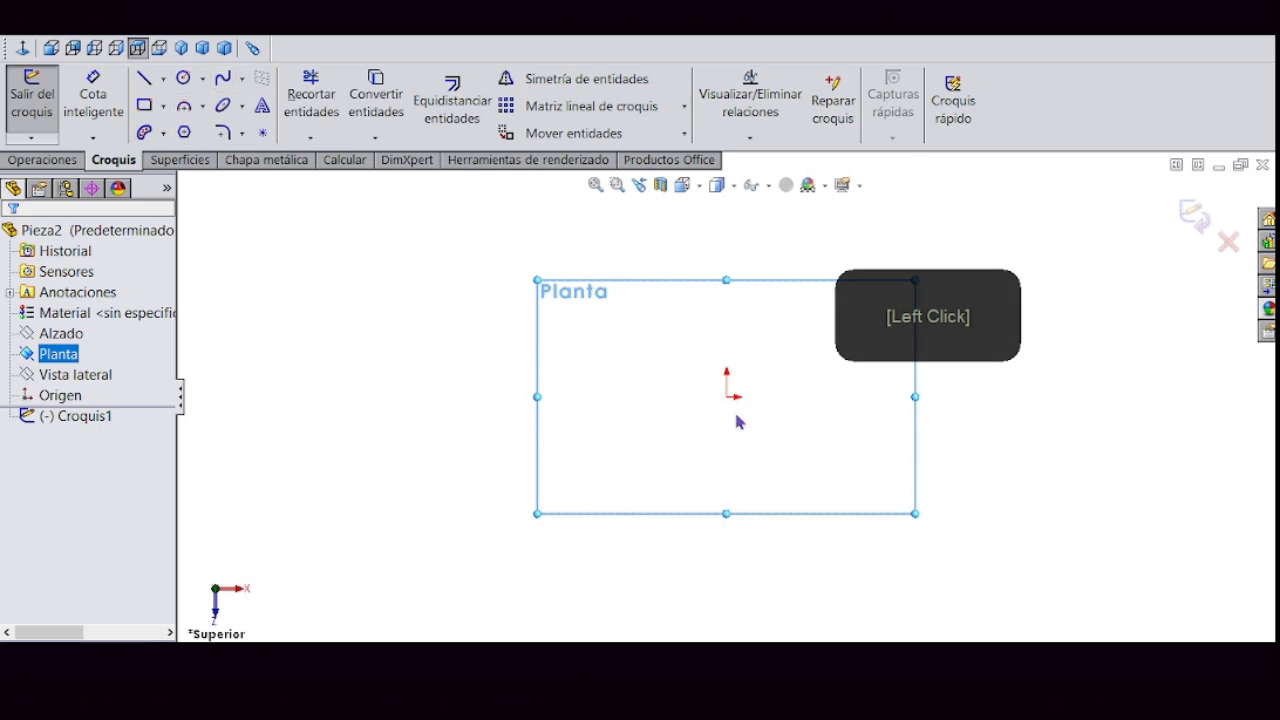
- Sketch a circle centred on the origin of the Planta plane and dimension its diameter to 6 cm
left_click(726, 396)
left_click(750, 343)
right_click(750, 343)
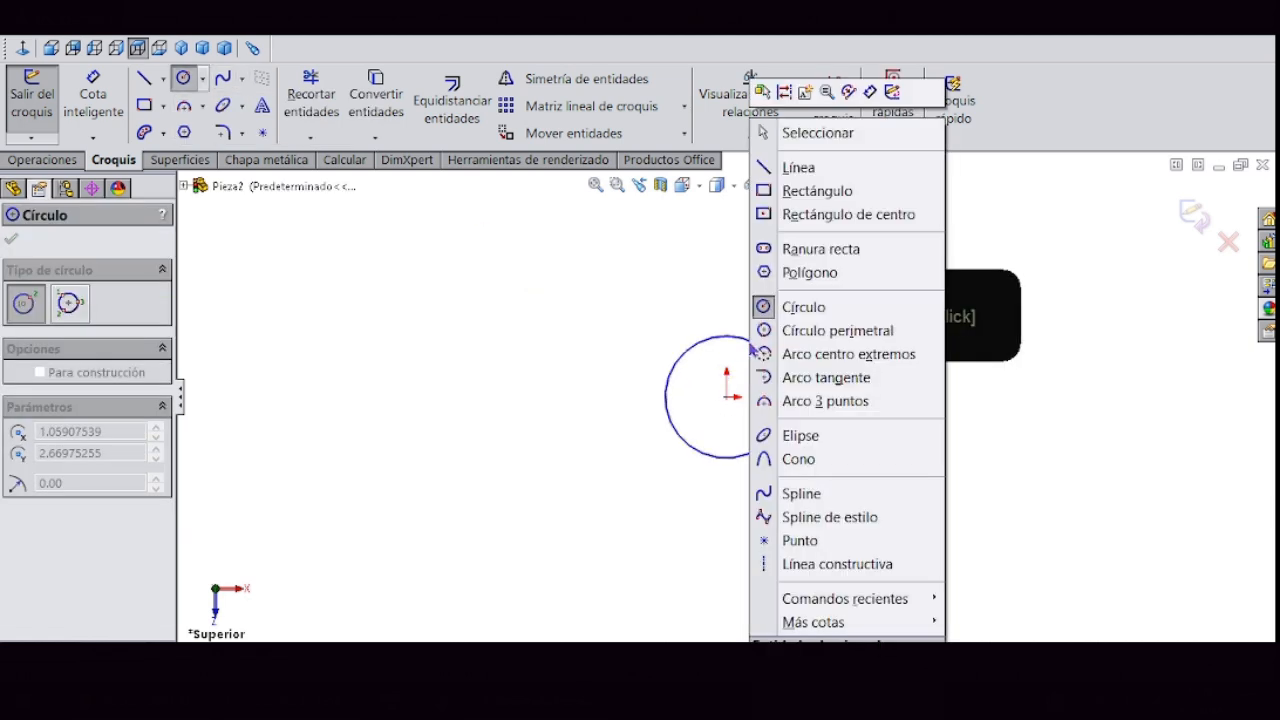
left_click(800, 131)
left_click(788, 398)
left_click(890, 405)
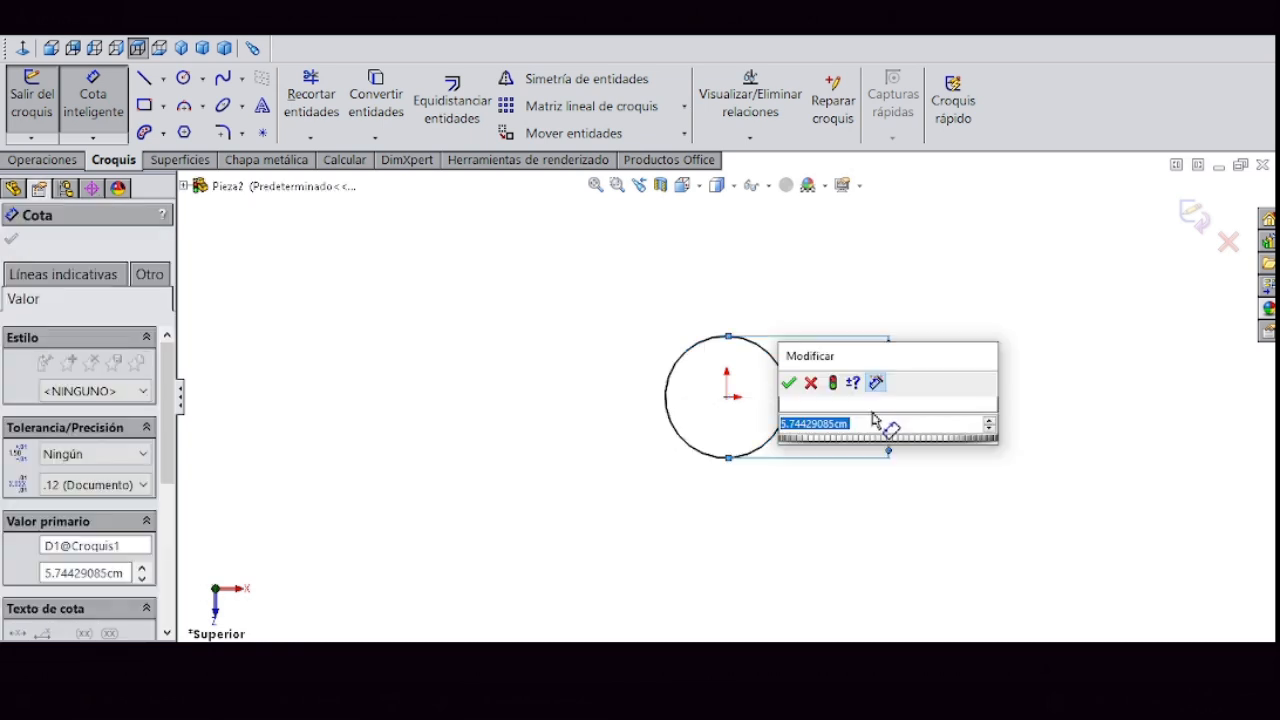
type("6")
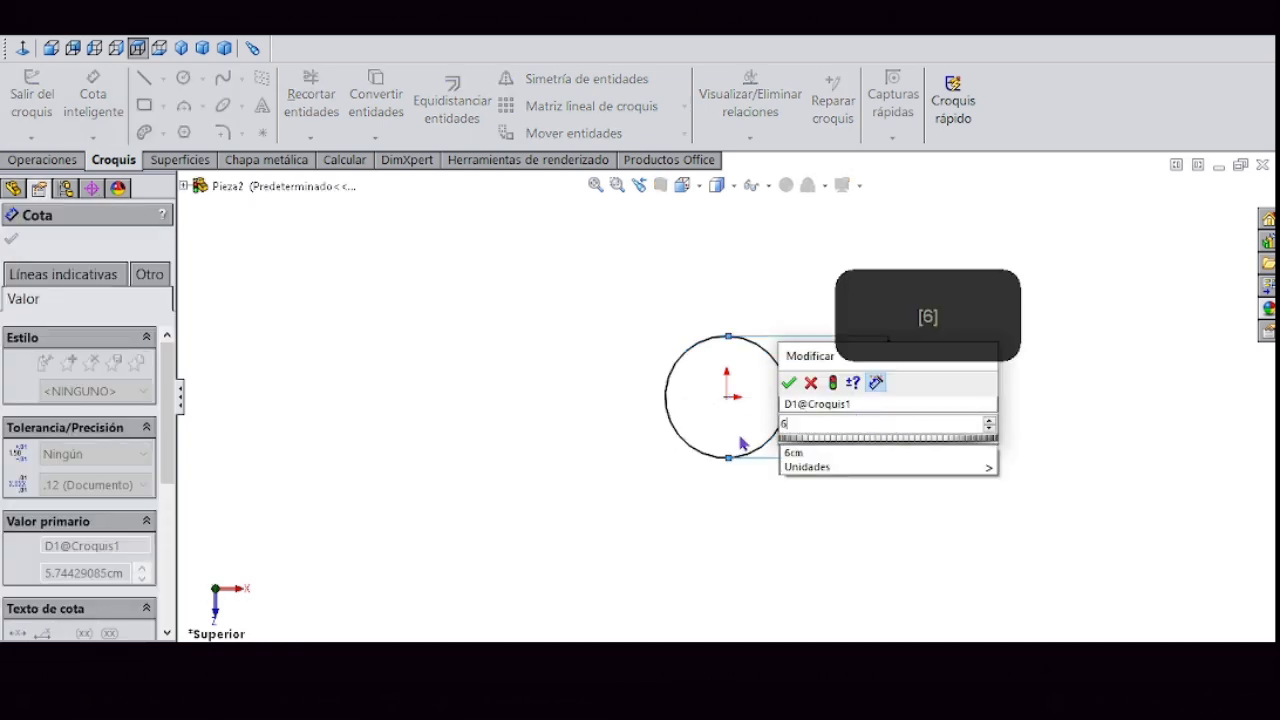
left_click(789, 383)
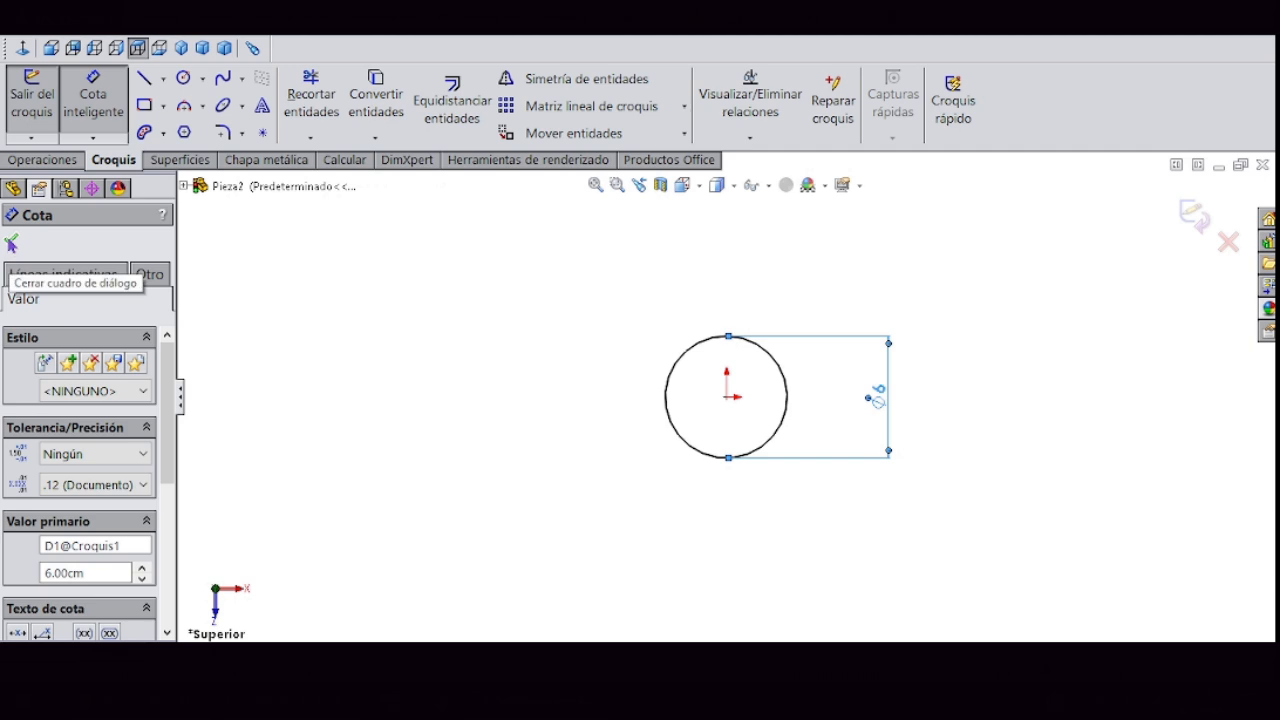
left_click(11, 239)
- Exit the circle sketch and extrude it as a boss to a depth of 6 cm
left_click(17, 96)
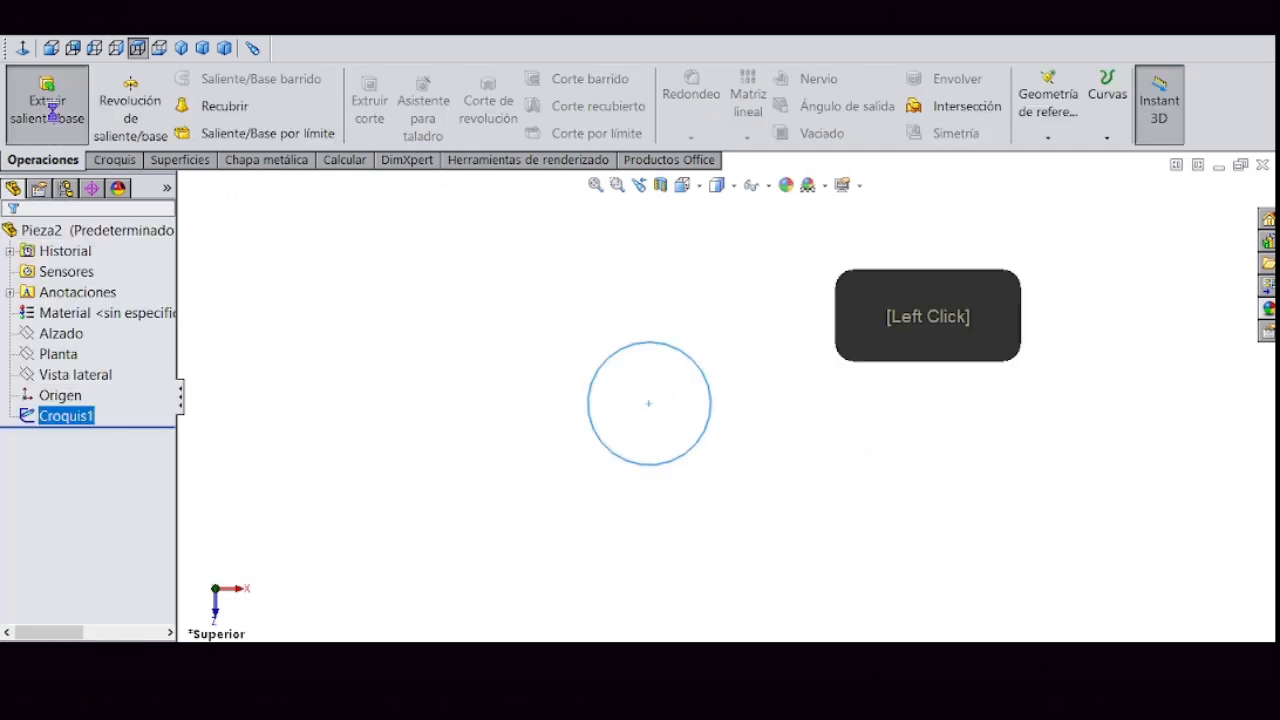
left_click(52, 110)
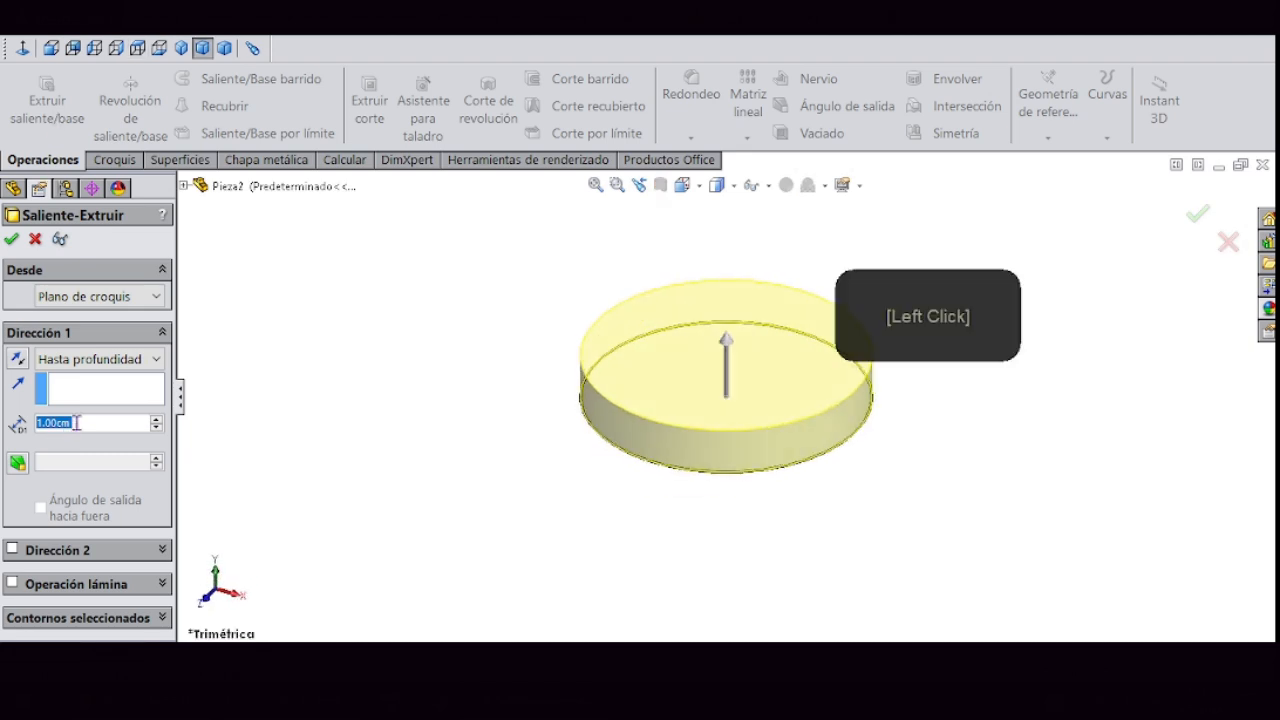
type("6")
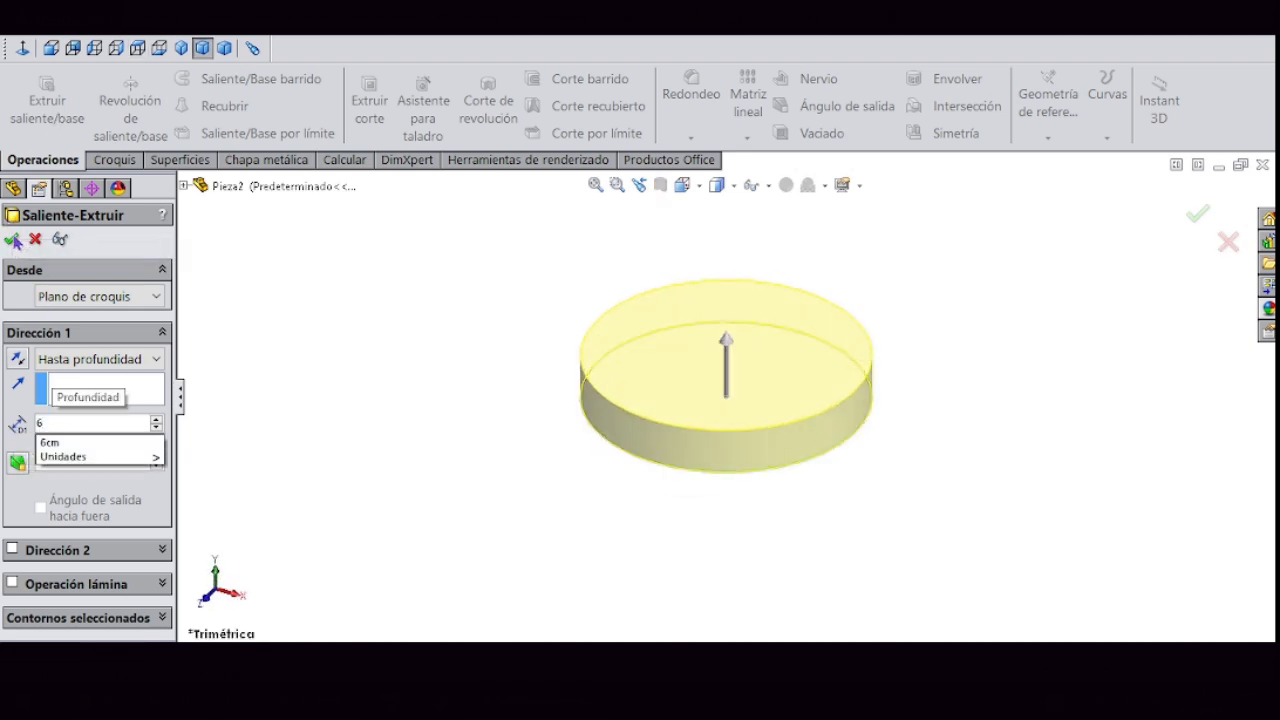
key("Return")
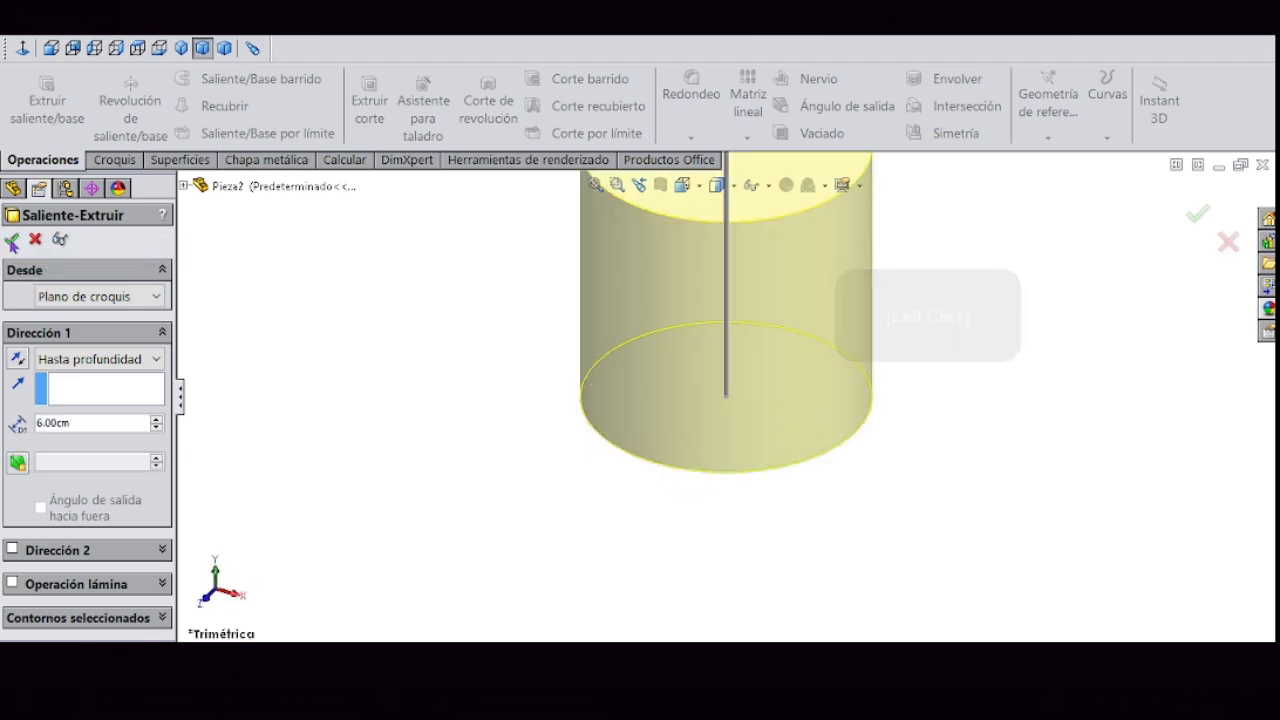
left_click(12, 241)
- Start a front-view sketch on the Alzado plane and draw a vertical centerline about 7.8 cm long through the origin, extending past both cylinder ends
left_click(138, 48)
left_click(51, 48)
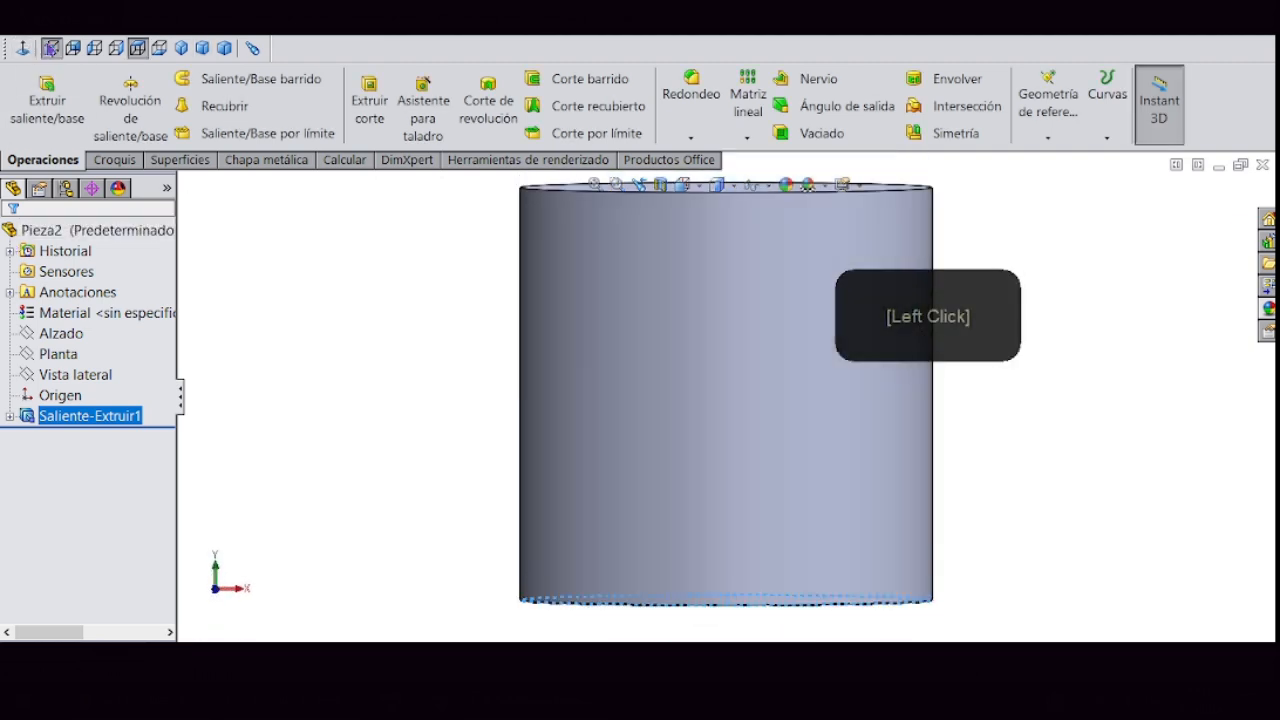
left_click(62, 334)
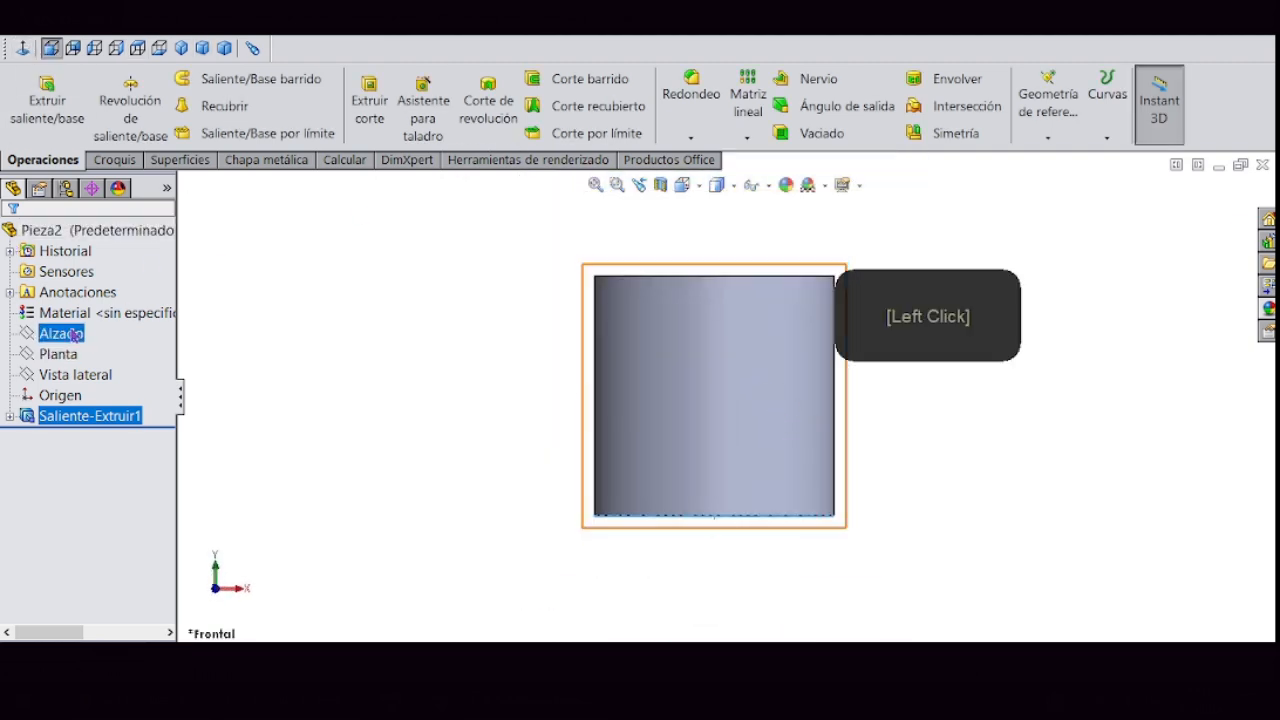
left_click(86, 297)
left_click(164, 78)
left_click(182, 105)
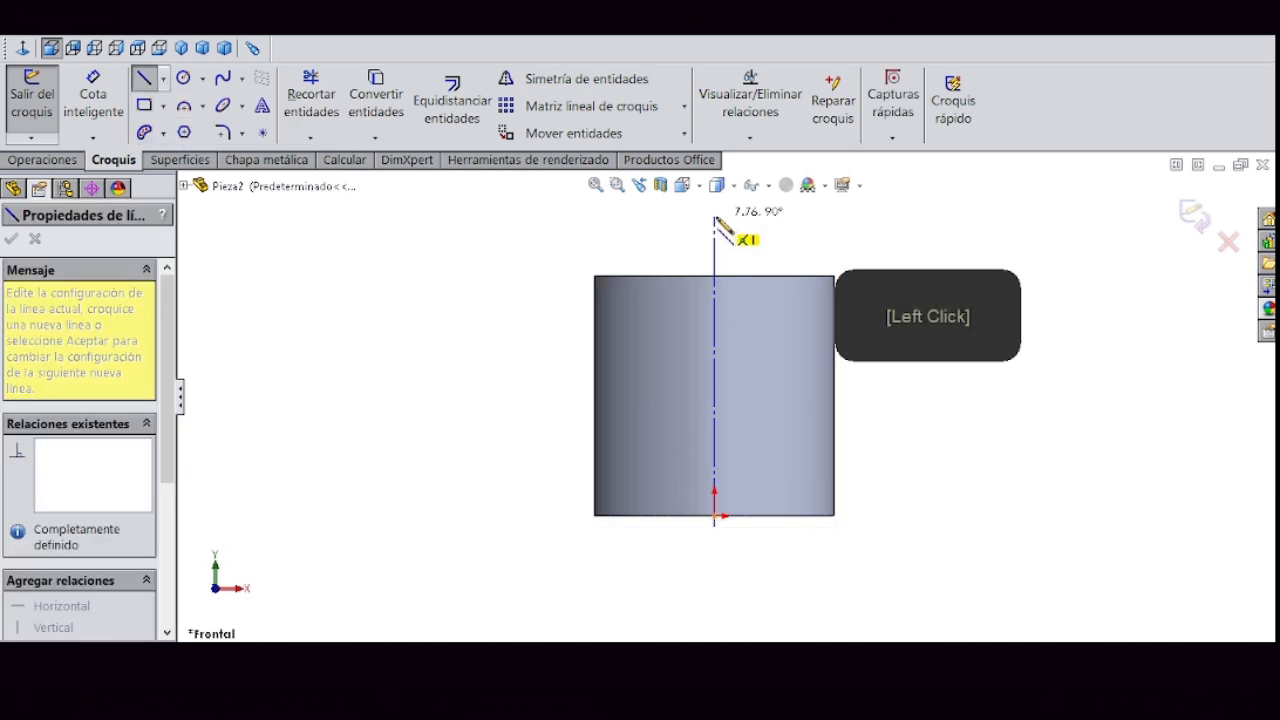
left_click(714, 218)
right_click(718, 226)
left_click(803, 88)
- Draw a horizontal centerline from the vertical centerline, in the cylinder's upper half, out past its right side
left_click(164, 78)
left_click(195, 126)
scroll(840, 390, "down", 2)
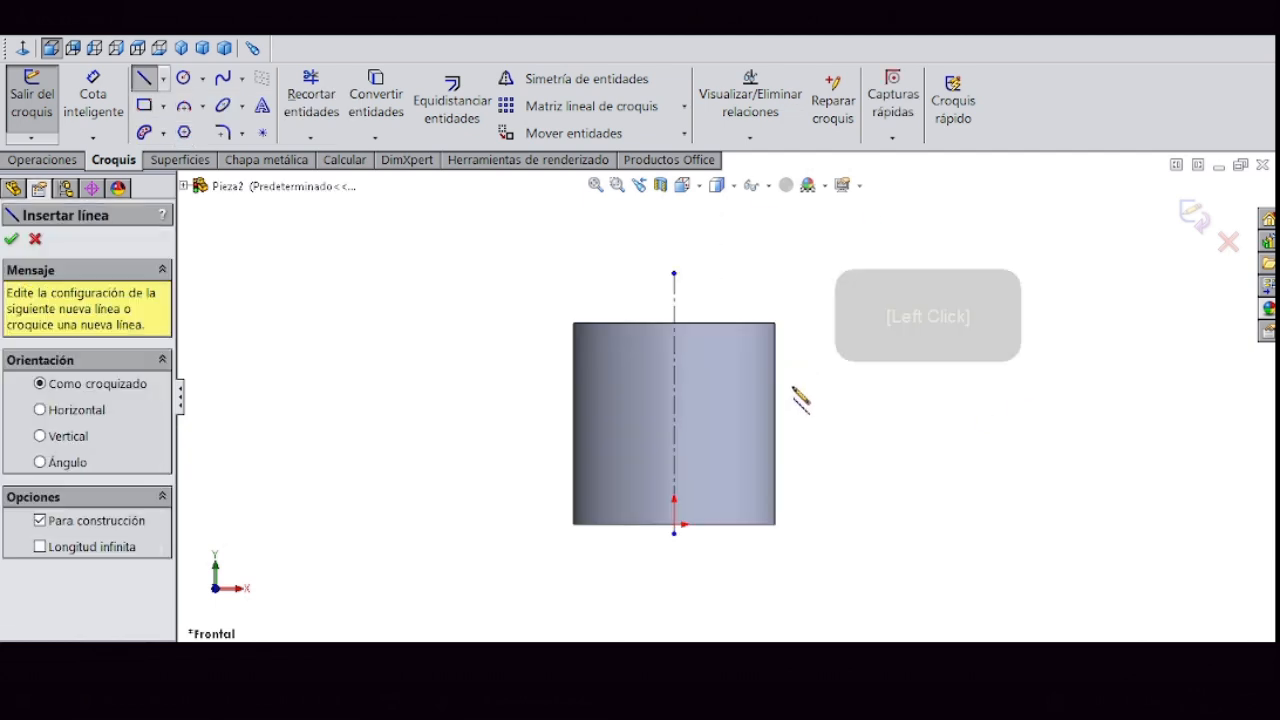
left_click(646, 398)
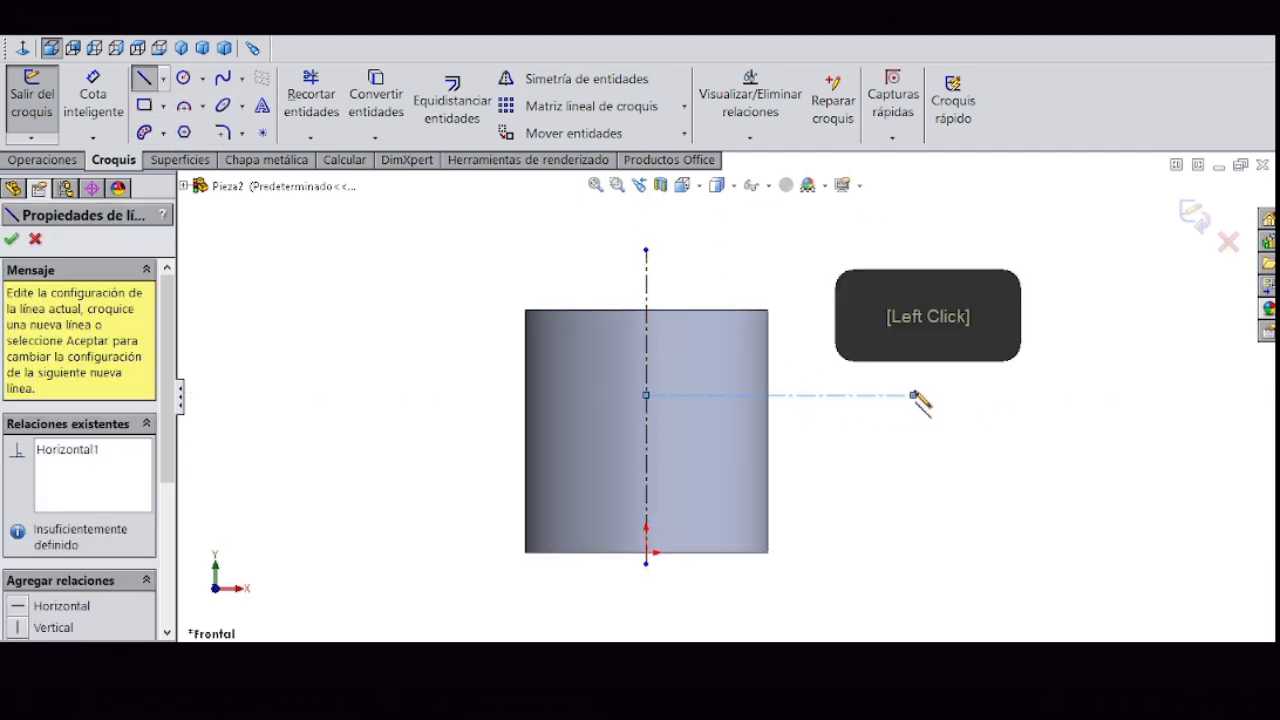
right_click(914, 396)
left_click(983, 84)
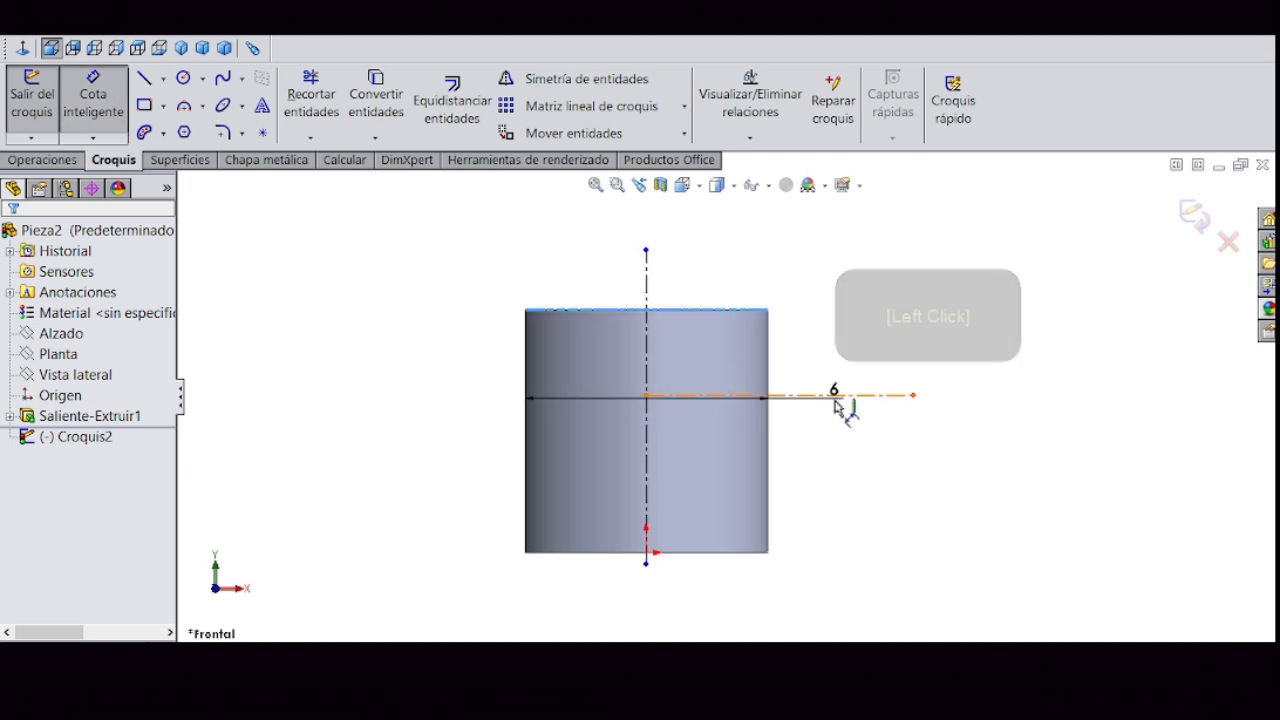
- Dimension the distance from the cylinder's top edge to the horizontal centerline as 2 cm
left_click(912, 396)
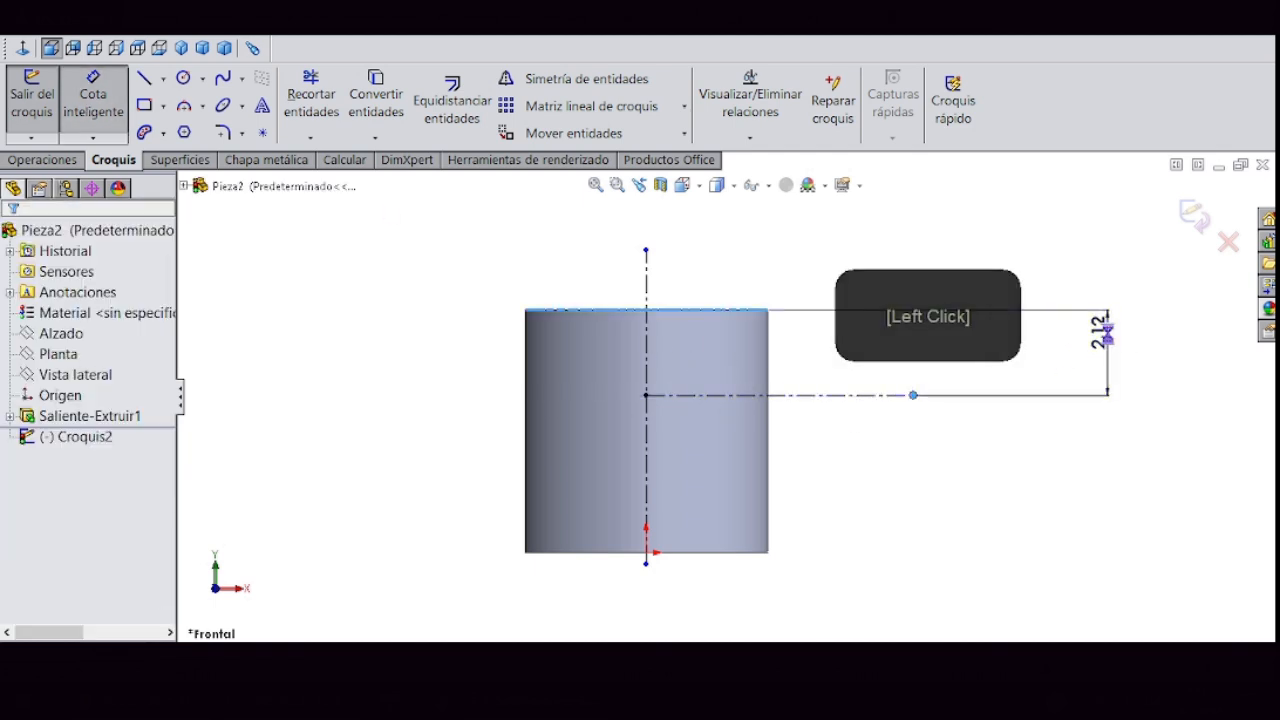
left_click(1108, 343)
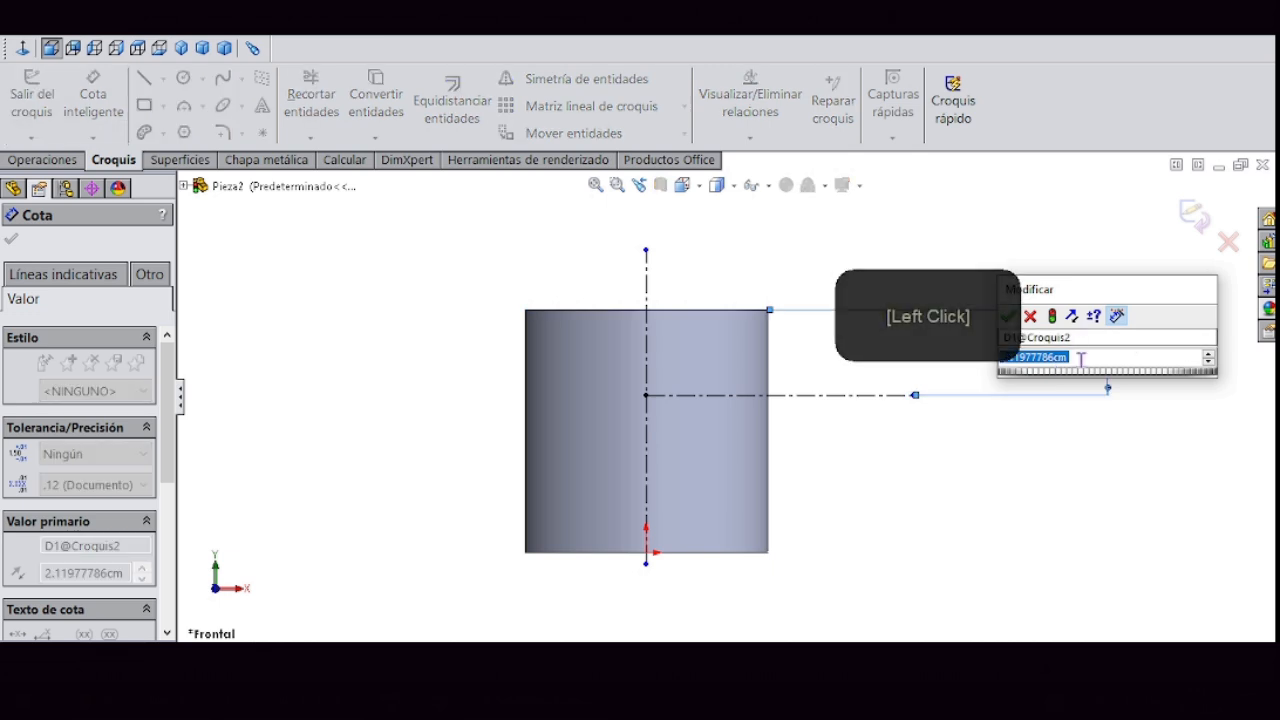
type("2")
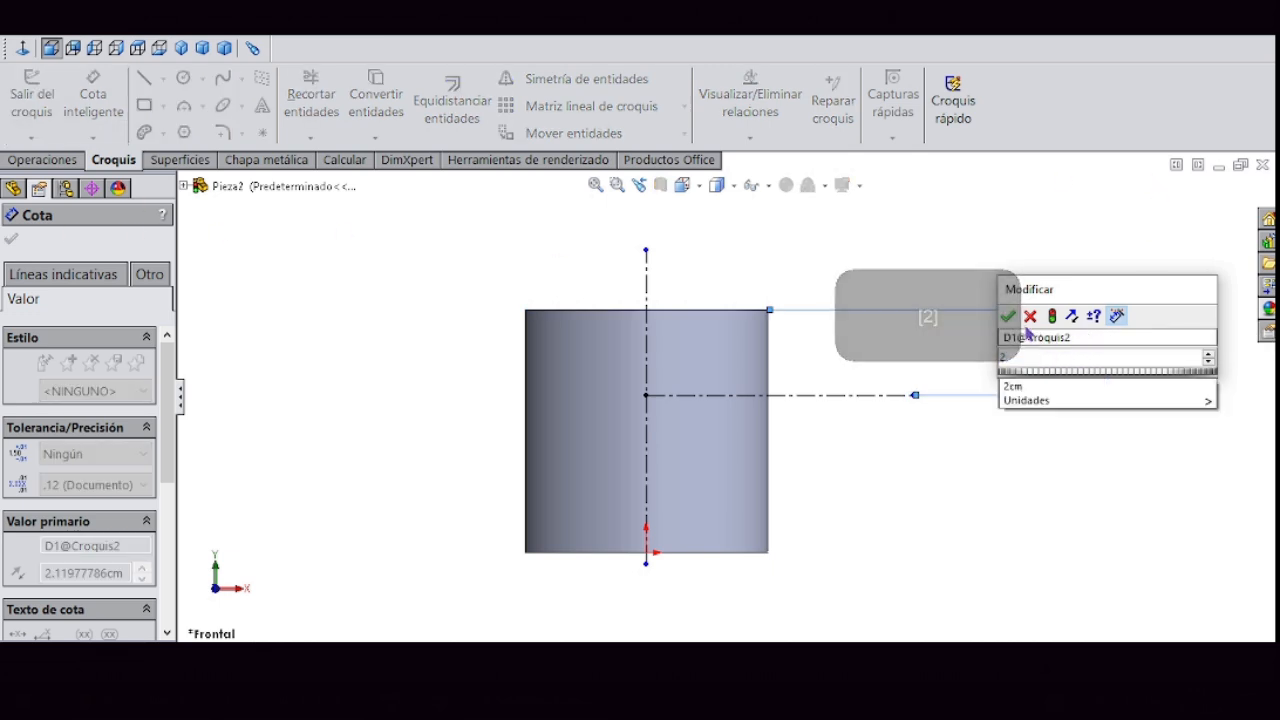
left_click(1189, 290)
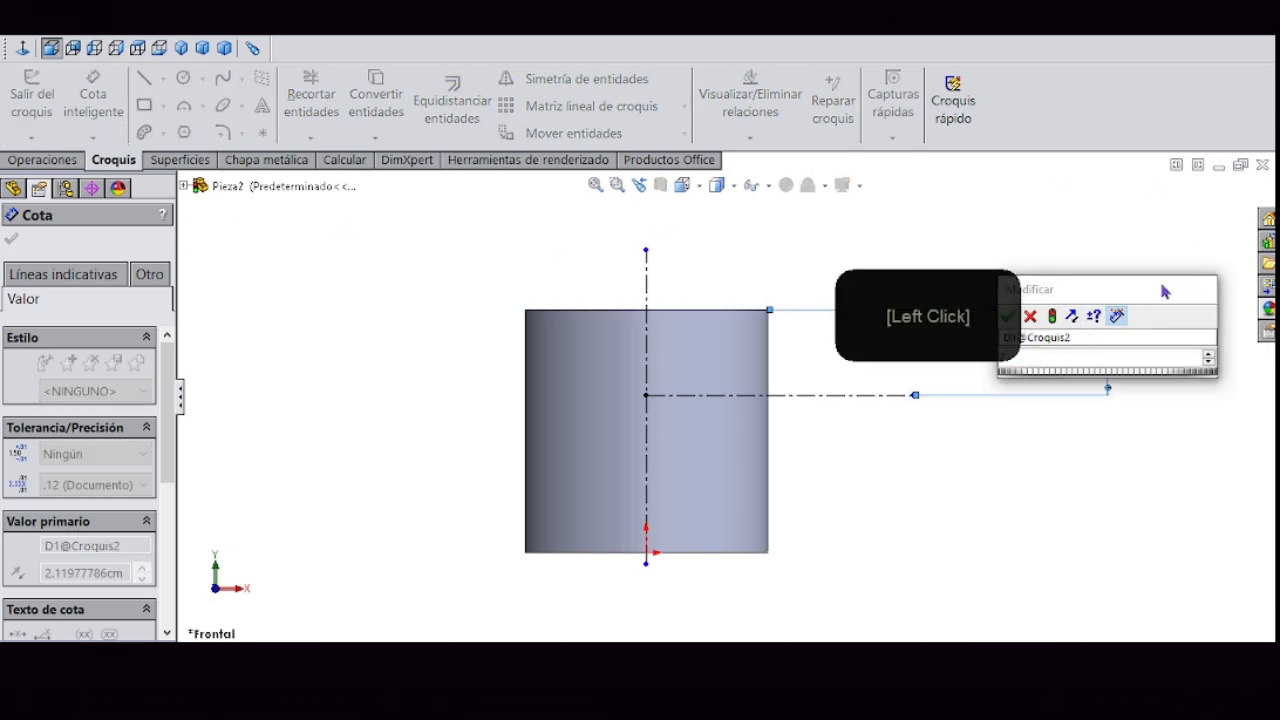
left_click_drag(1164, 283, 1257, 254)
left_click(1103, 288)
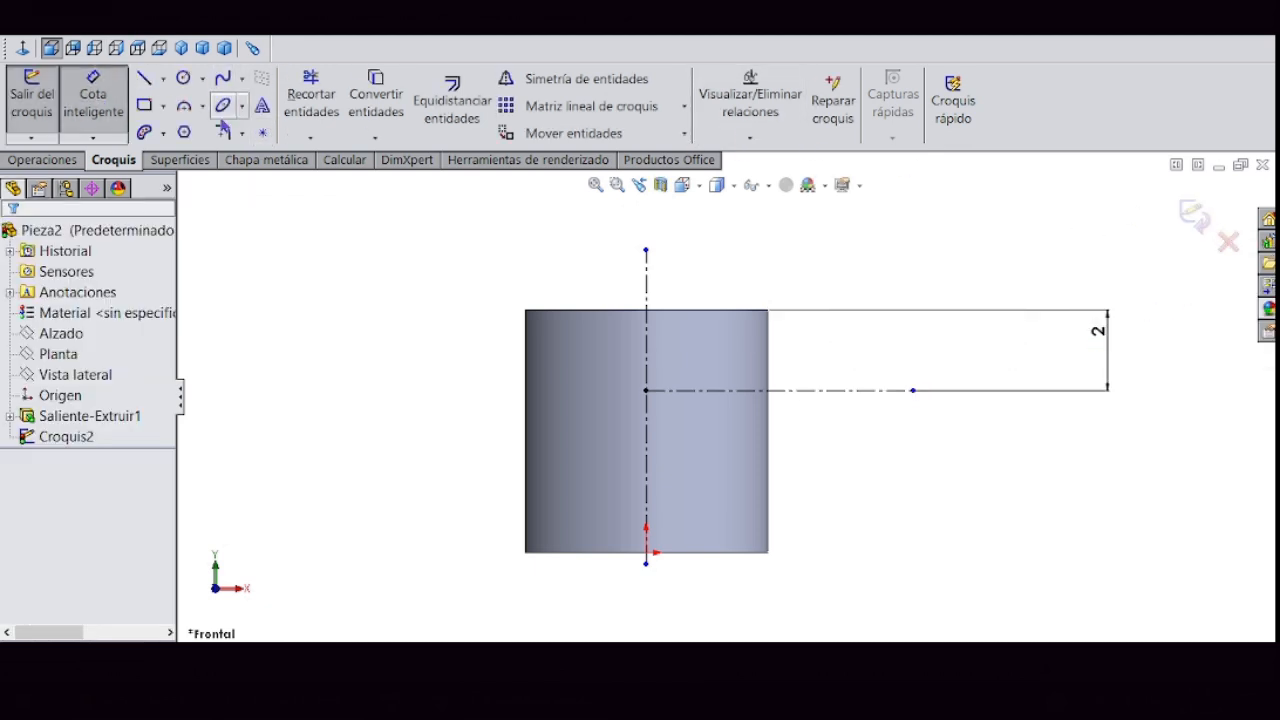
- Sketch a corner rectangle about 1.6 cm wide from the cylinder's top right corner down to the horizontal centerline
left_click(163, 105)
left_click(180, 131)
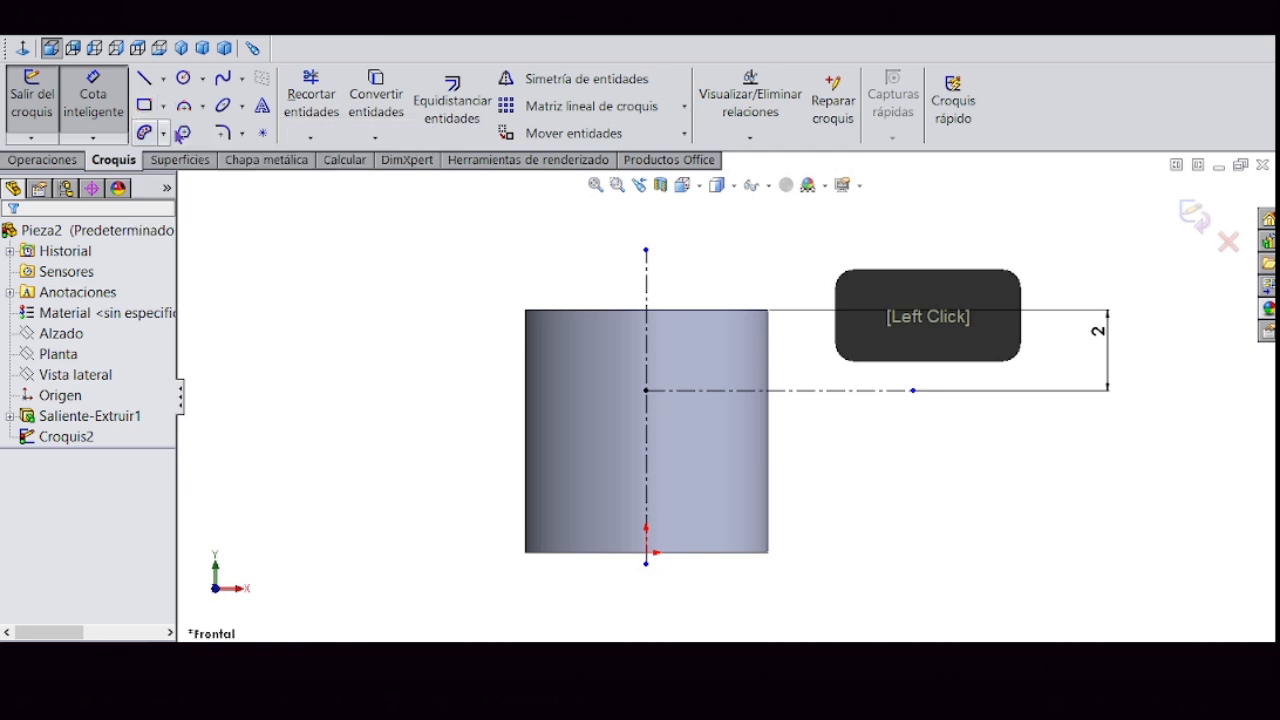
scroll(770, 330, "down", 2)
left_click(766, 312)
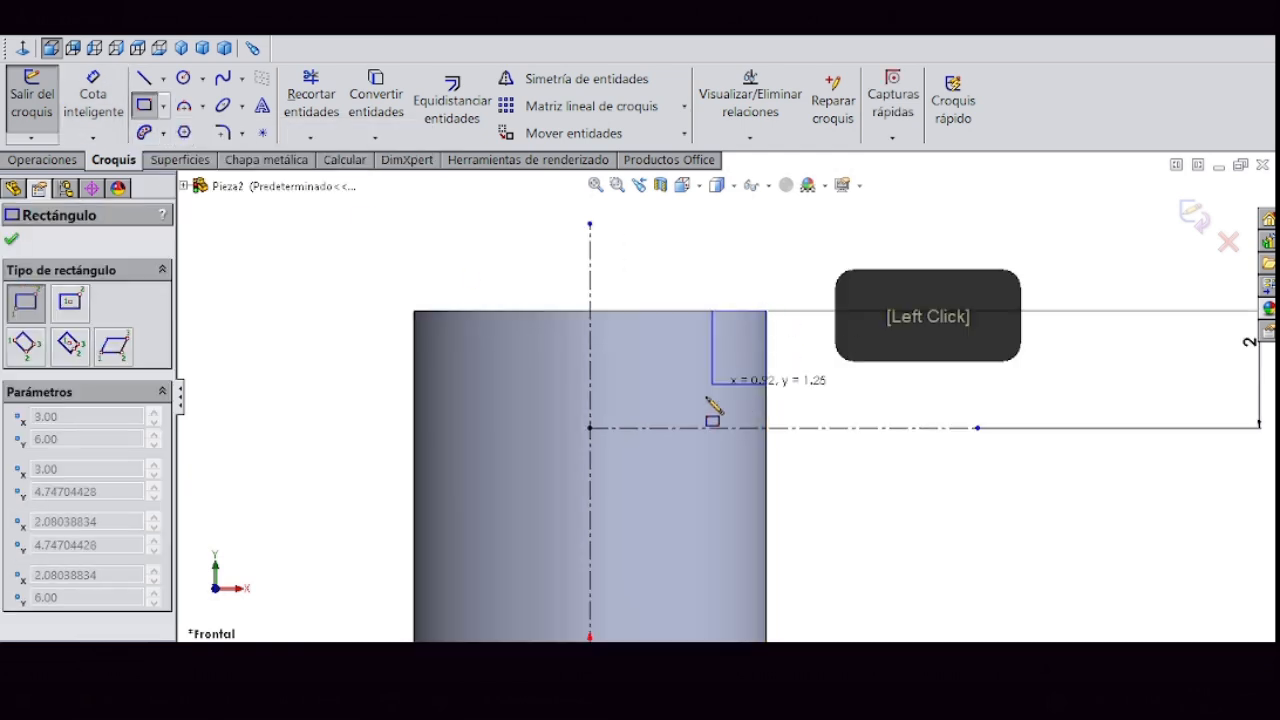
left_click(671, 428)
right_click(671, 428)
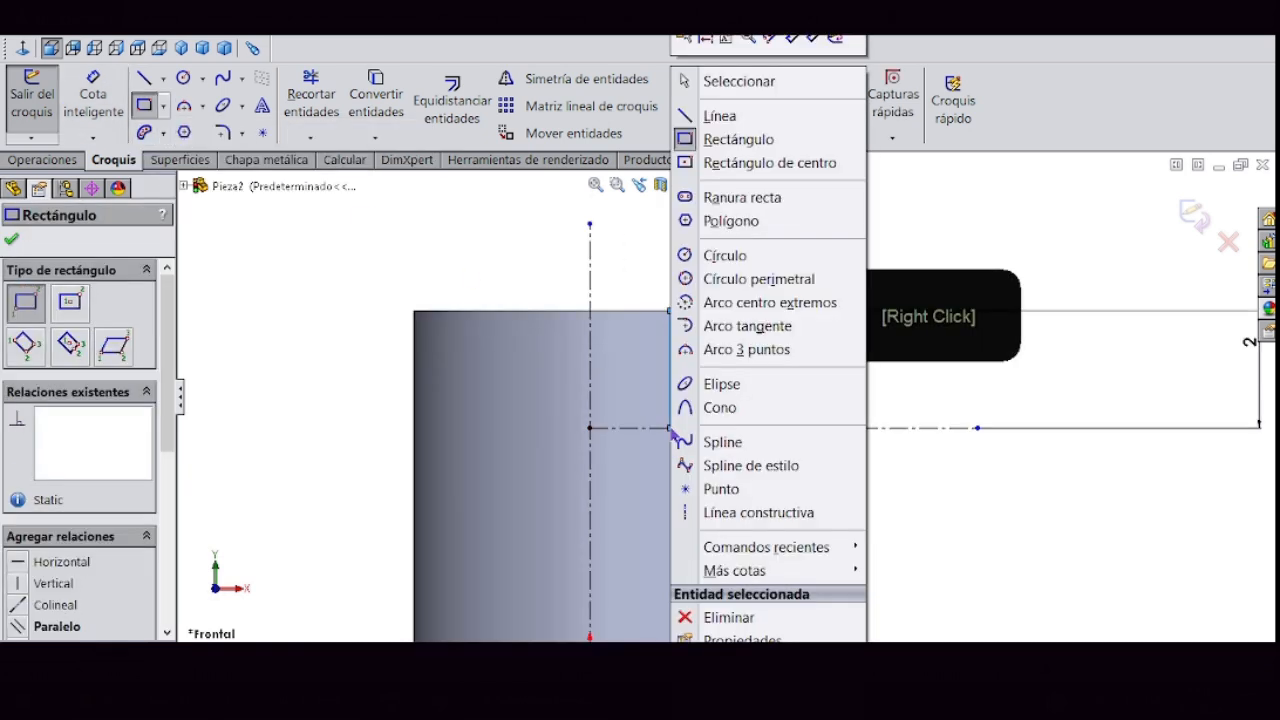
left_click(737, 81)
- Dimension the rectangle's top edge to a width of 2 cm
left_click(88, 105)
left_click(694, 311)
left_click(692, 228)
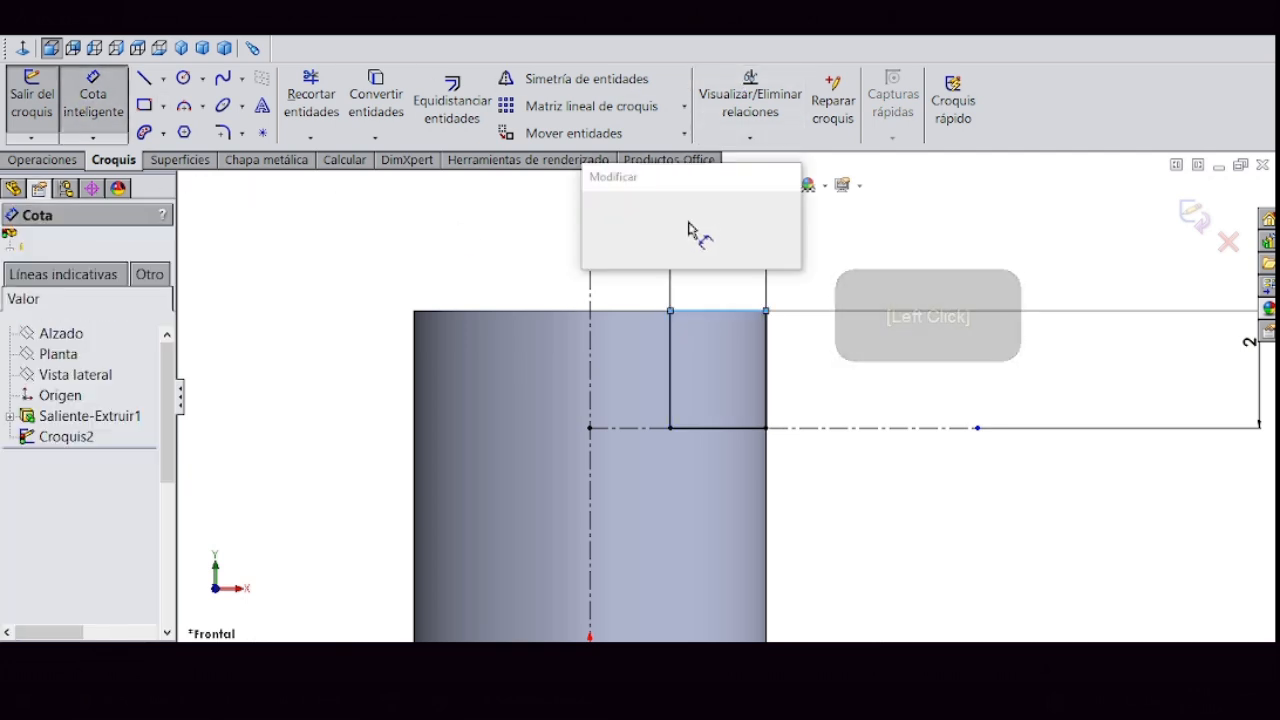
type("2")
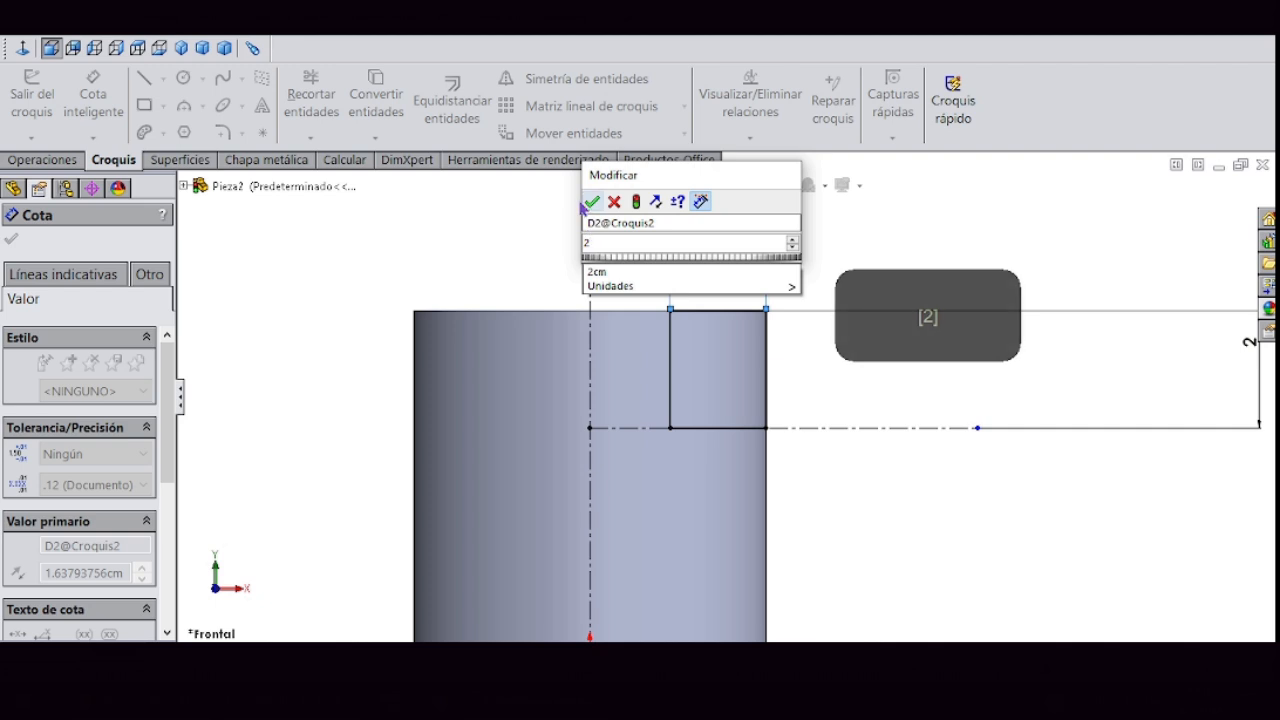
left_click(592, 203)
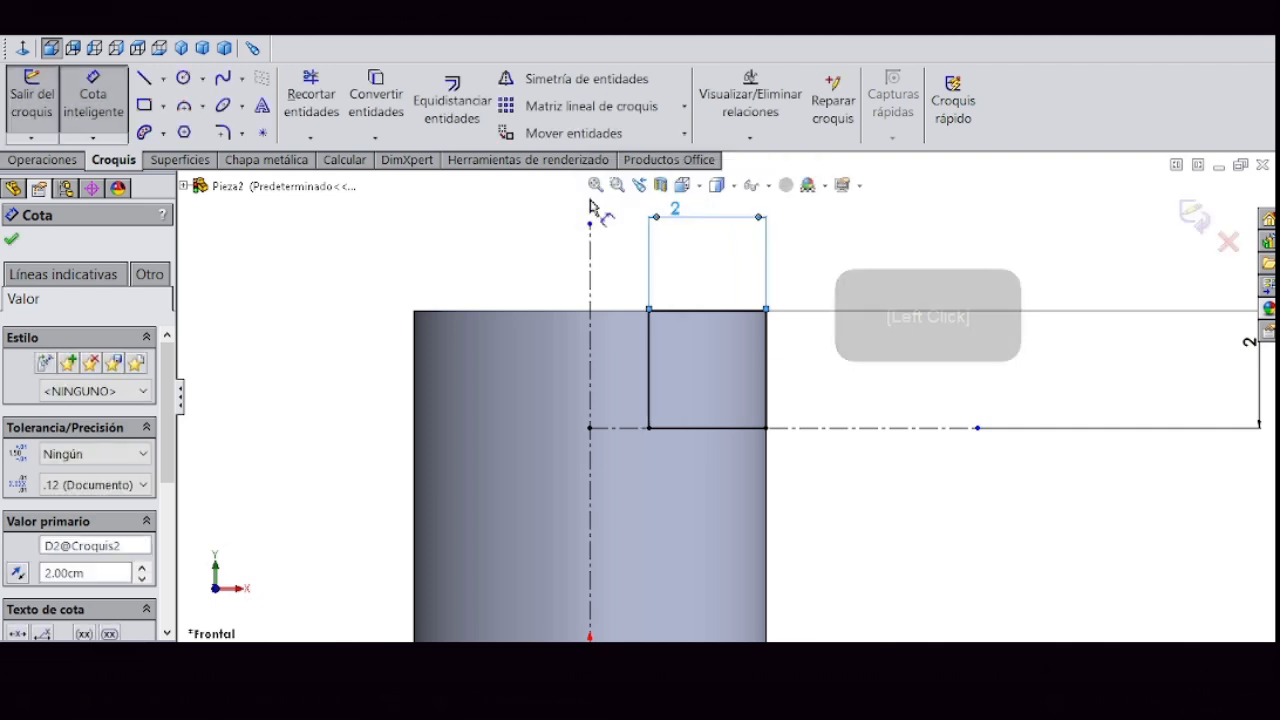
left_click(12, 239)
scroll(600, 420, "up", 2)
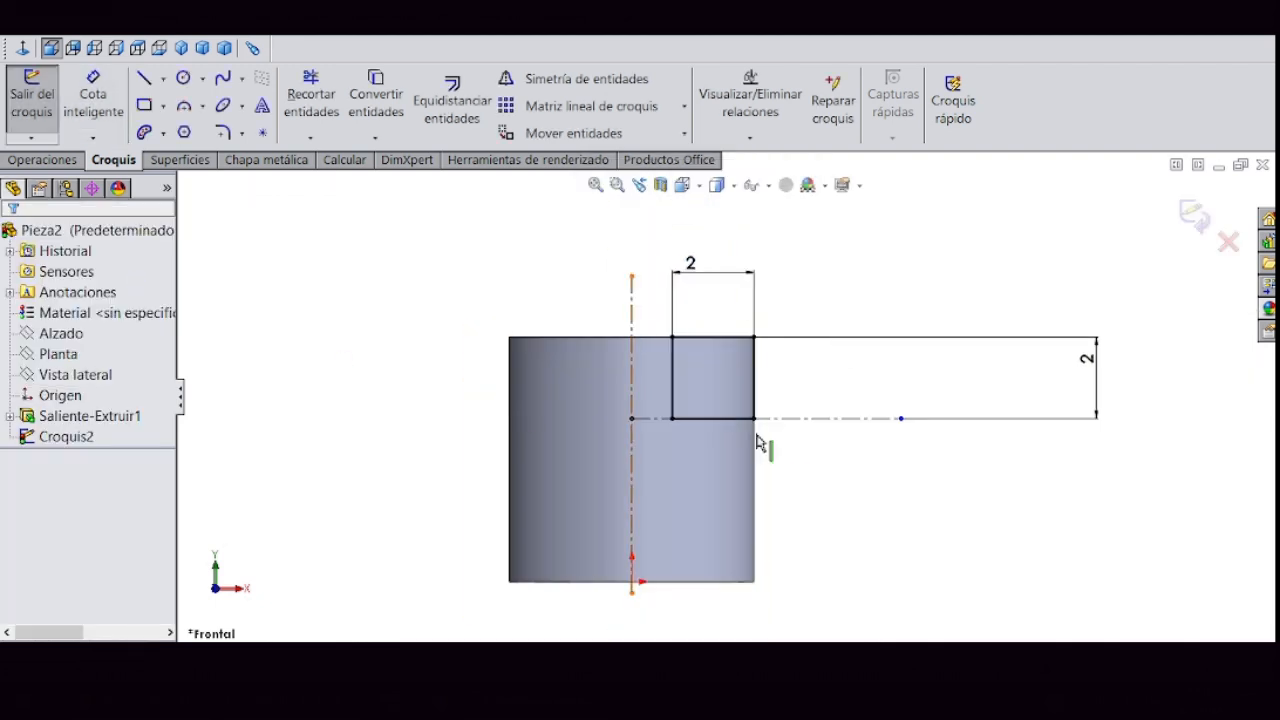
- Mirror the rectangle about the vertical centerline to the cylinder's other side, keeping the original
scroll(741, 312, "down", 3)
scroll(690, 455, "up", 2)
scroll(747, 493, "down", 1)
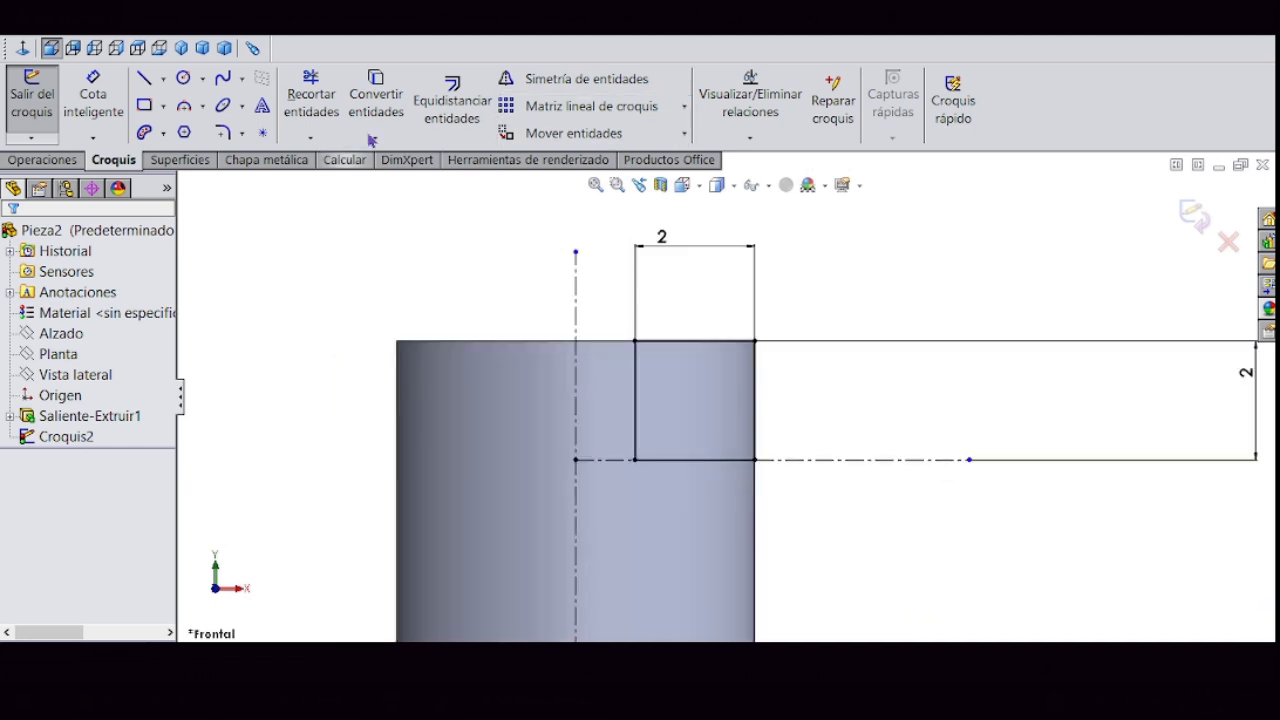
left_click(560, 84)
left_click_drag(601, 303, 782, 516)
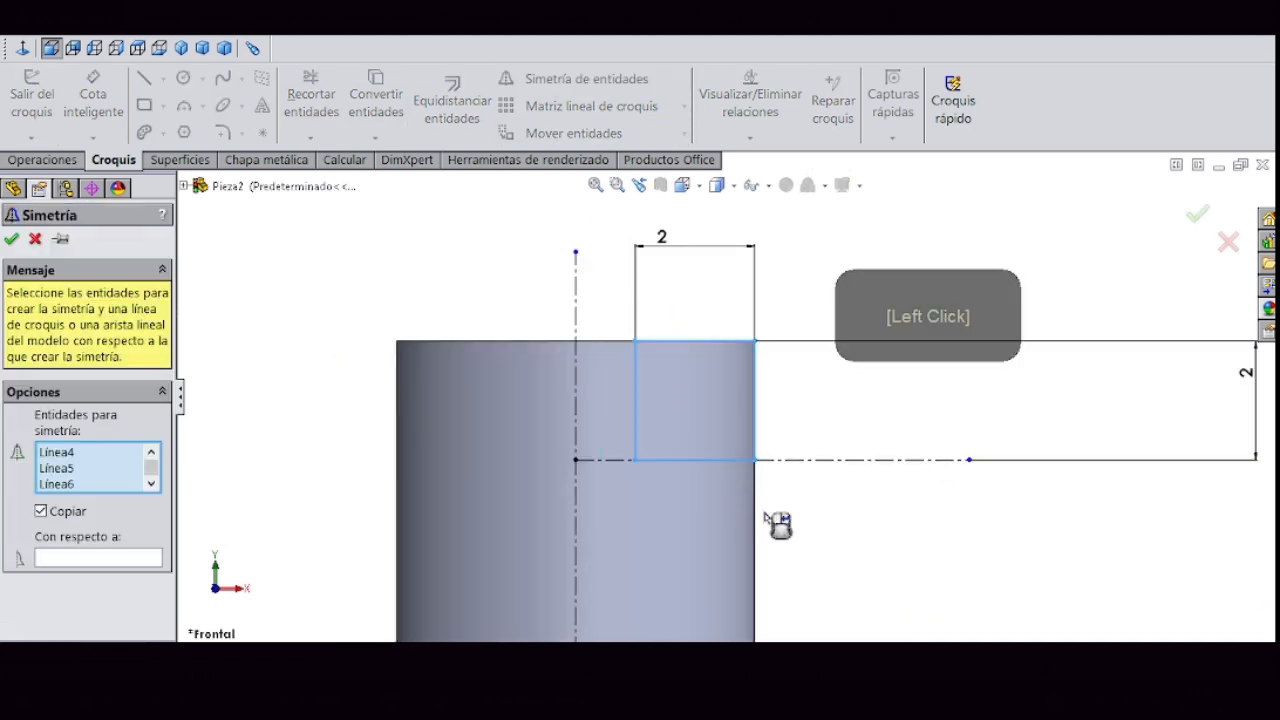
left_click(143, 563)
left_click(576, 278)
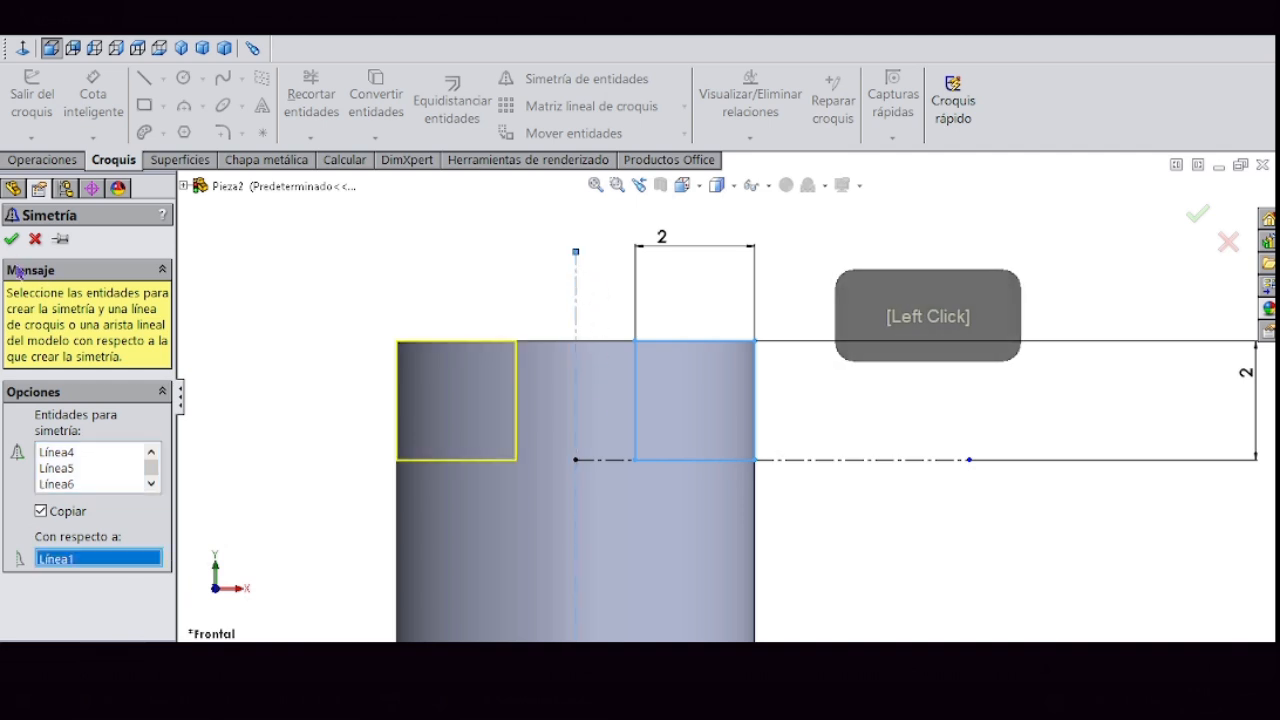
left_click(11, 238)
scroll(752, 456, "up", 3)
scroll(755, 388, "down", 2)
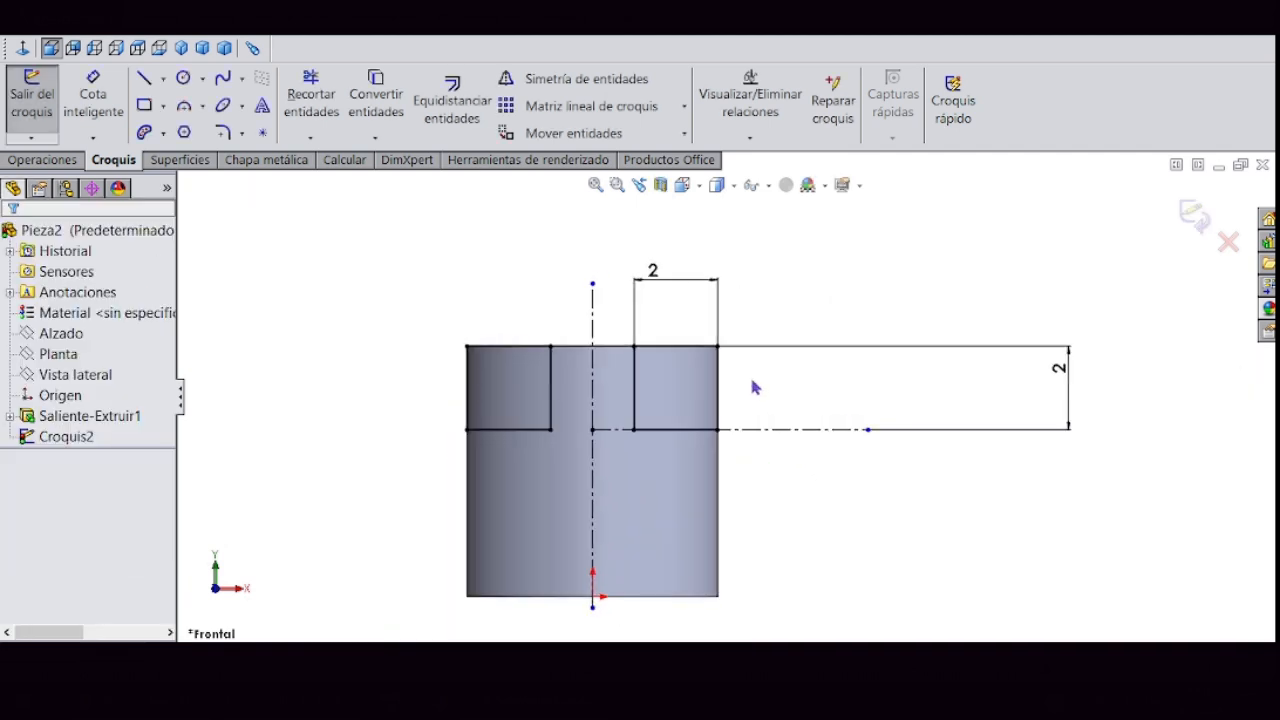
- Exit the sketch and extrude-cut both rectangles with the Plano medio end condition and a 7 cm depth
left_click(36, 110)
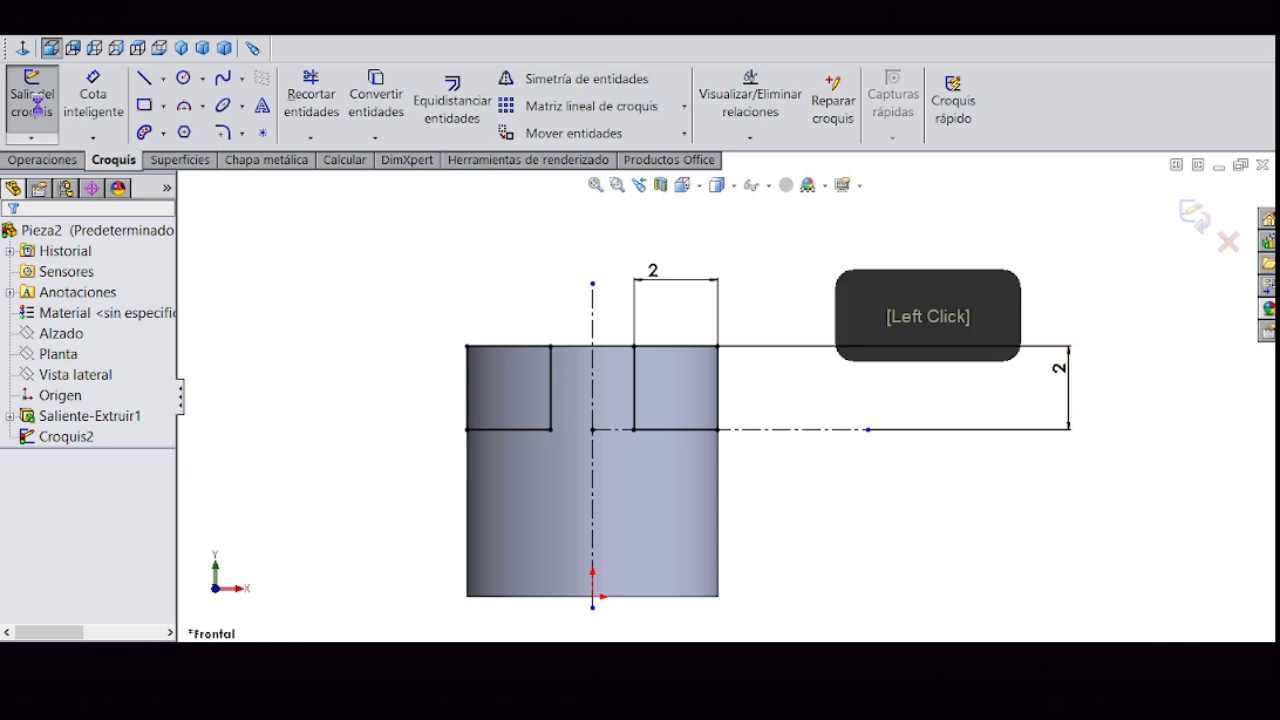
left_click(372, 108)
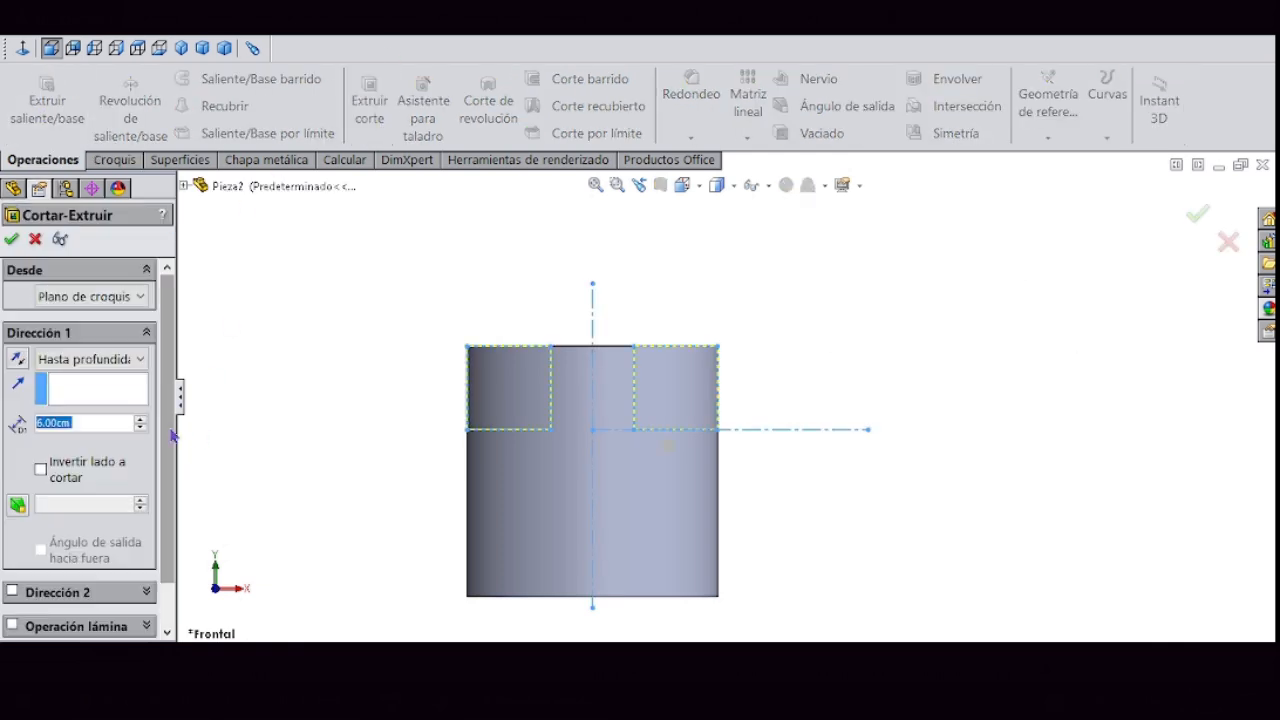
left_click(140, 360)
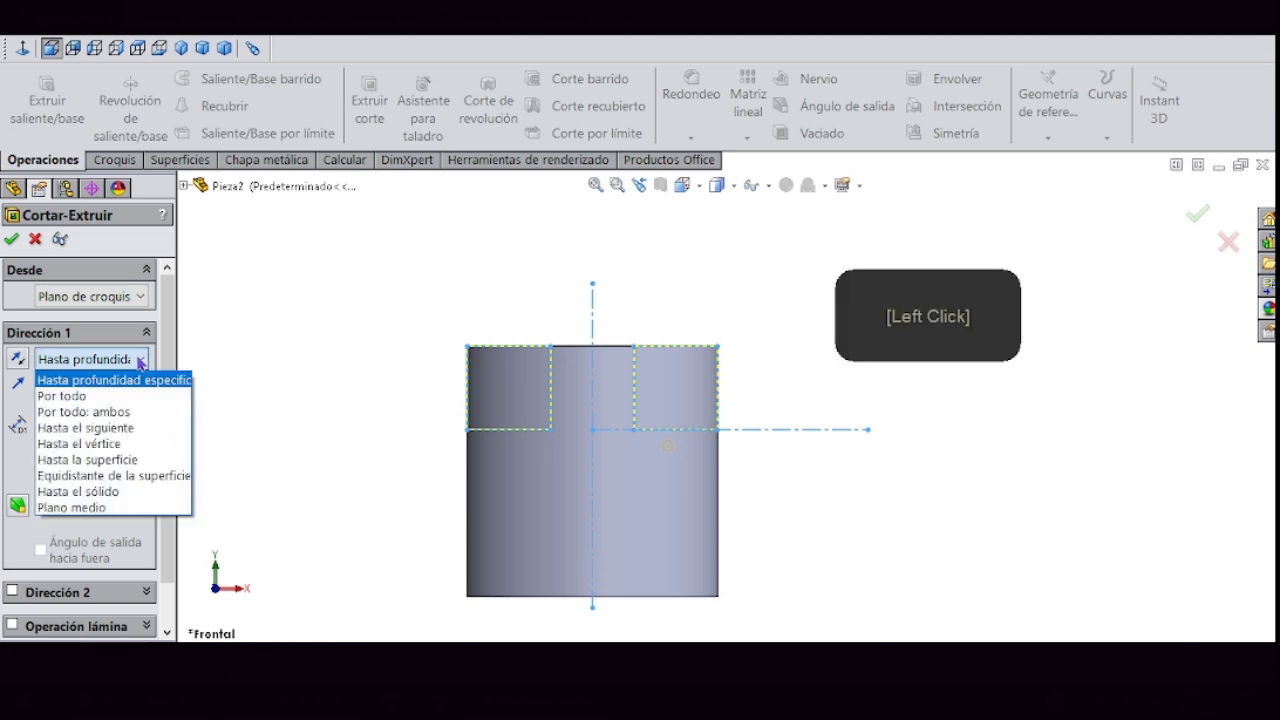
left_click(71, 507)
type("7")
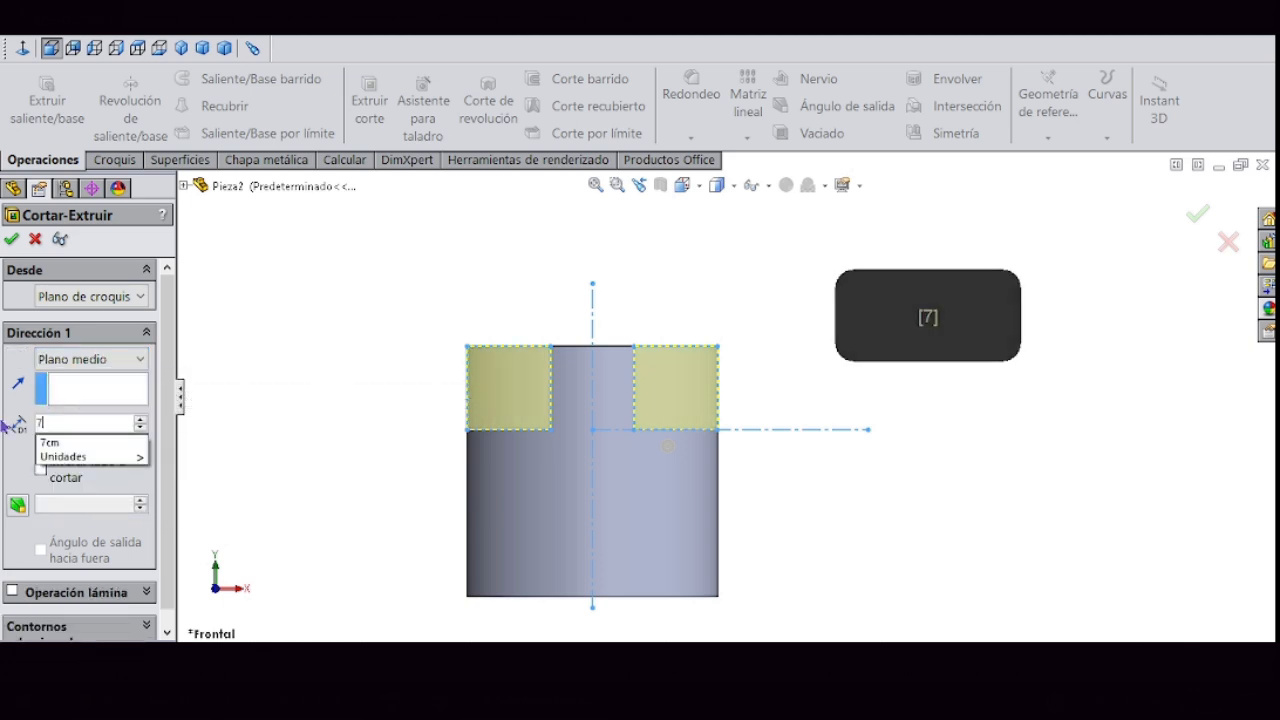
left_click(11, 241)
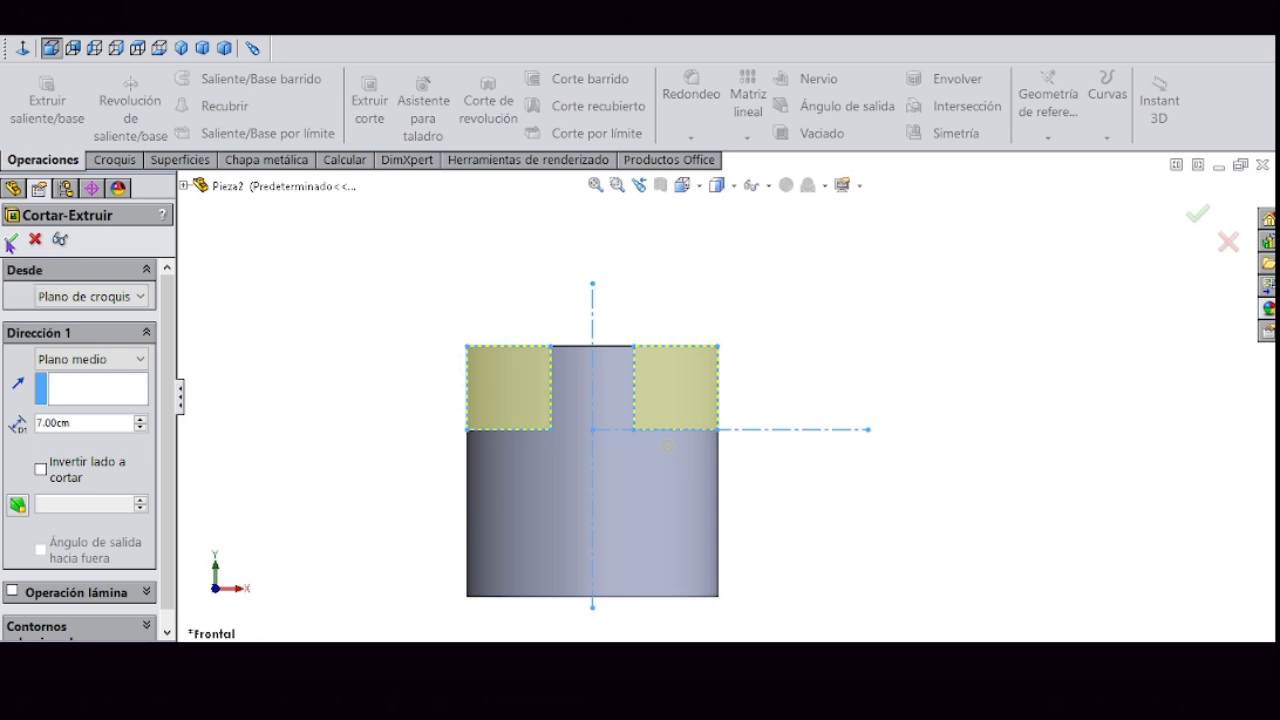
- Accept the cut of both side rectangles and save the part as a separate file
left_click(1193, 226)
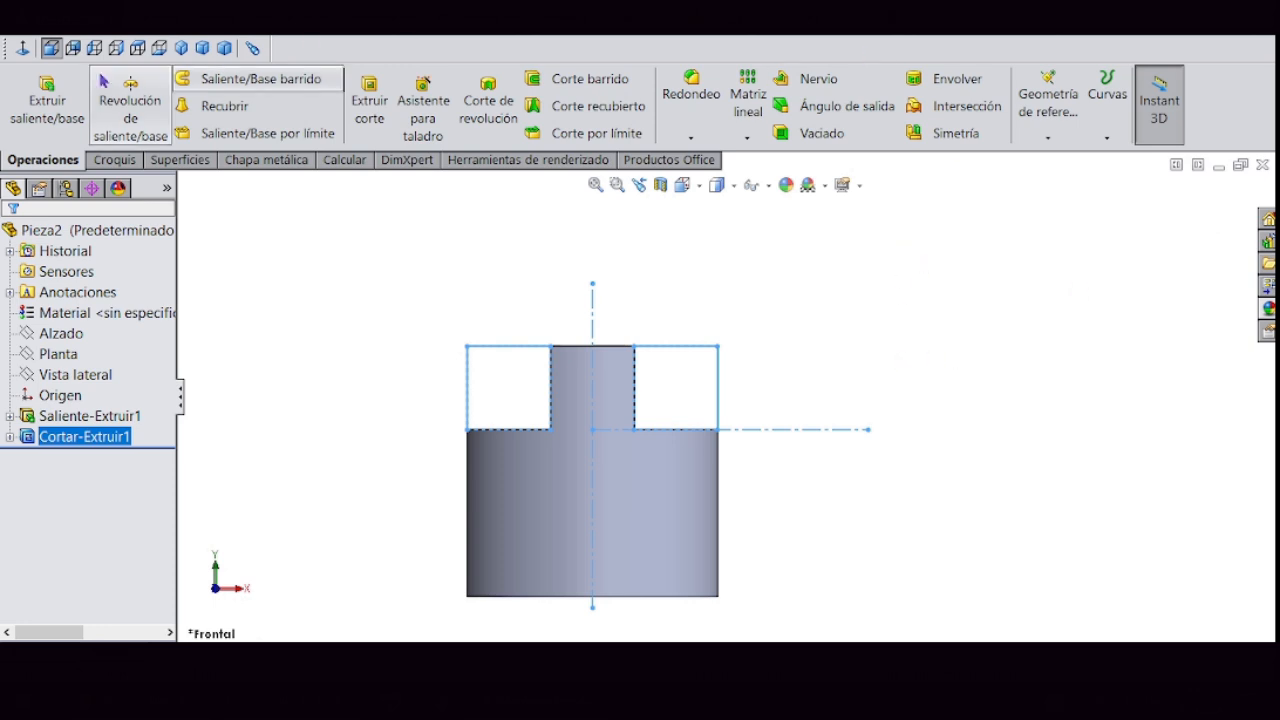
left_click(146, 26)
left_click(230, 228)
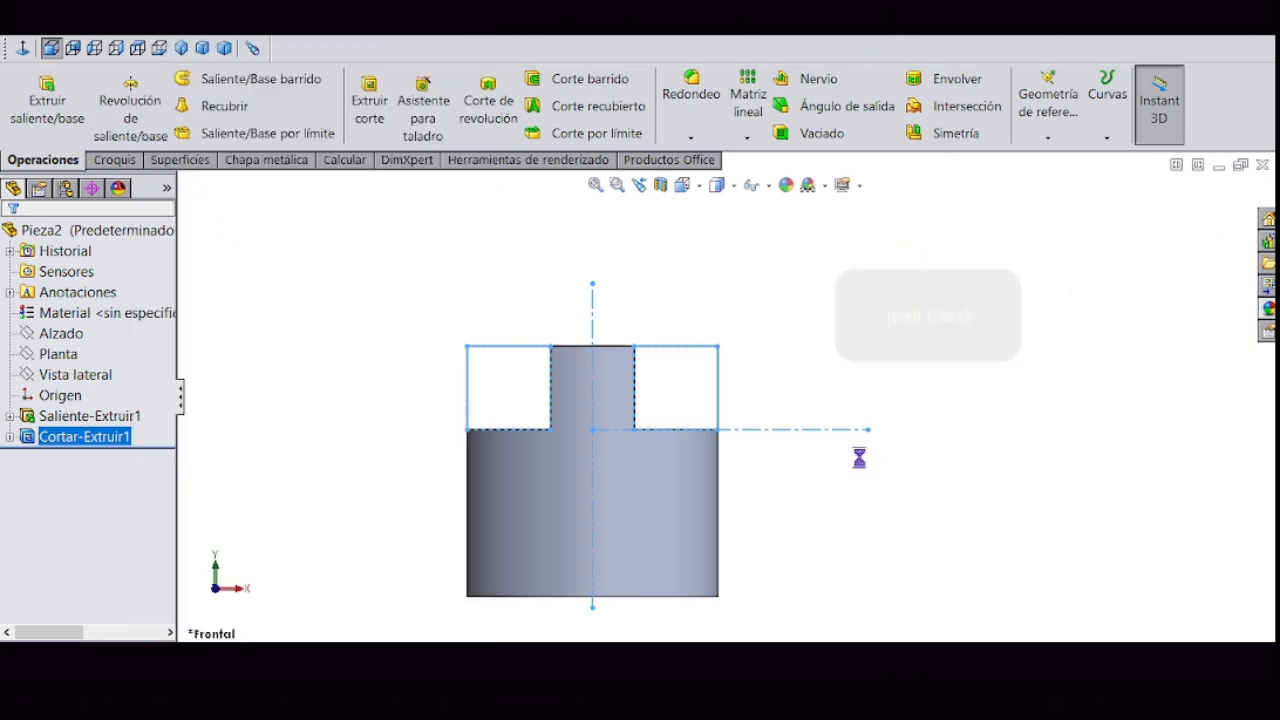
- Delete the failed extruded cut from the part while keeping its sketch Croquis2
right_click(22, 440)
left_click(129, 443)
left_click(786, 255)
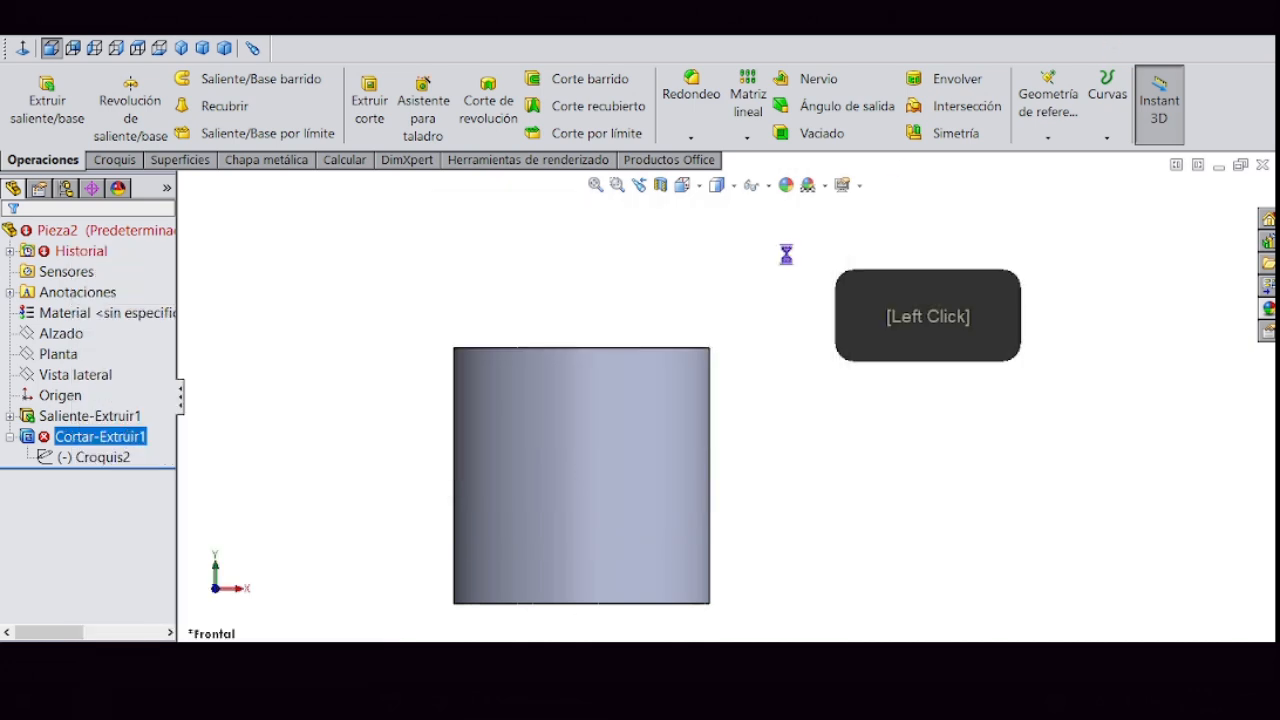
left_click(368, 105)
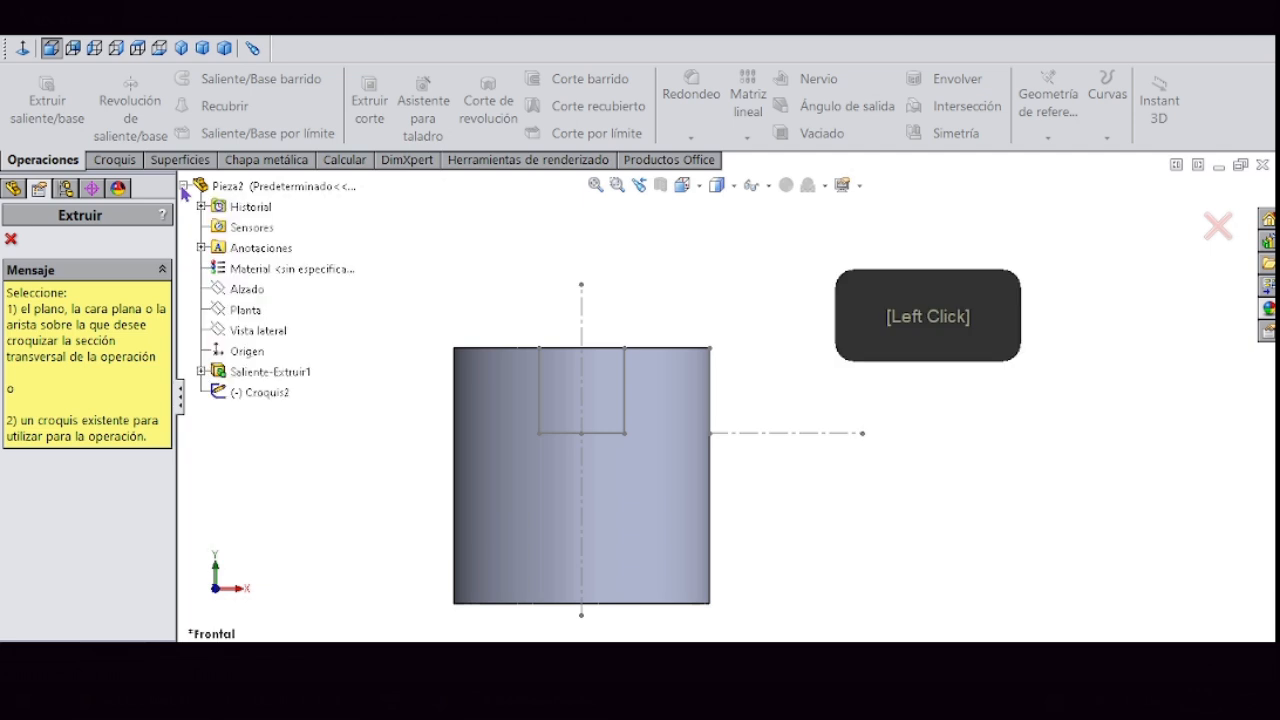
left_click(292, 392)
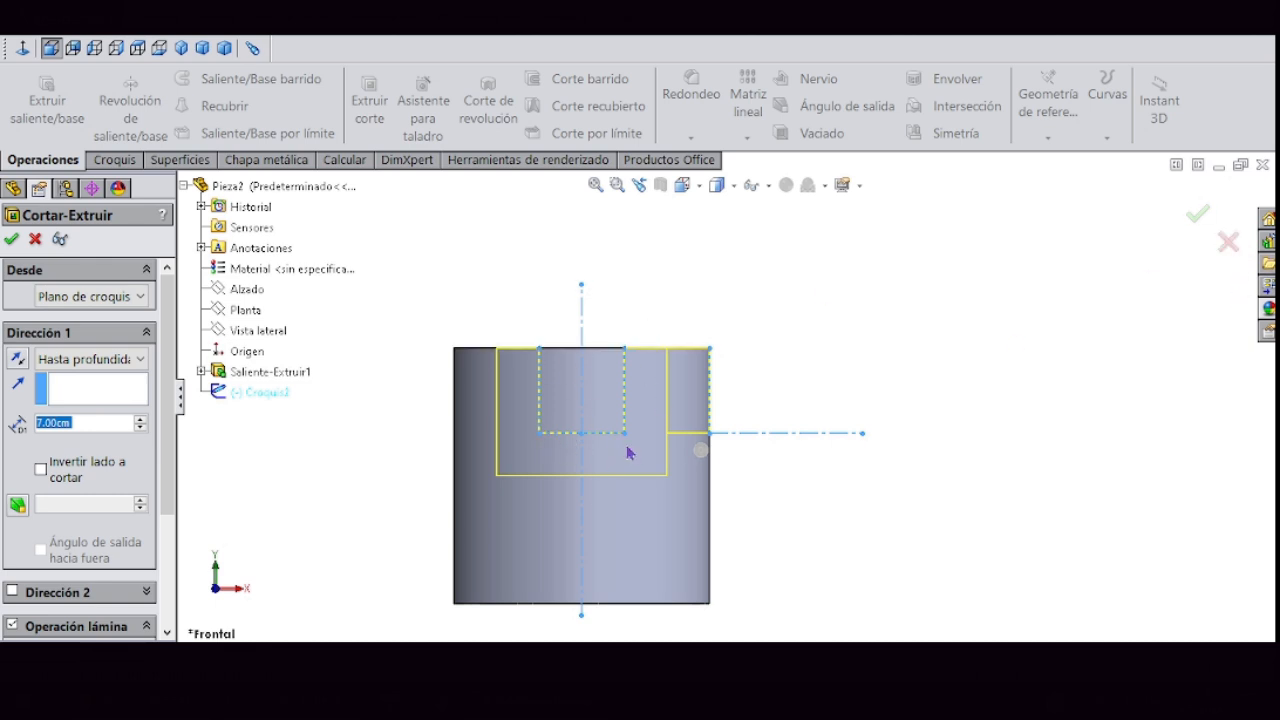
left_click(1228, 243)
- Examine the contour lines of the central notch sketch and the stray edge along the cylinder's side
scroll(634, 440, "down", 2)
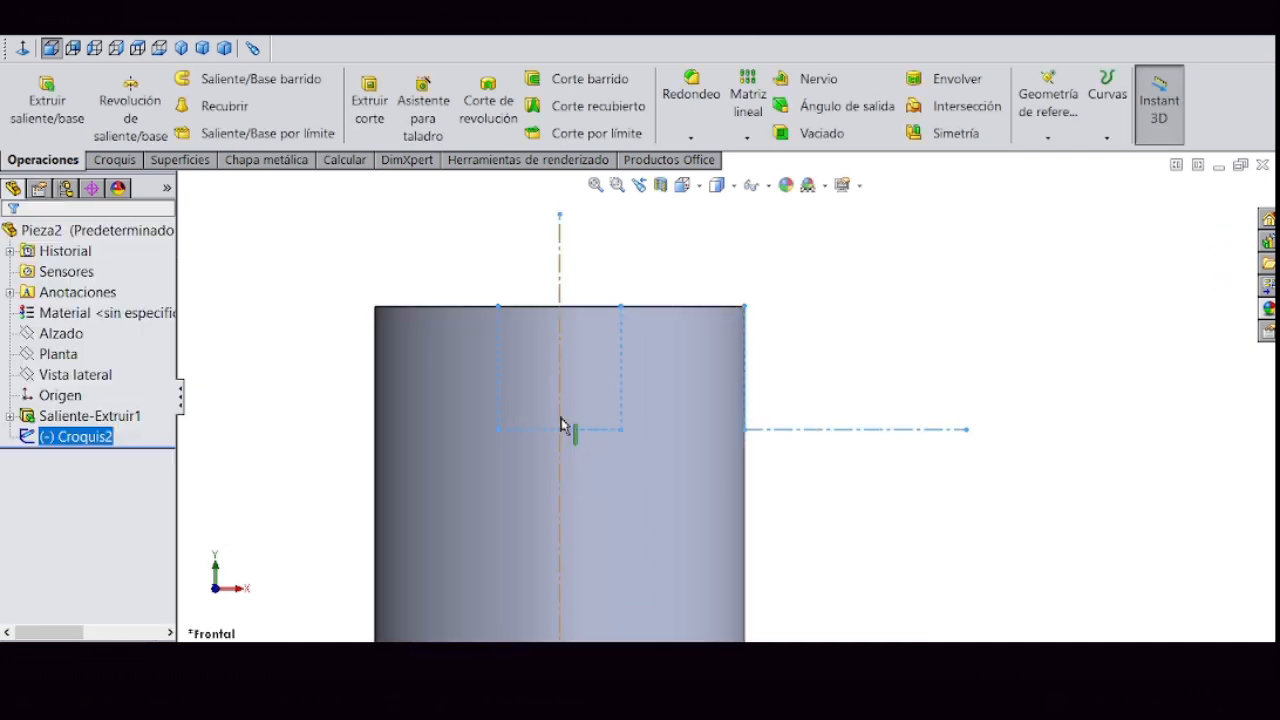
scroll(560, 428, "down", 3)
scroll(802, 430, "up", 3)
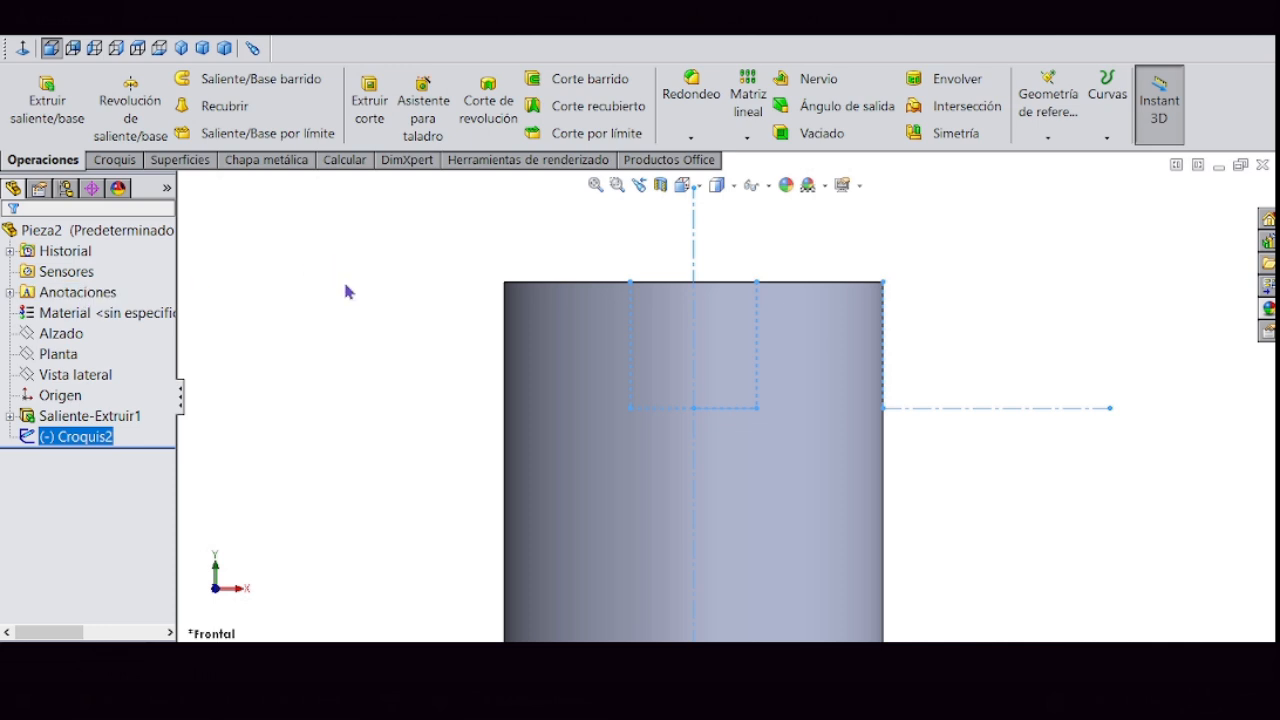
scroll(763, 439, "down", 2)
scroll(800, 385, "up", 2)
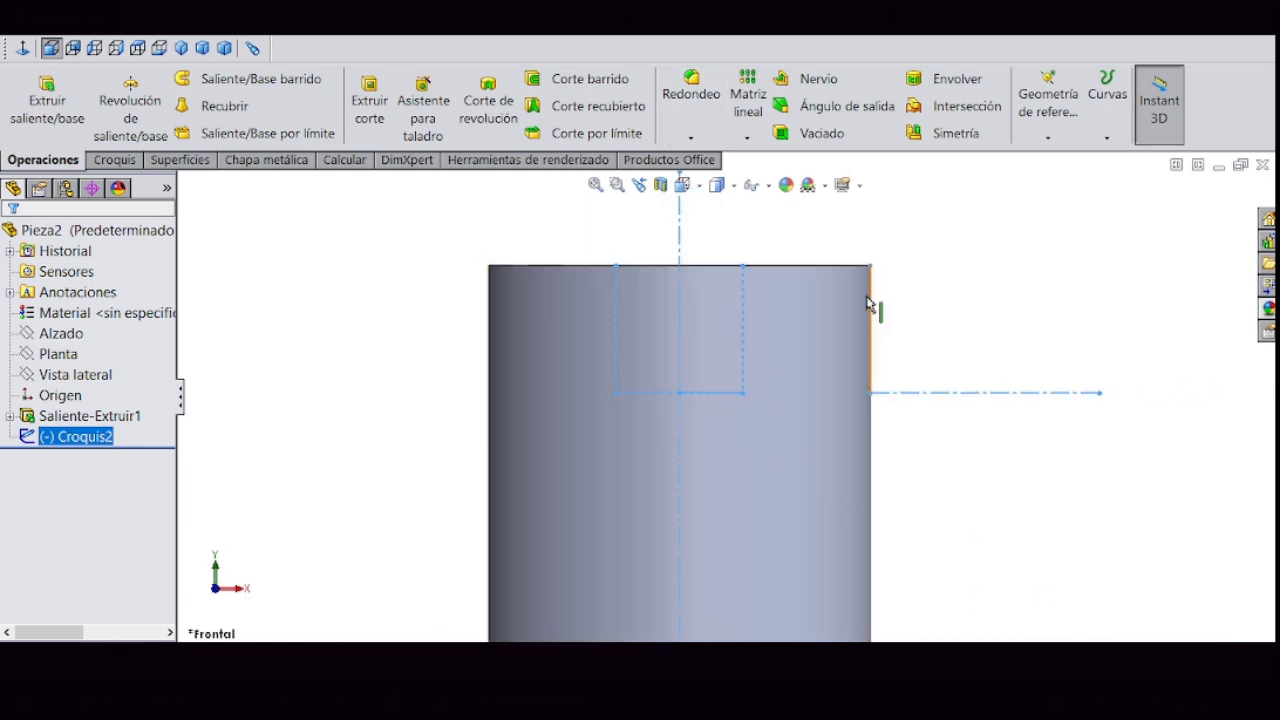
scroll(845, 318, "up", 1)
scroll(821, 334, "down", 1)
- Edit Croquis2, add a 2 cm by 2 cm corner rectangle over the open central notch profile, and exit the sketch
left_click(53, 441)
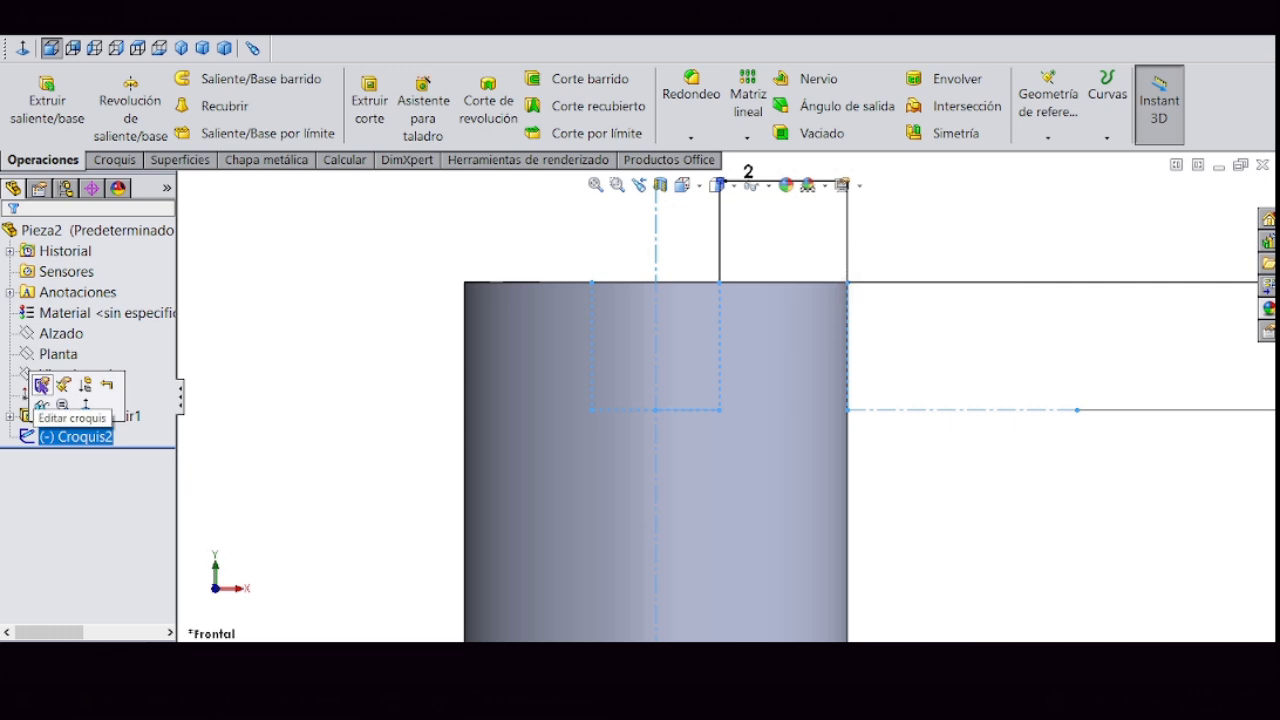
left_click(42, 385)
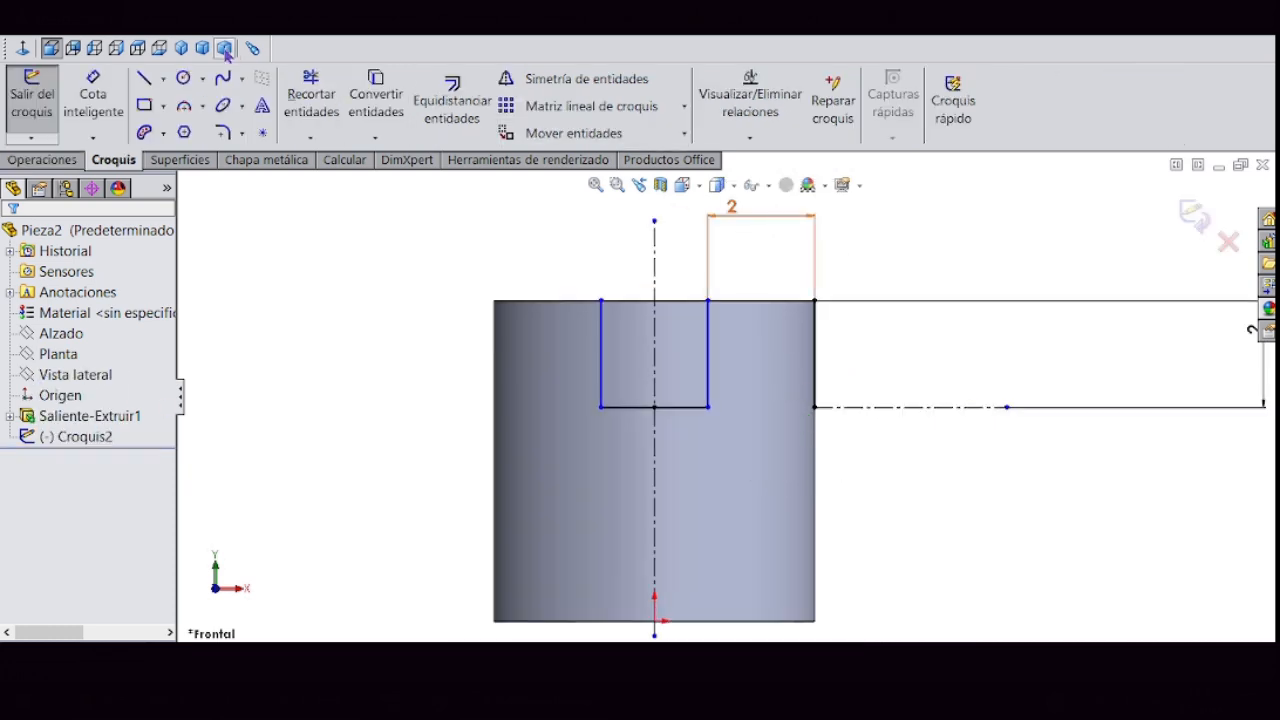
left_click(164, 110)
left_click(191, 131)
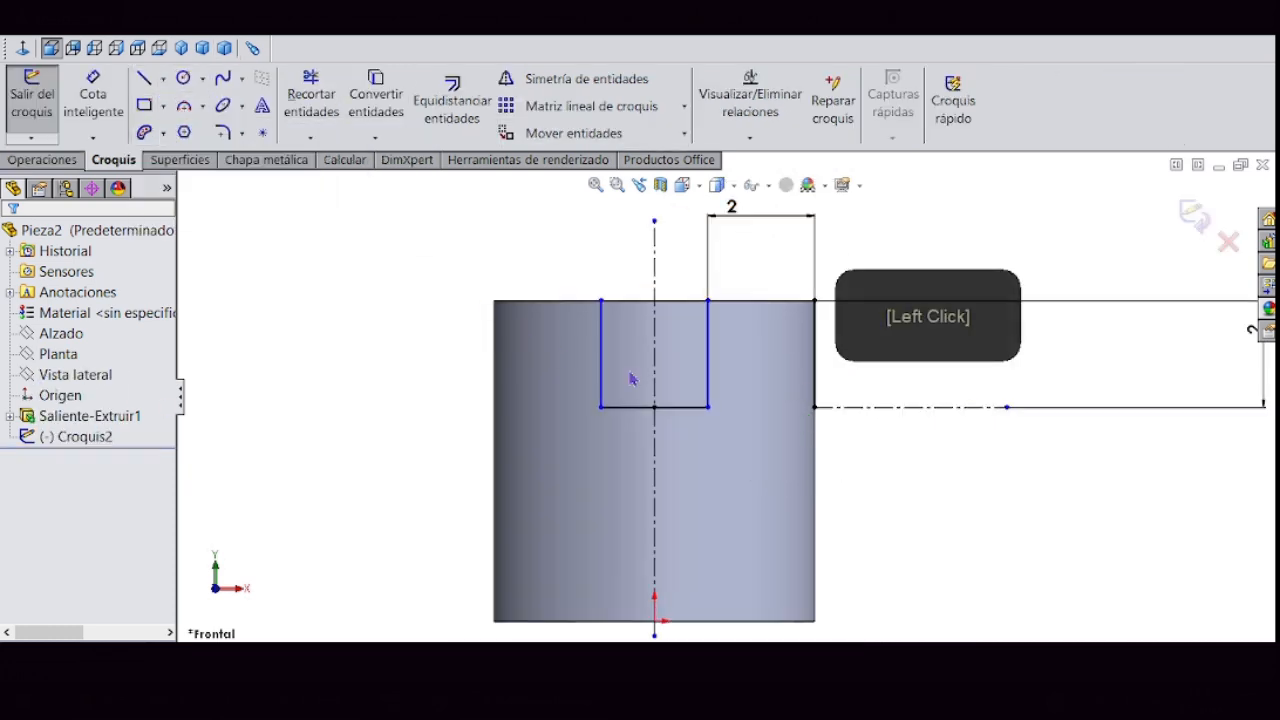
scroll(617, 355, "down", 1)
left_click(597, 287)
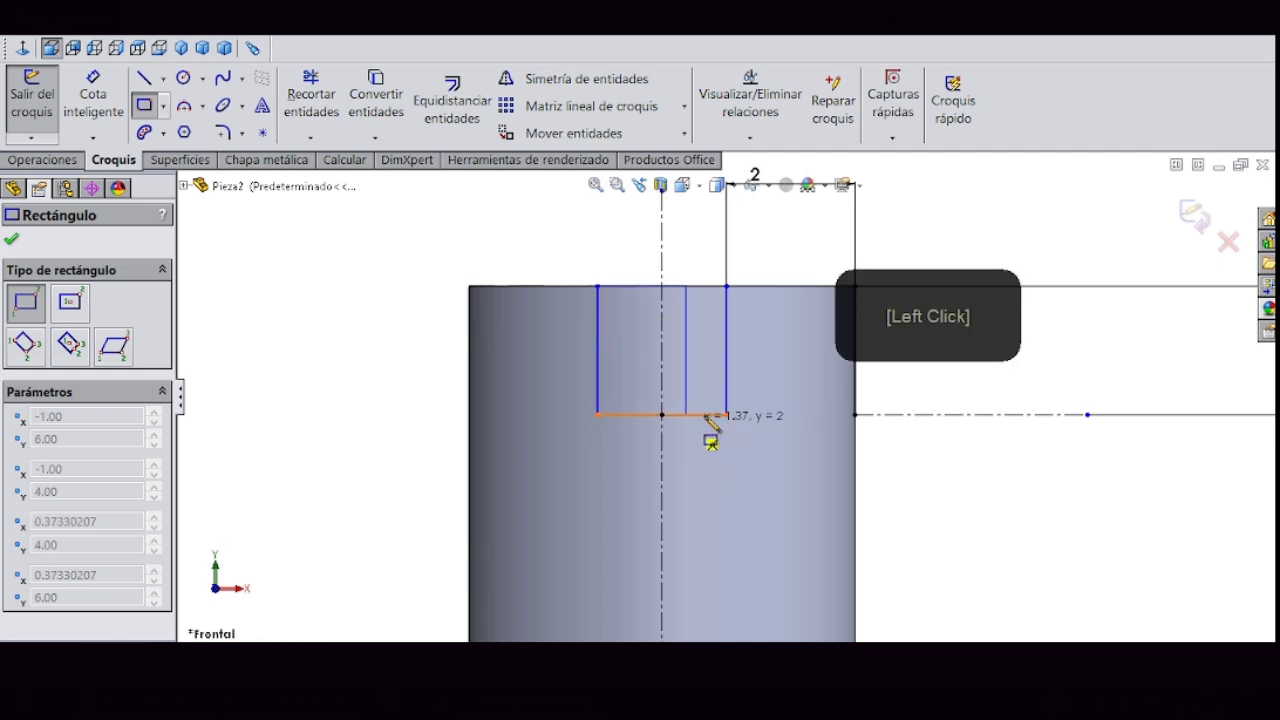
left_click(727, 414)
right_click(728, 415)
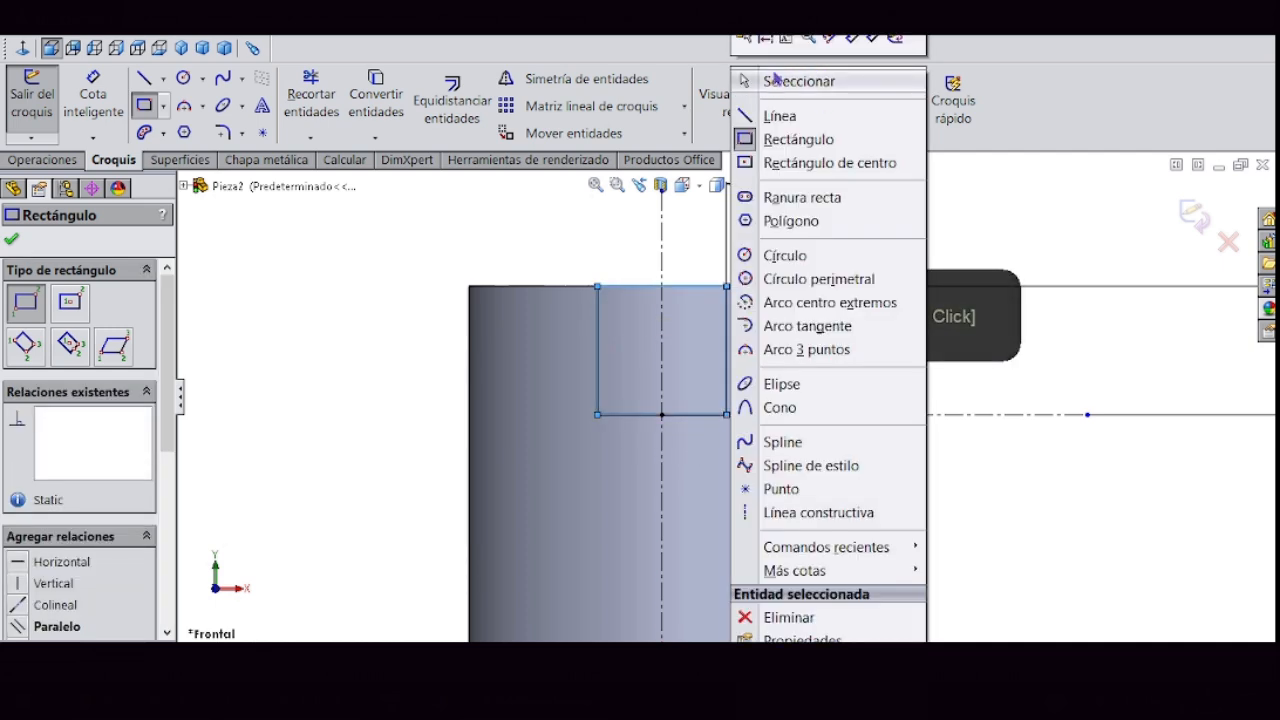
left_click(775, 81)
left_click(1195, 214)
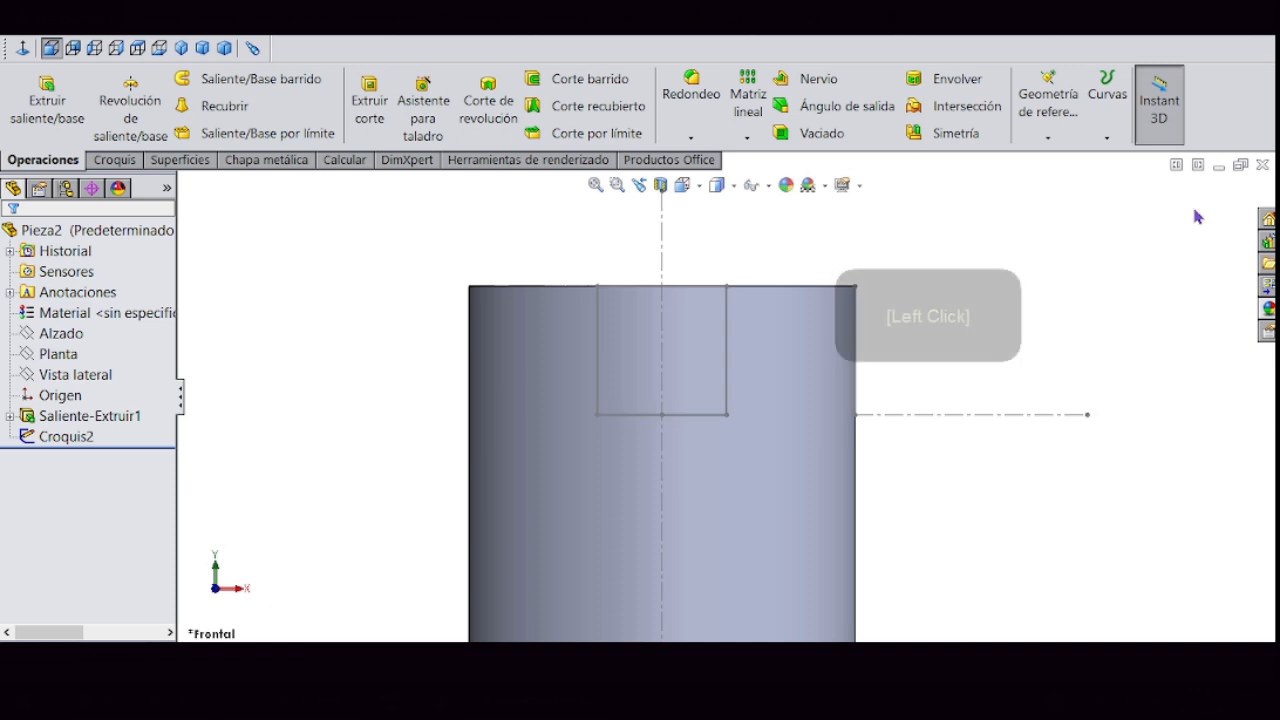
- Extrude-cut the central square of Croquis2 through the cylinder's top with the Plano medio end condition and a 7 cm depth
left_click(370, 112)
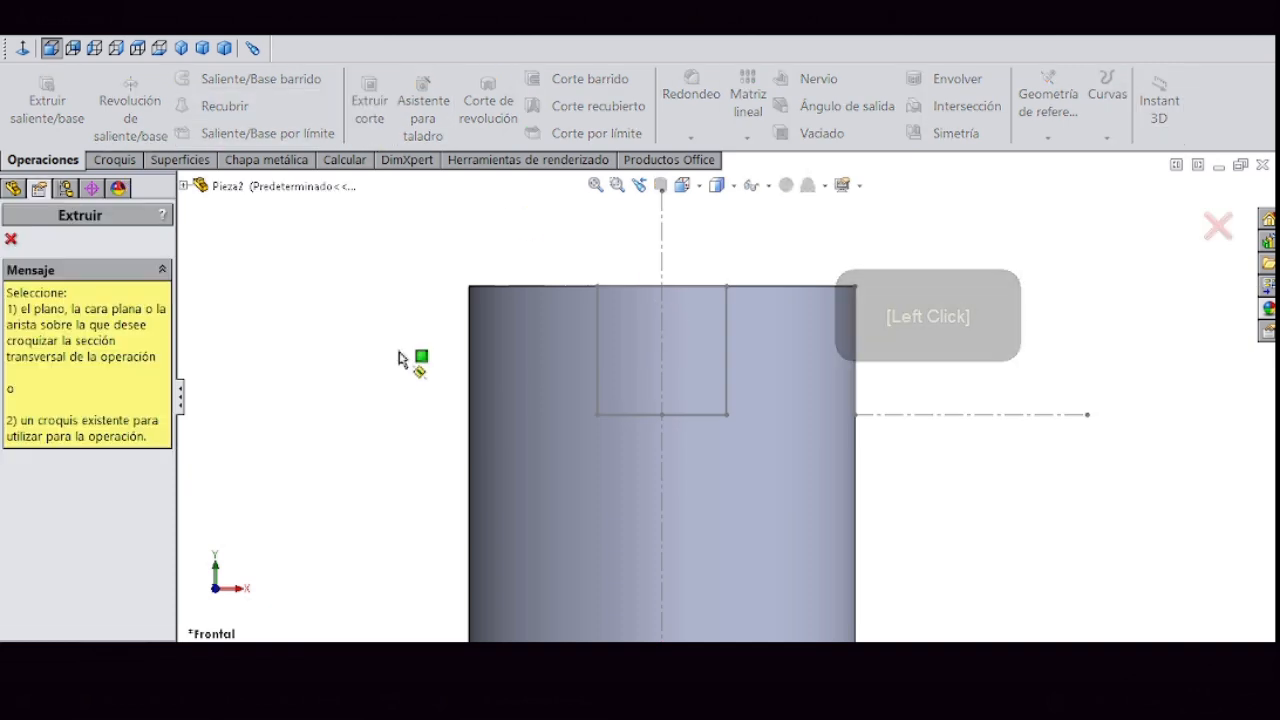
left_click(184, 187)
left_click(252, 392)
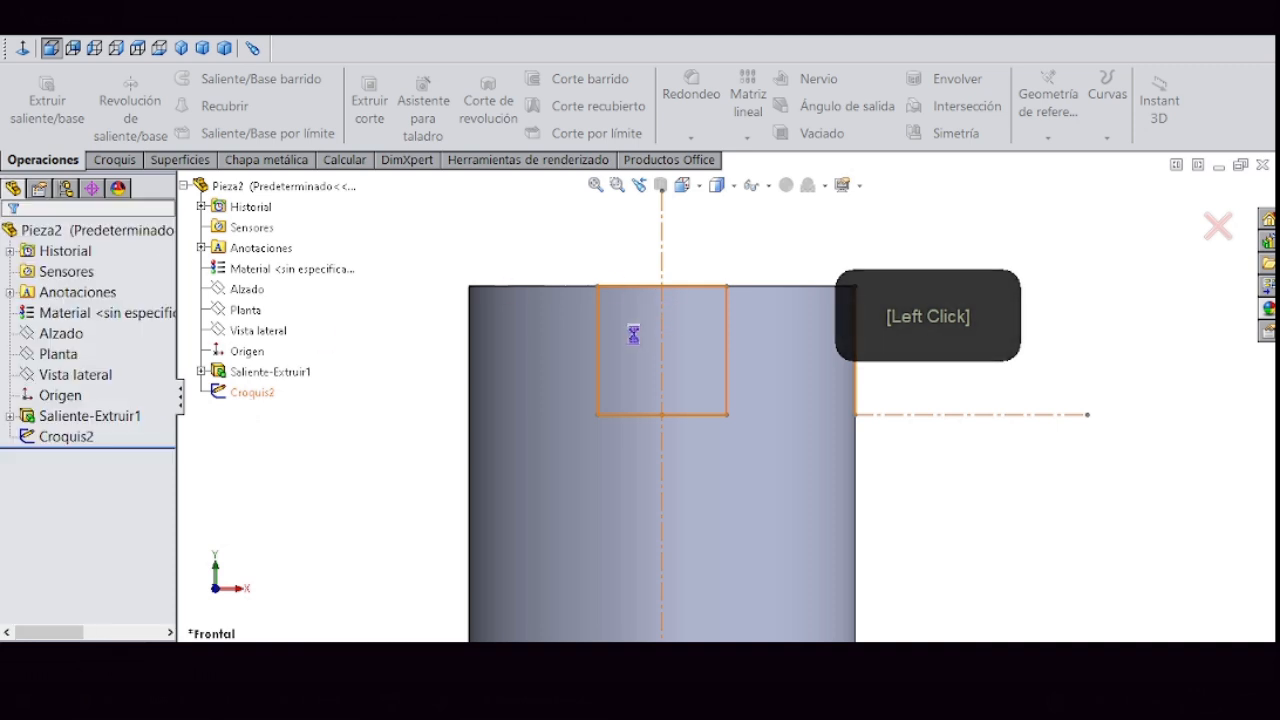
middle_click_drag(673, 349, 670, 430)
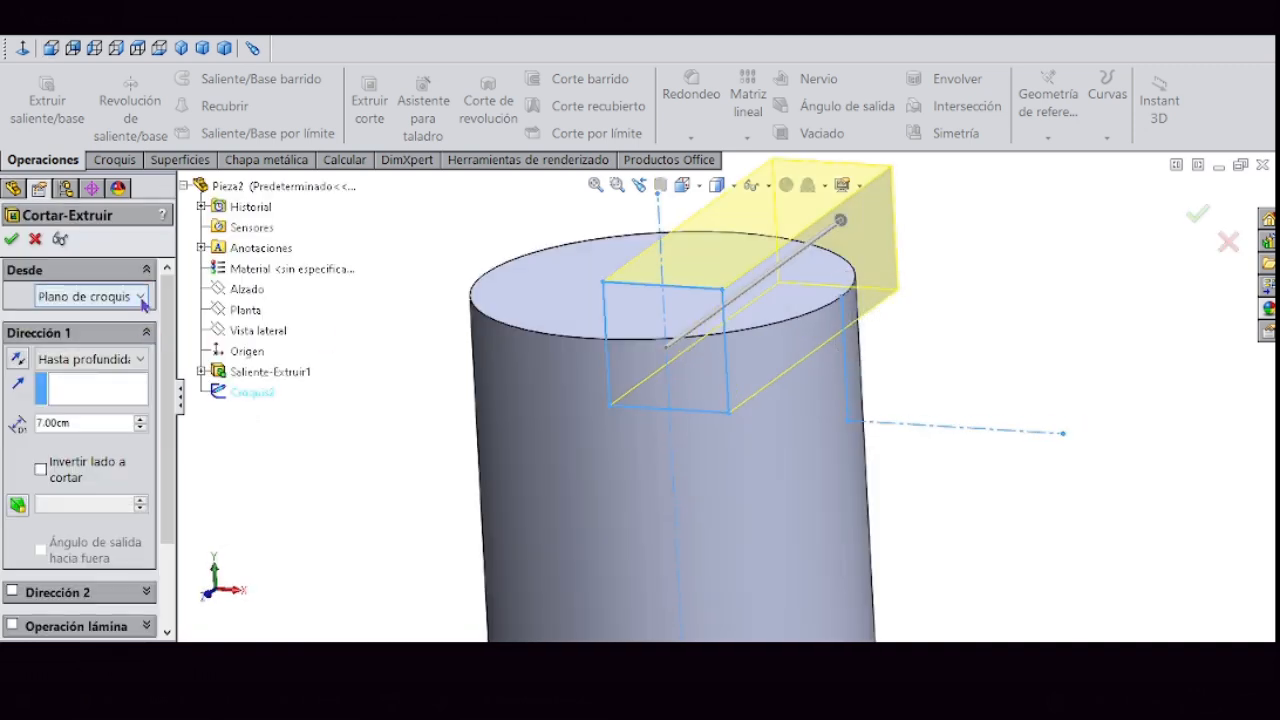
left_click(140, 359)
left_click(88, 496)
left_click(12, 240)
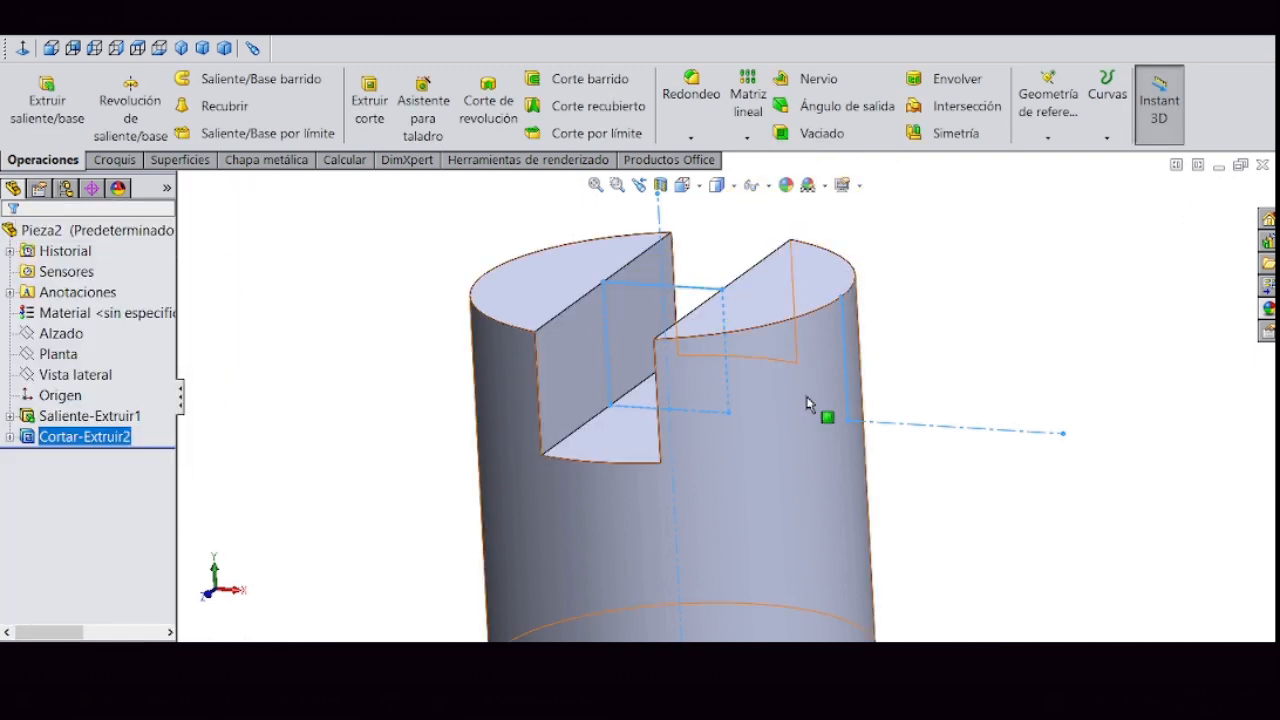
- Save the slotted cylinder as a new part file named 2
middle_click_drag(914, 449, 975, 391)
left_click(151, 26)
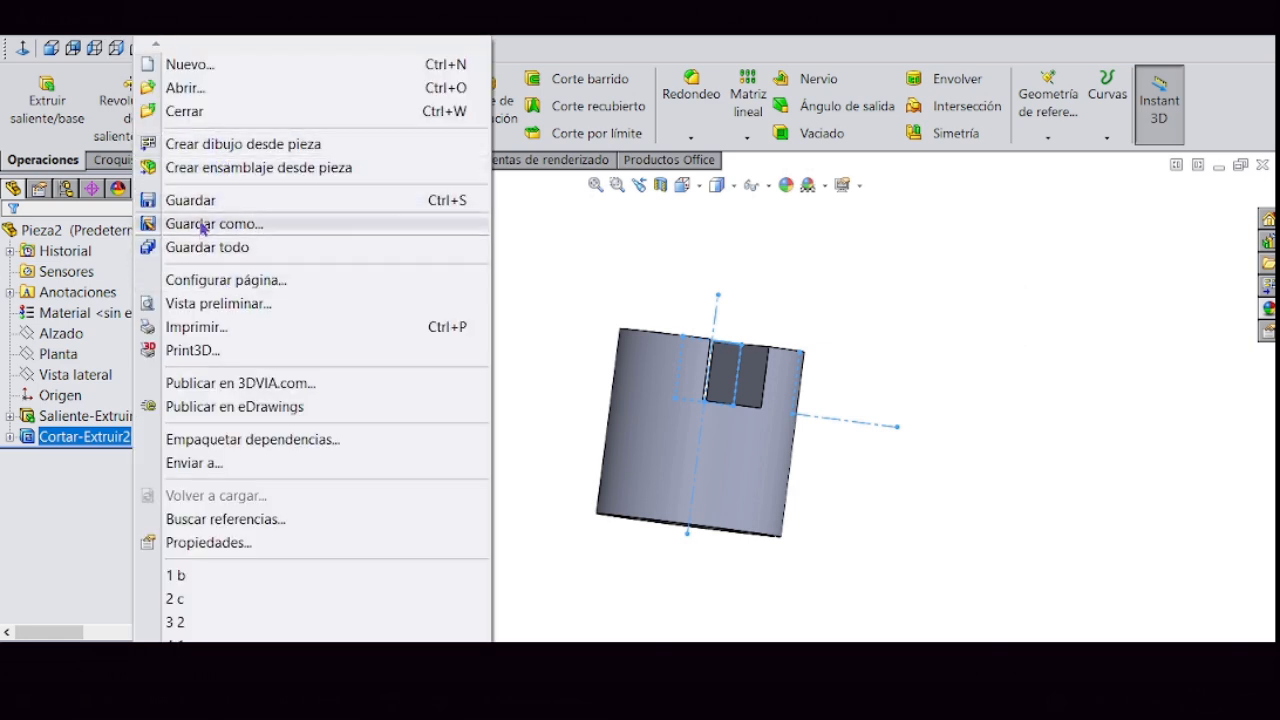
left_click(200, 223)
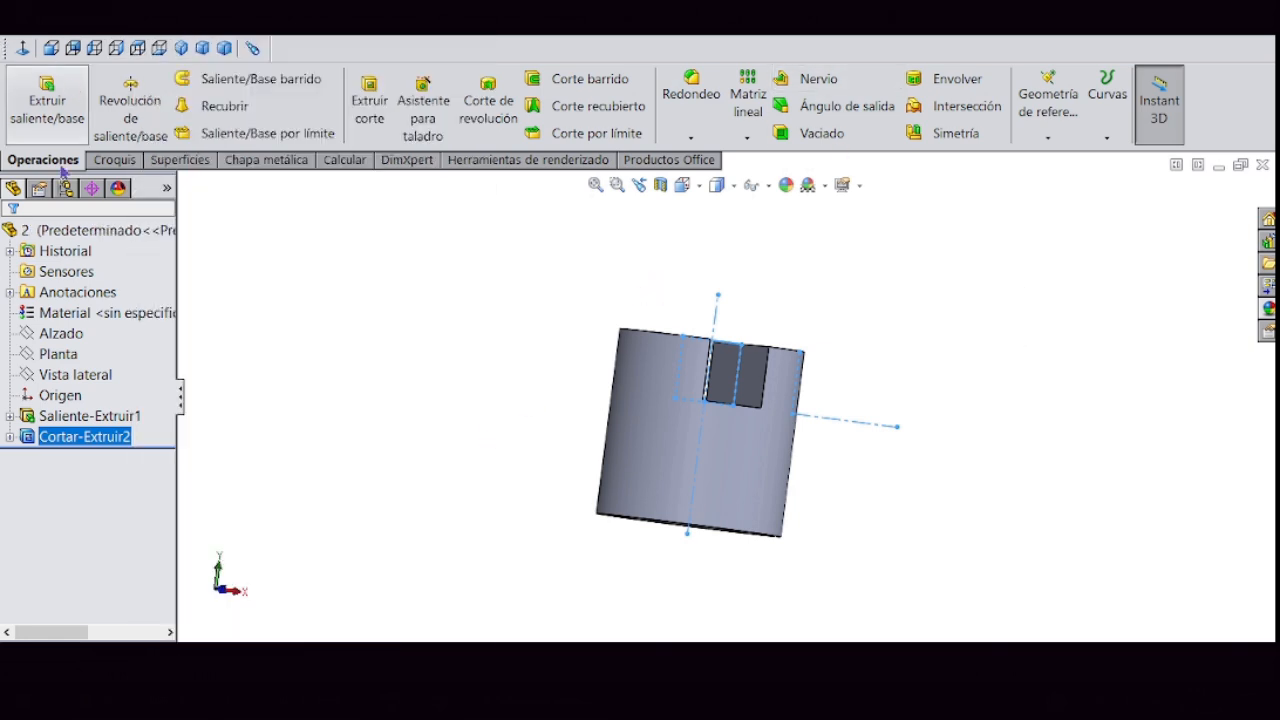
- Sketch a circle of about 0.51 cm radius on the Vista lateral plane, centered above the origin near the cylinder's top
left_click(116, 48)
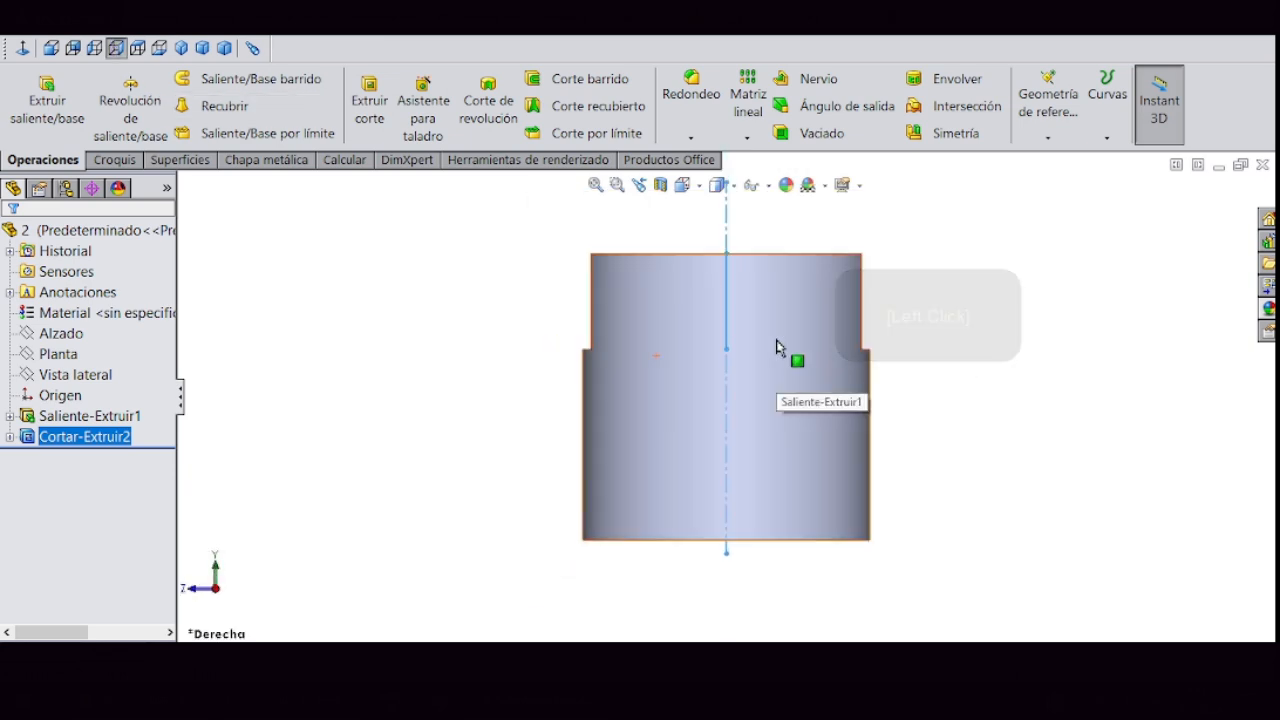
left_click(53, 378)
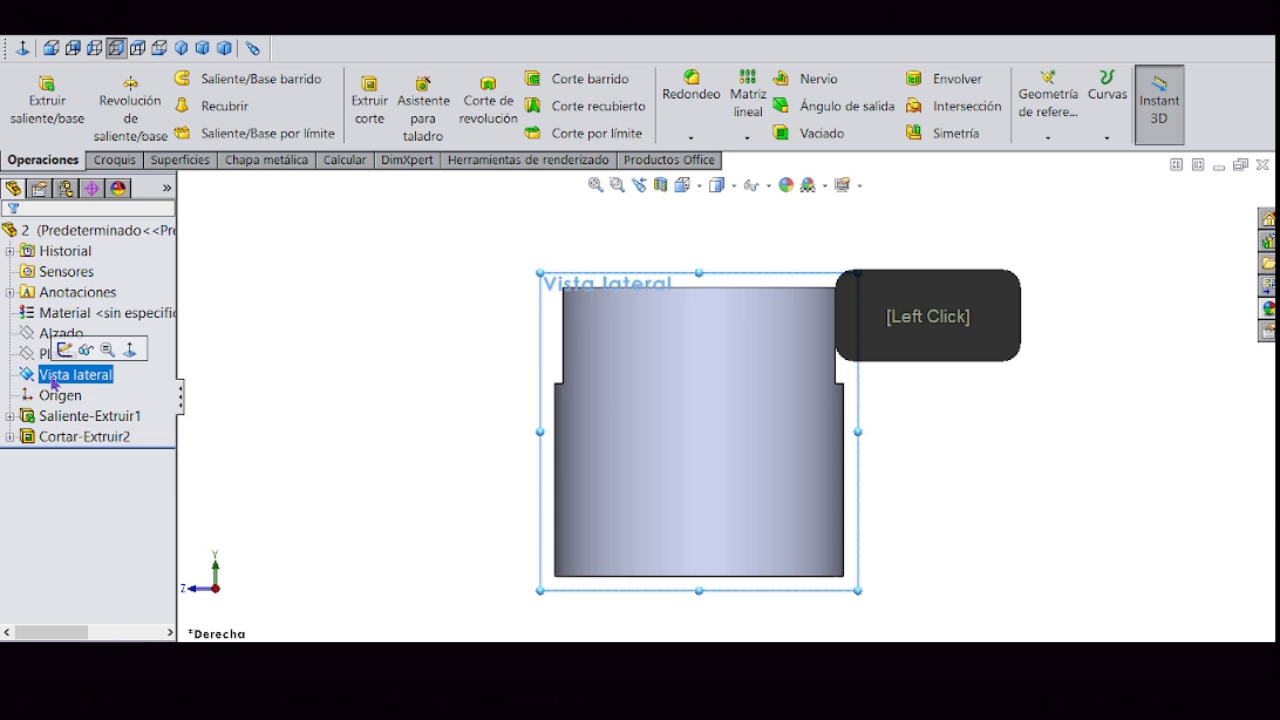
left_click(57, 345)
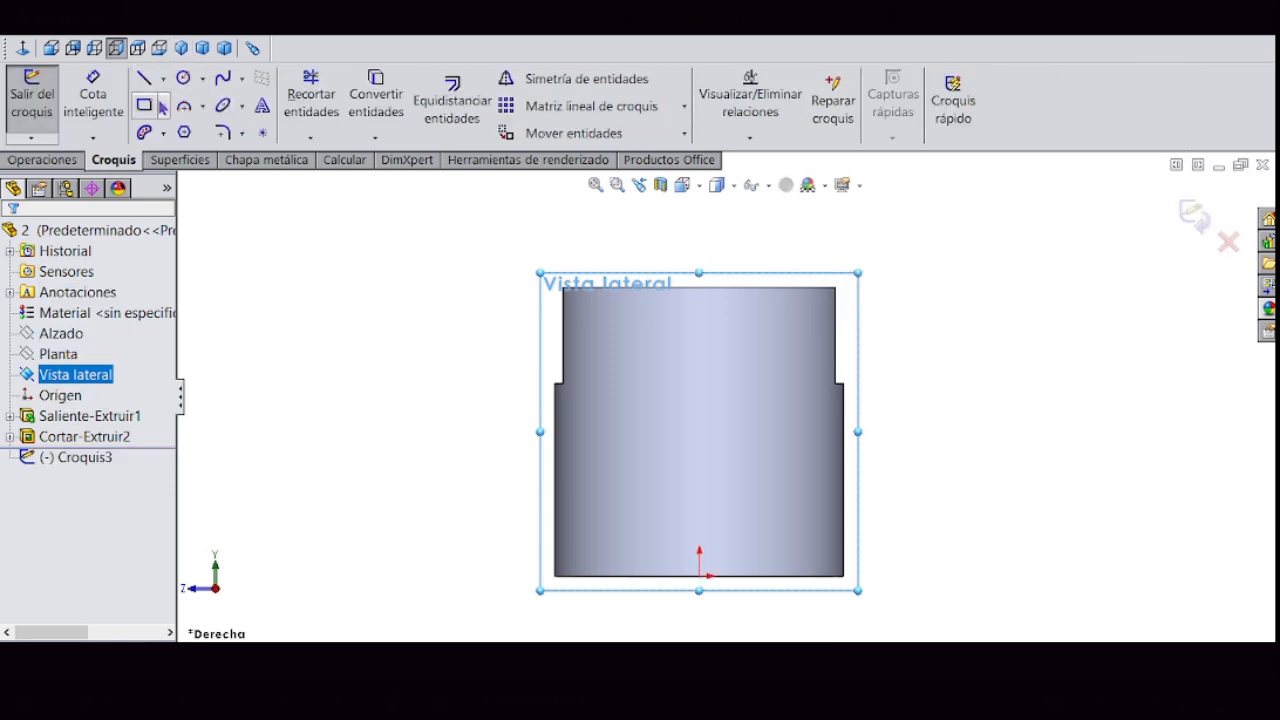
left_click(199, 79)
left_click(220, 103)
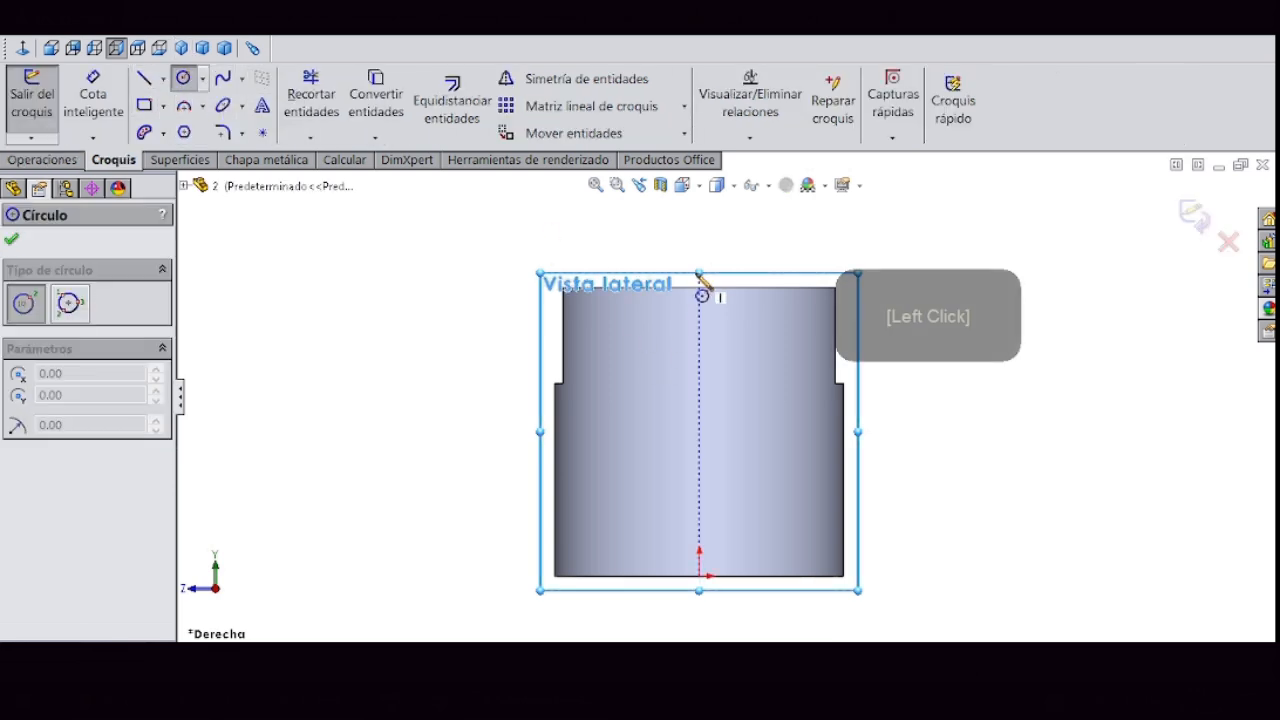
left_click(699, 334)
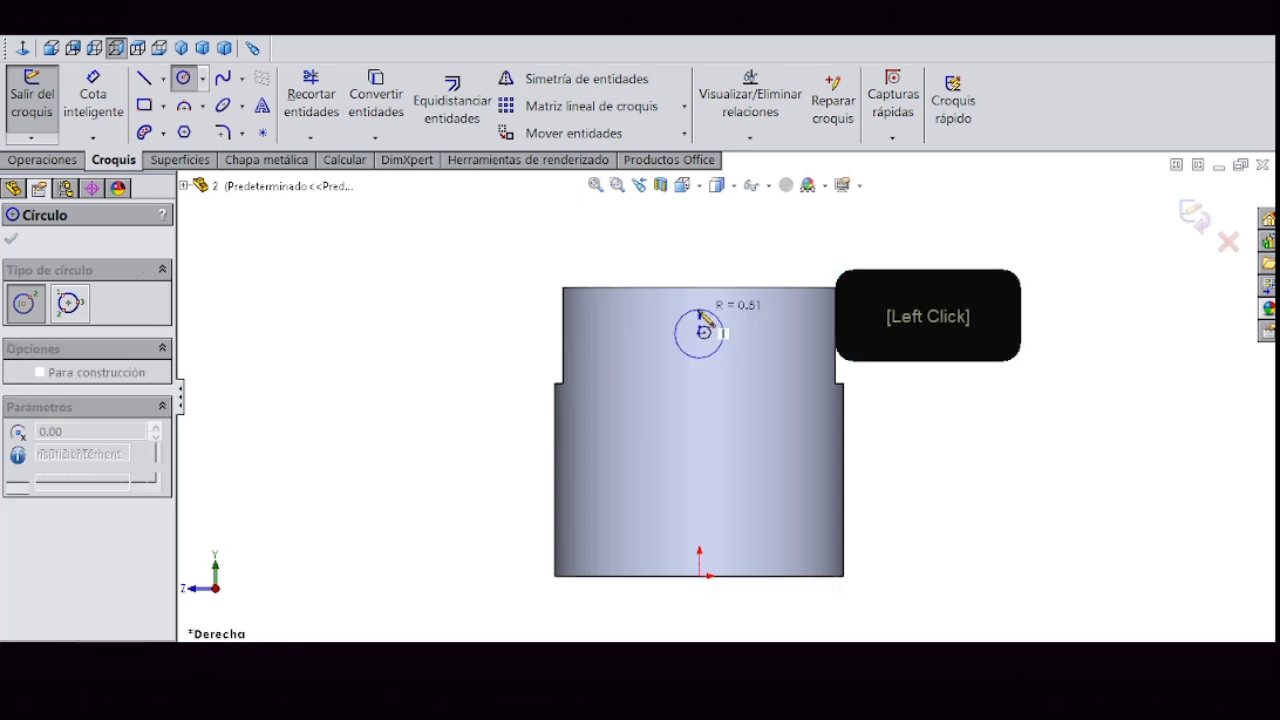
right_click(699, 311)
left_click(735, 132)
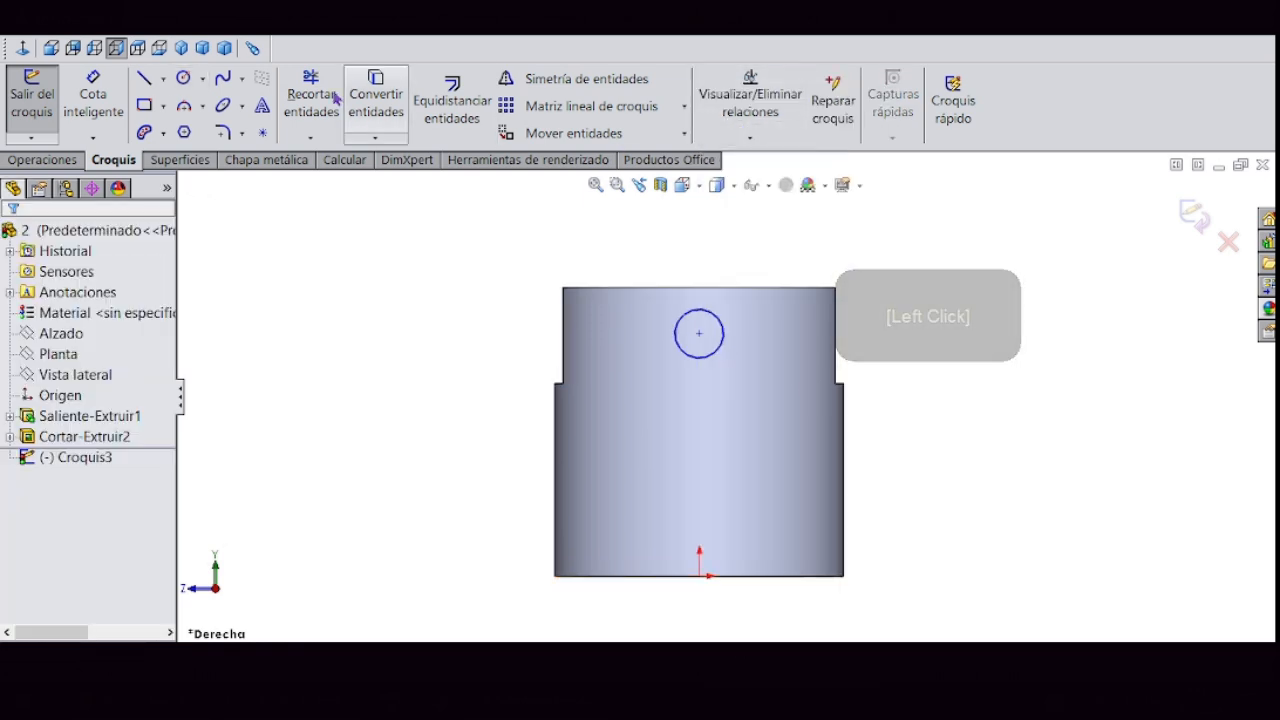
- Draw a horizontal construction line from the circle's center out past the cylinder's left side
left_click(164, 80)
left_click(165, 126)
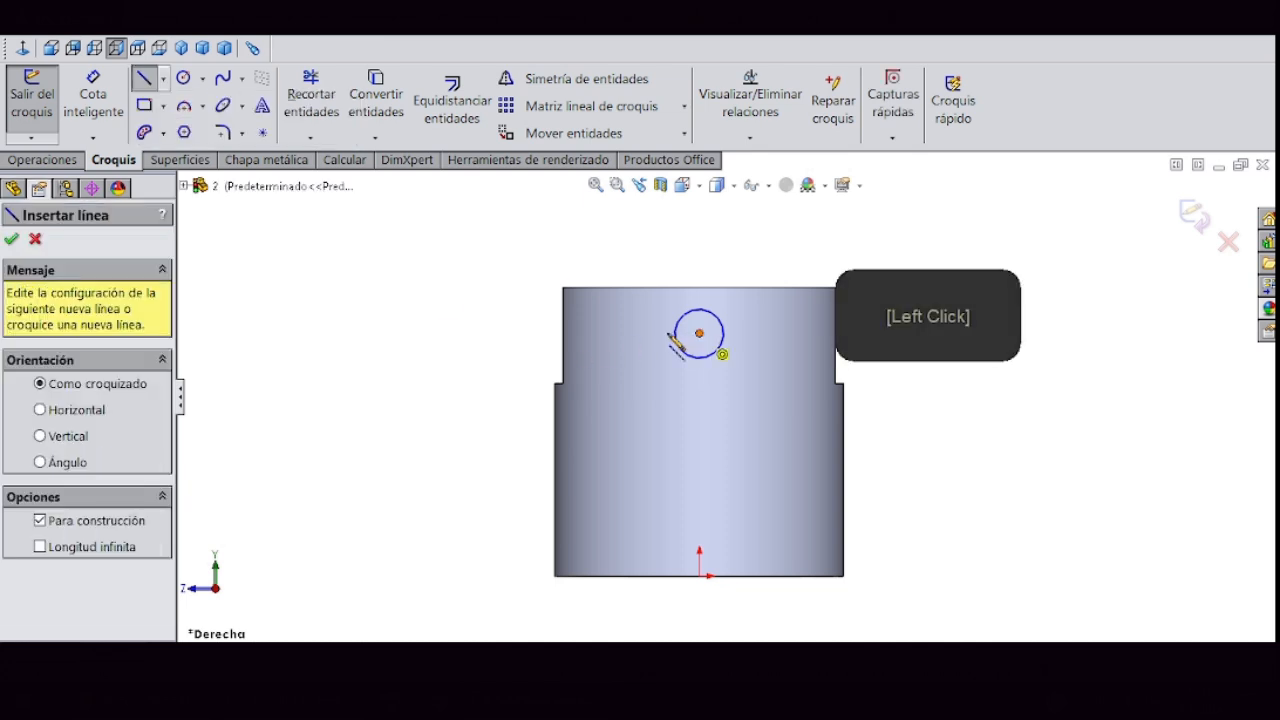
left_click(699, 334)
left_click(412, 333)
right_click(412, 333)
left_click(474, 81)
- Dimension the distance between the cylinder's top edge and the horizontal construction line to 1 cm
left_click(107, 100)
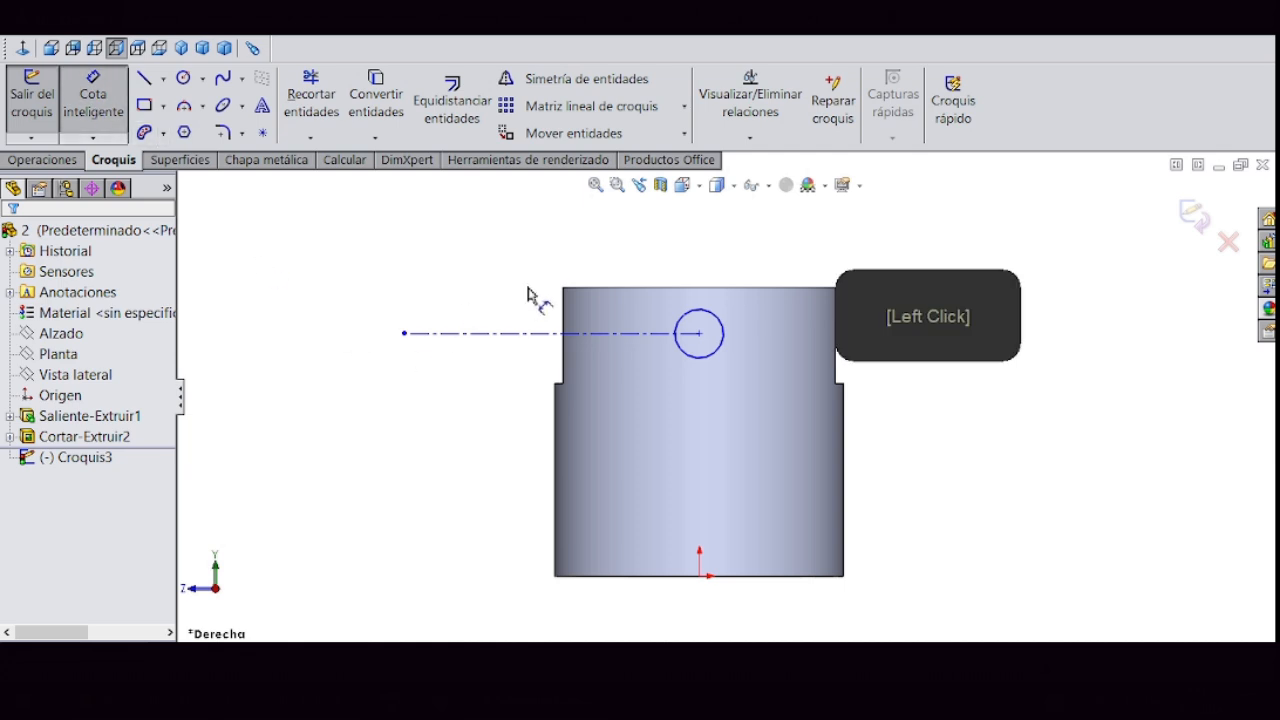
left_click(582, 290)
left_click(497, 340)
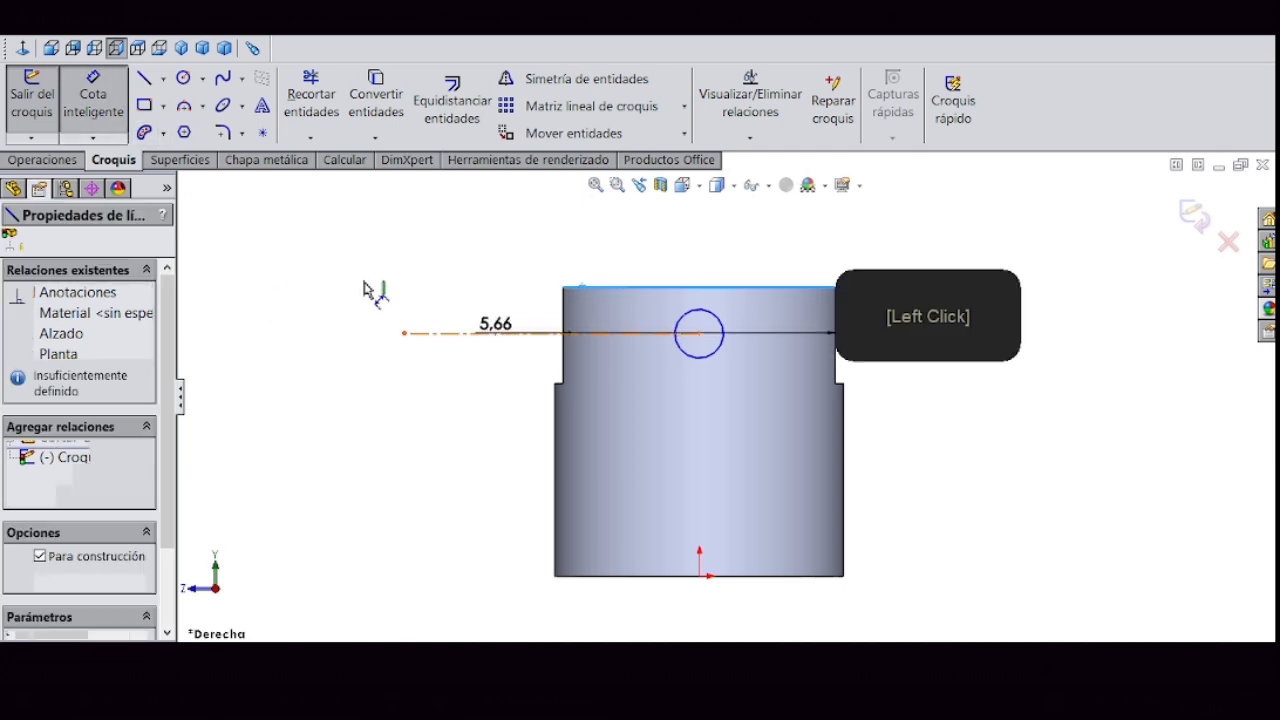
left_click(343, 288)
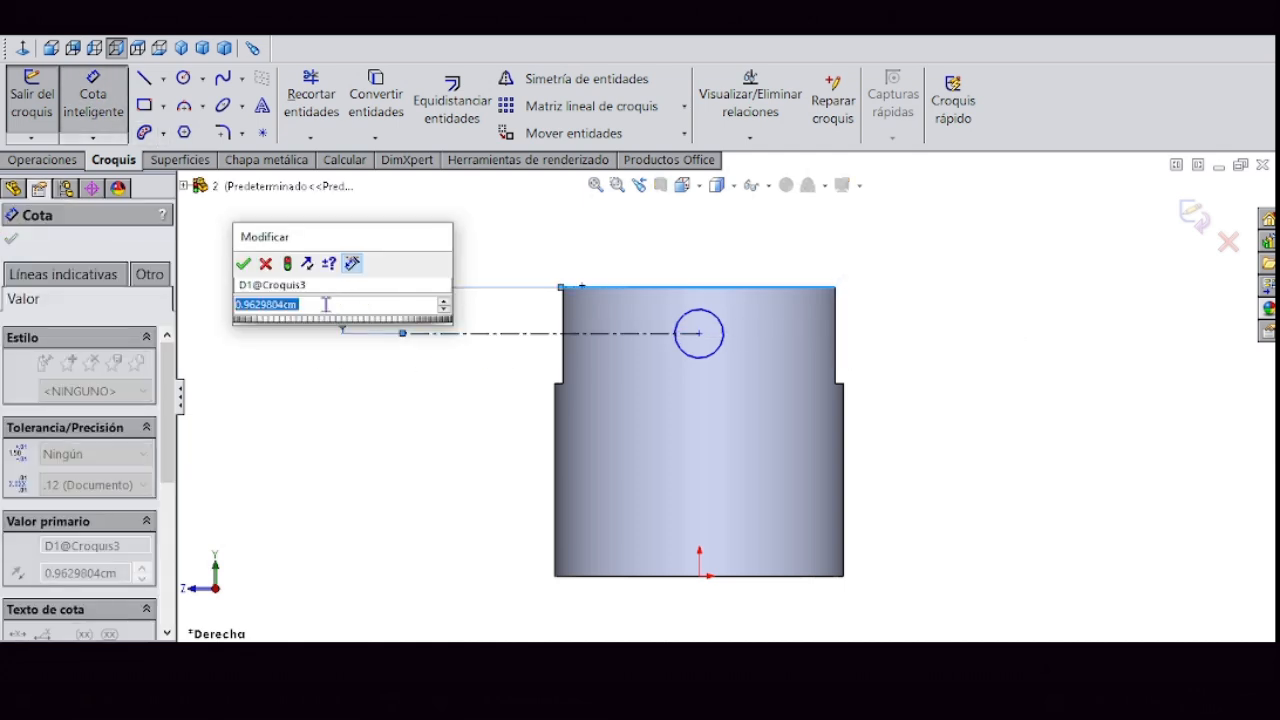
left_click(185, 307)
type("1")
left_click(244, 265)
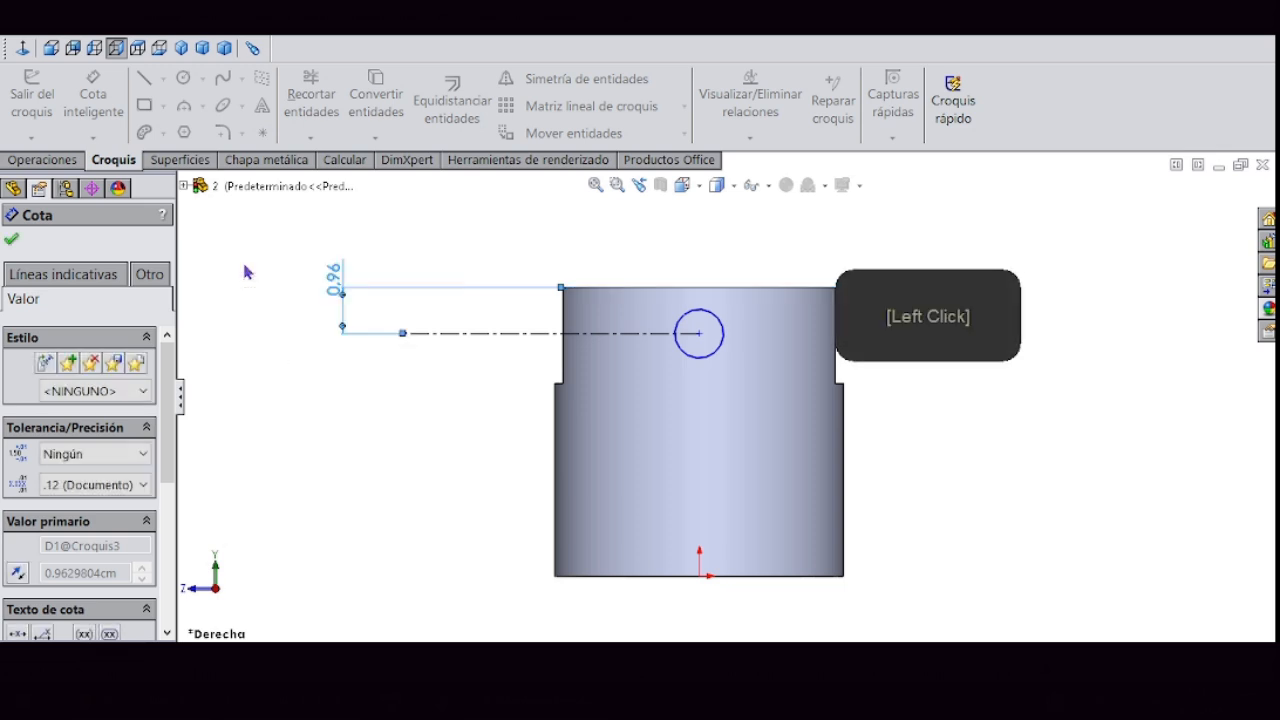
- Dimension the circle's diameter to 1 cm
left_click(97, 95)
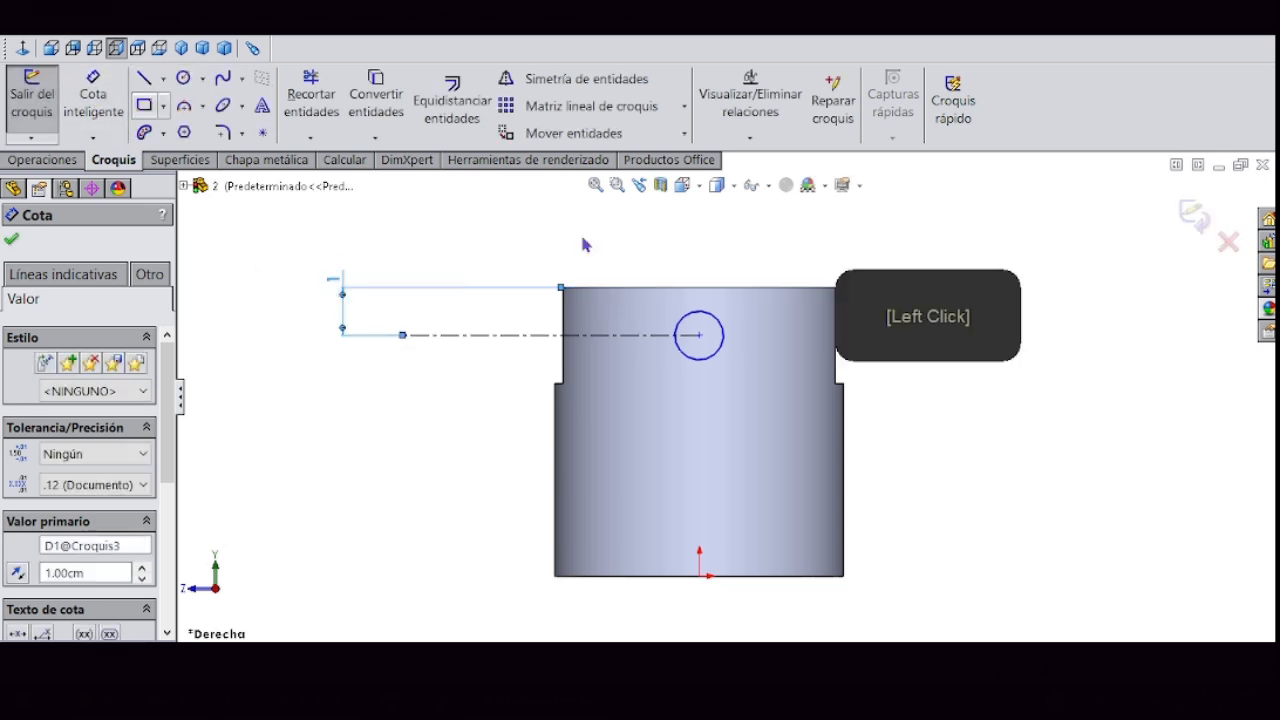
left_click(97, 95)
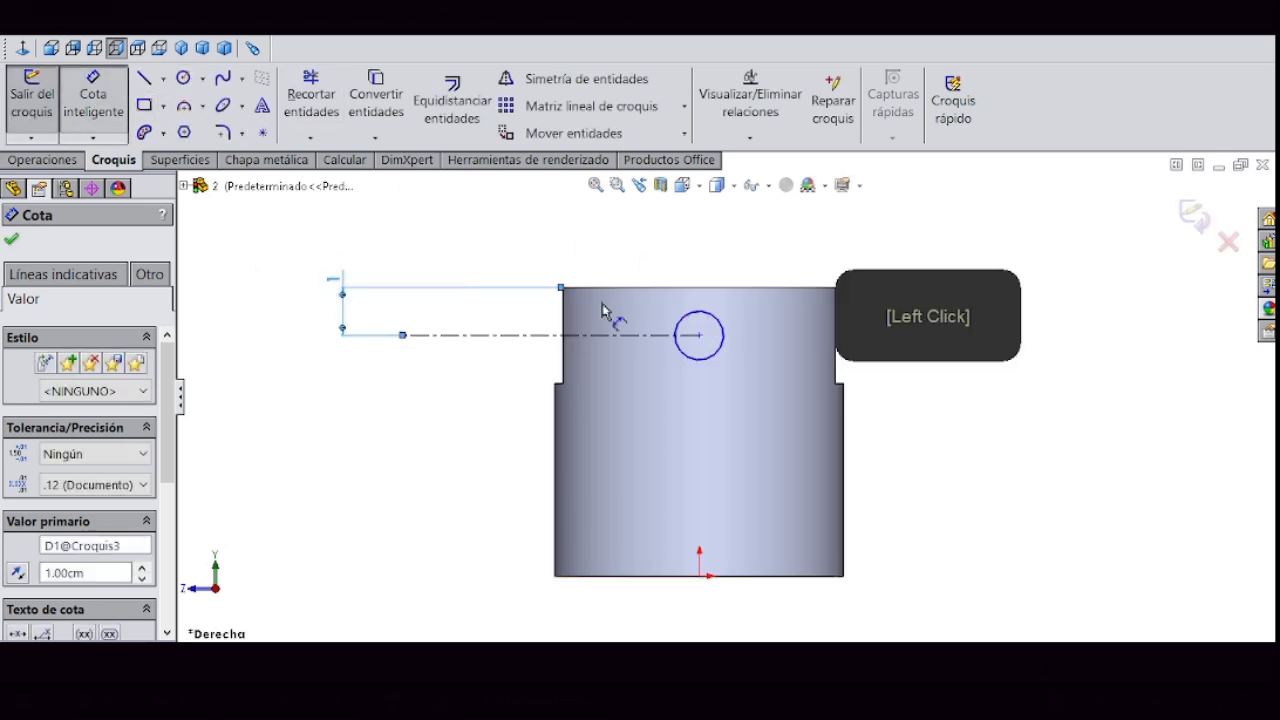
left_click(698, 322)
left_click(690, 232)
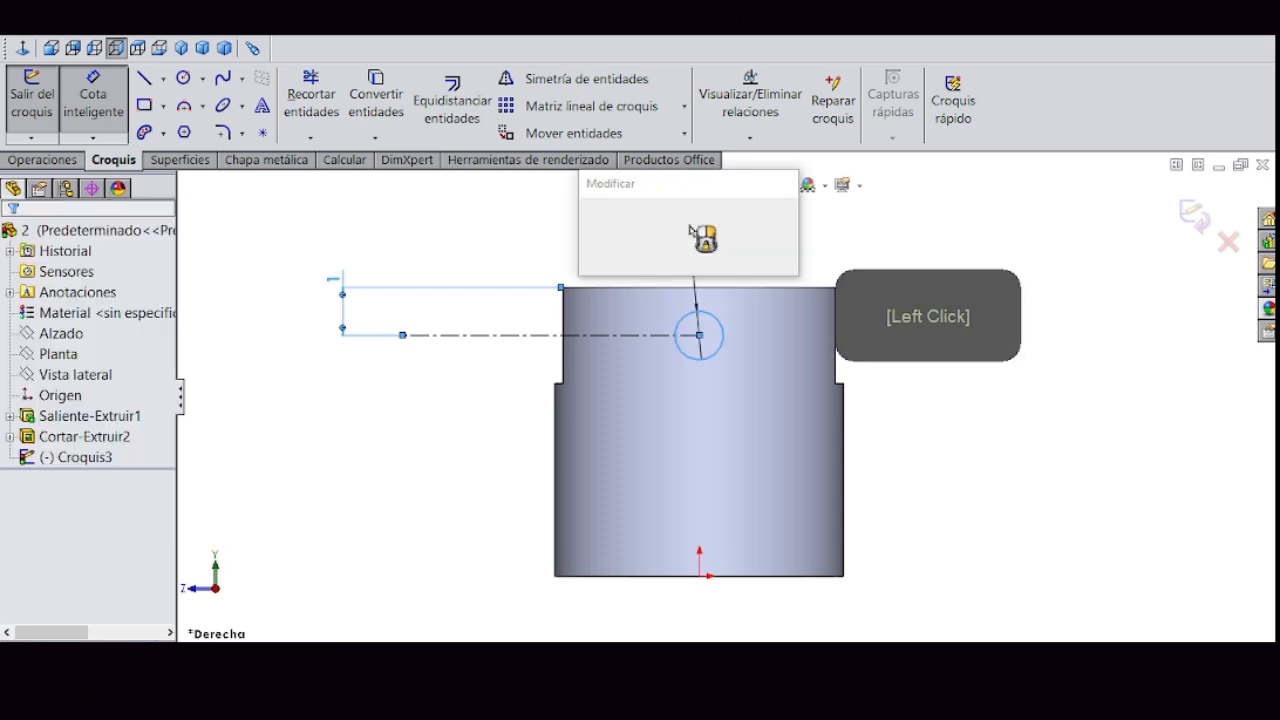
type("1")
left_click(589, 208)
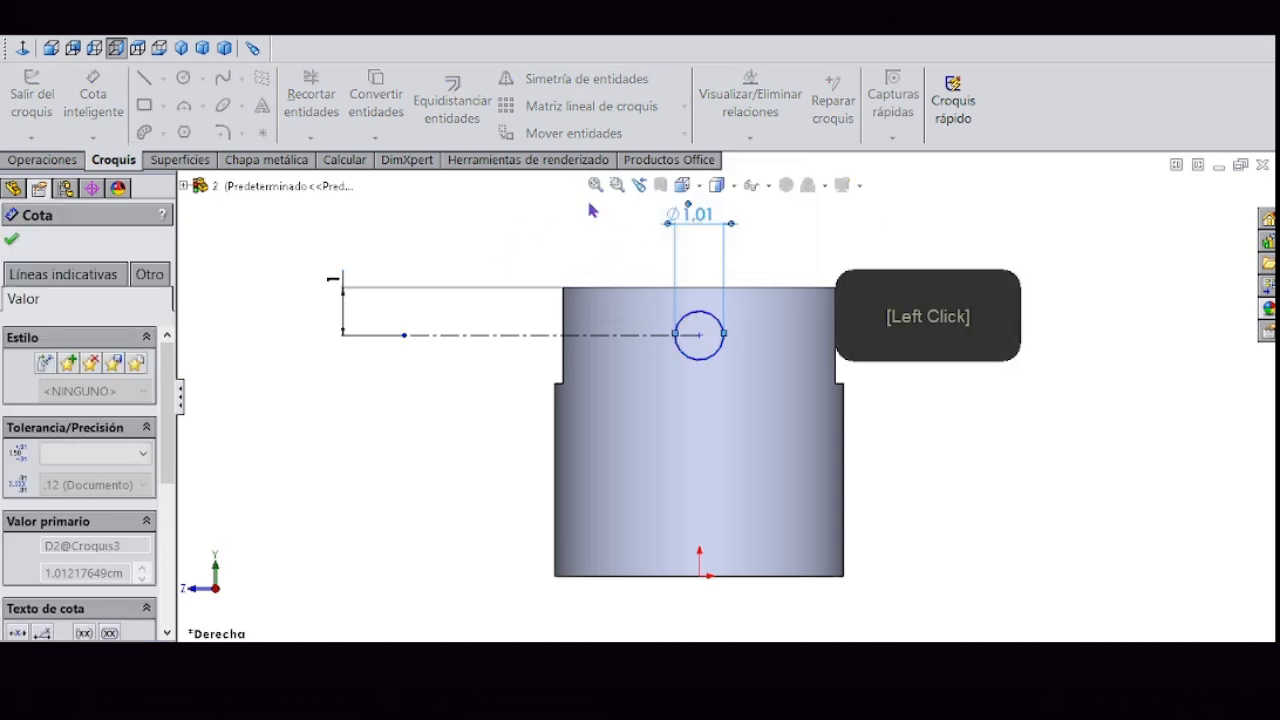
left_click(11, 240)
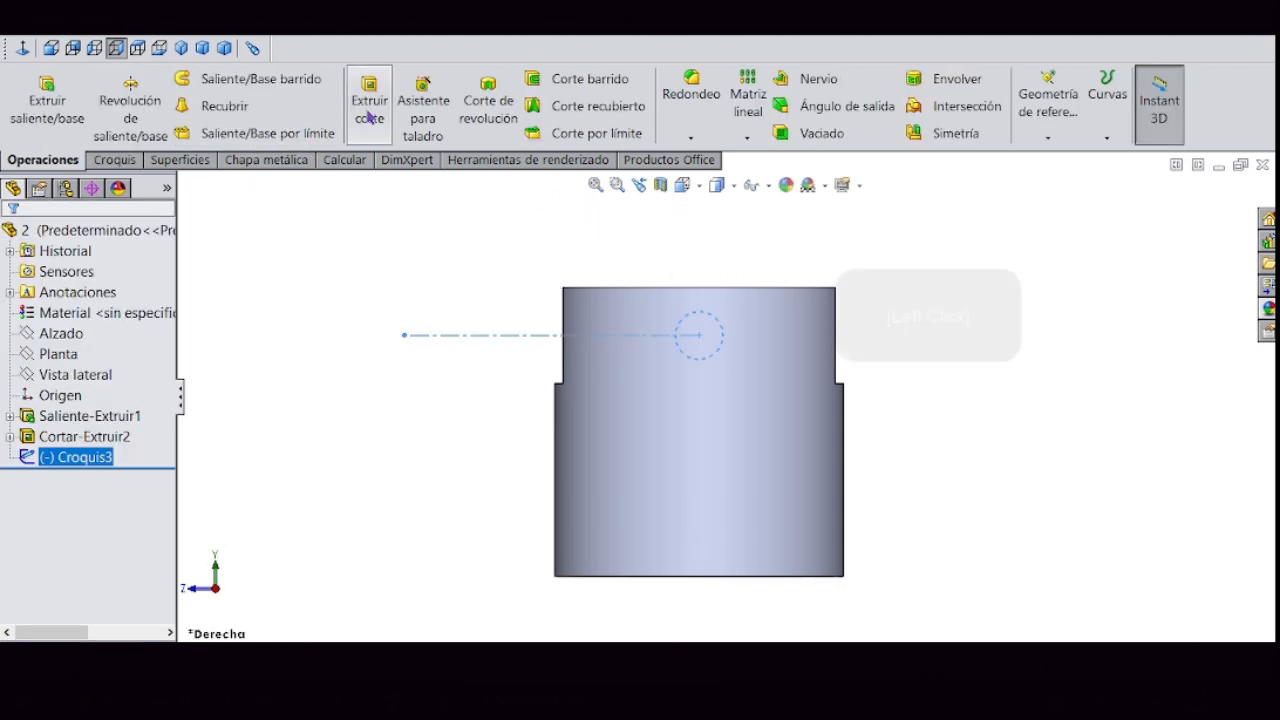
left_click(371, 108)
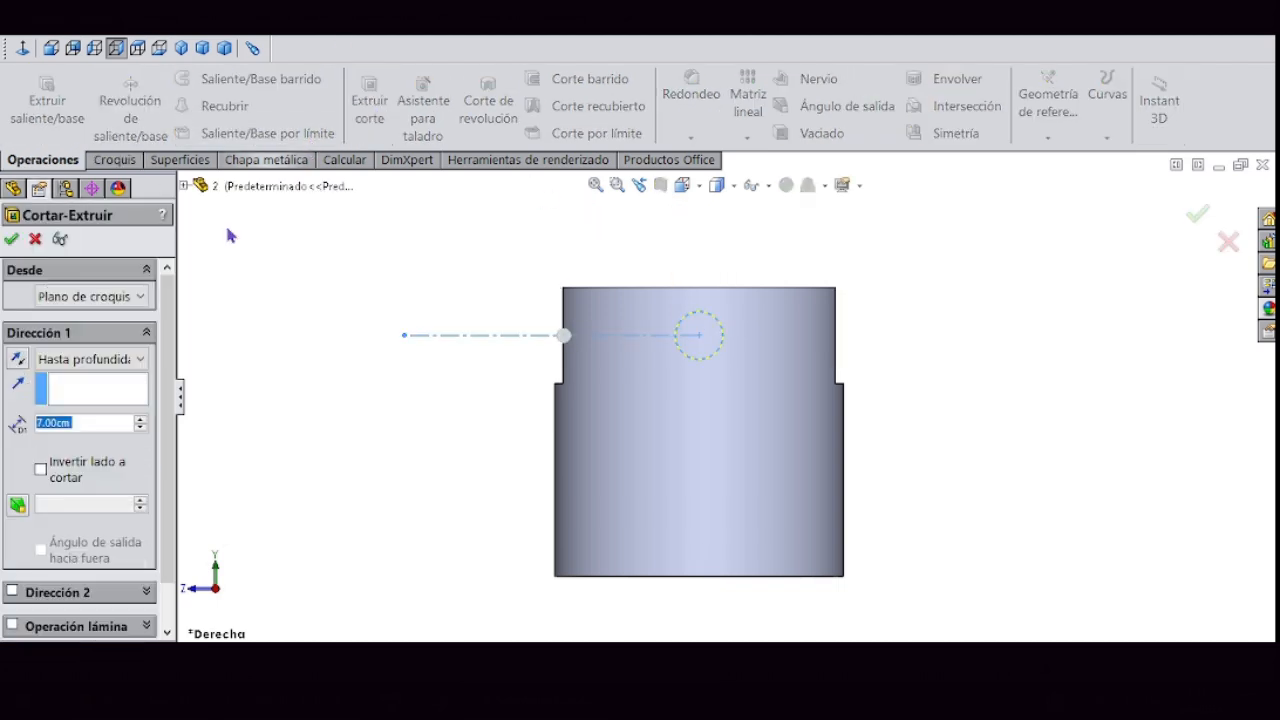
left_click(147, 334)
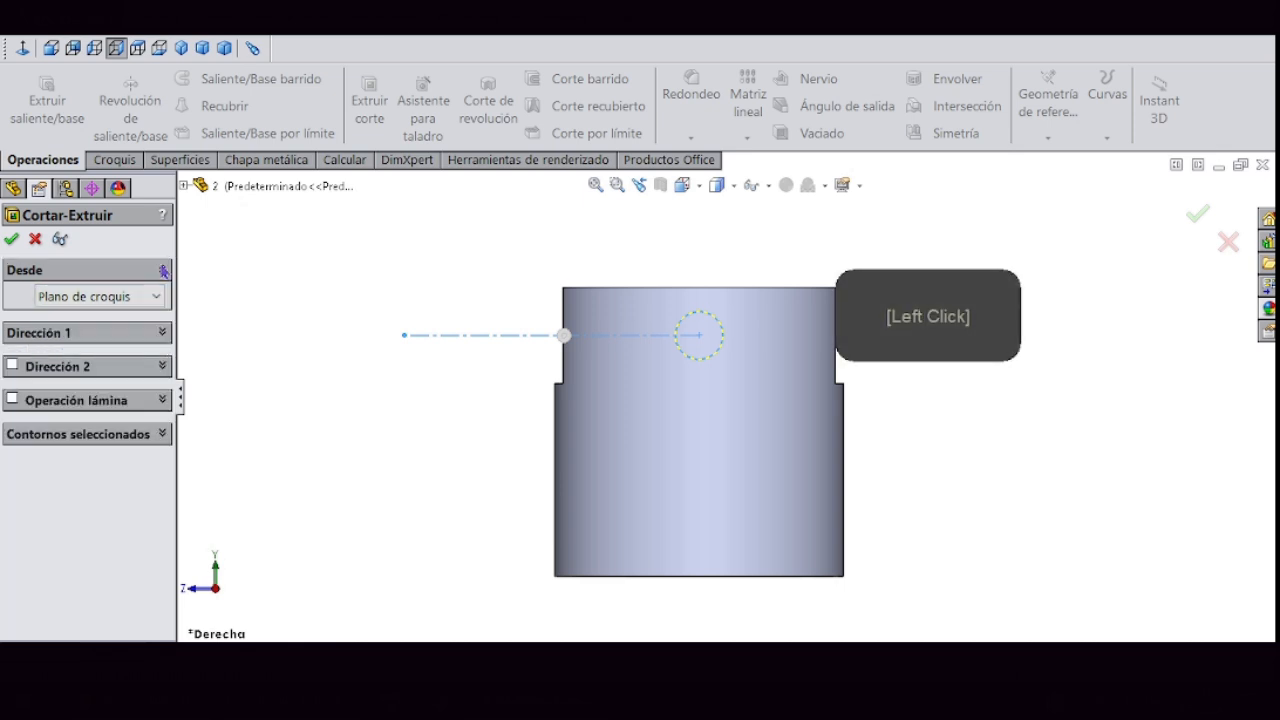
left_click(35, 239)
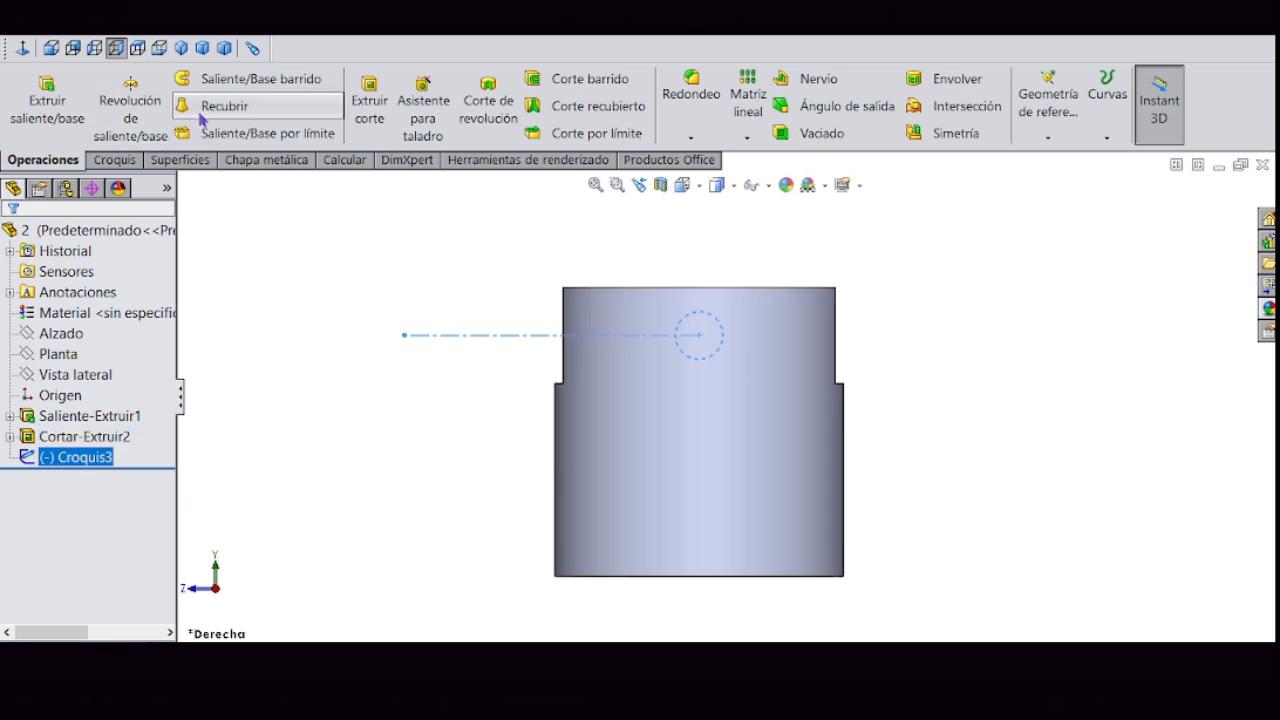
- Cut the circle through both walls beside the slot with a Plano medio extruded cut 7 cm deep
left_click(354, 114)
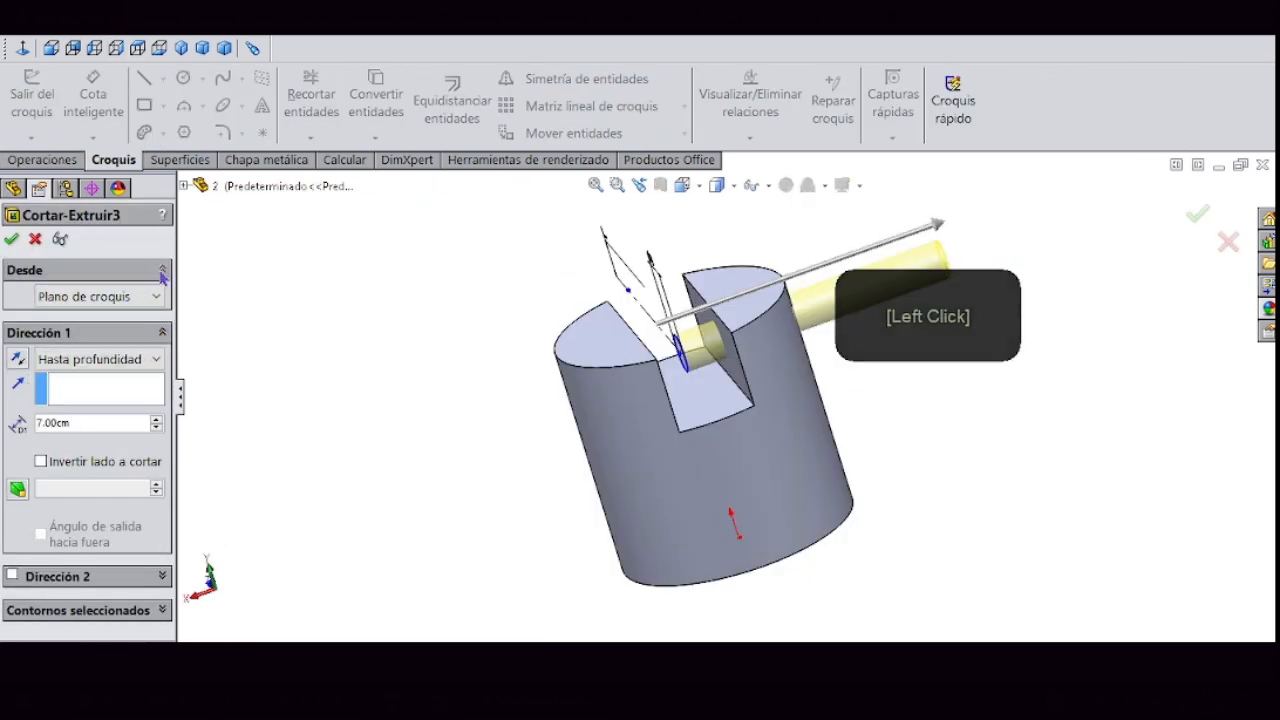
left_click(162, 270)
left_click(157, 335)
left_click(77, 476)
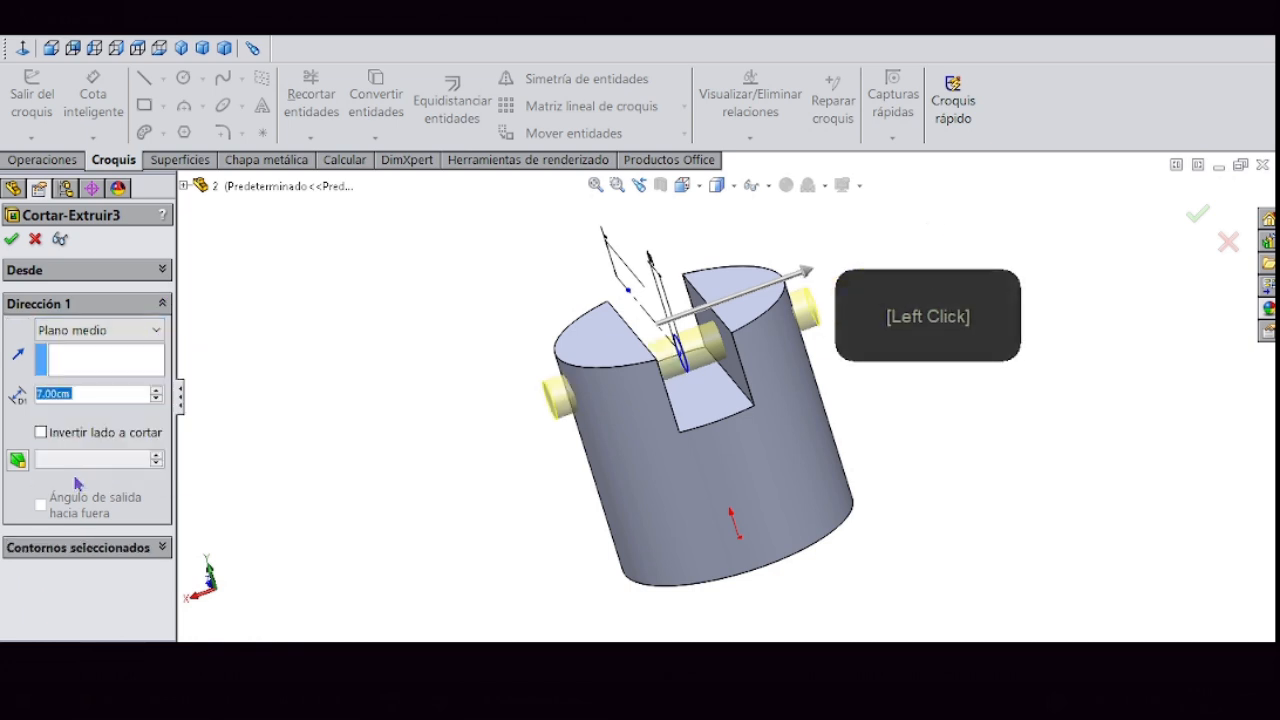
key("Return")
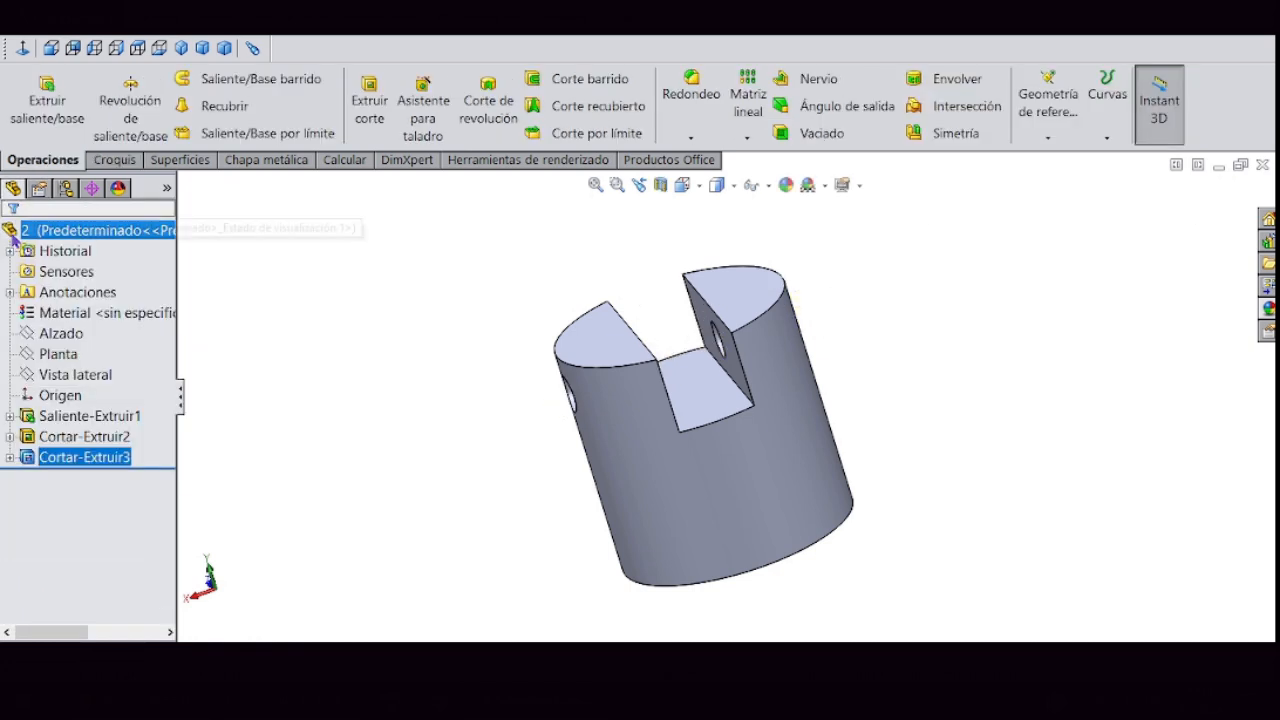
- Switch to part 1 and start a sketch on the flat side face of its raised central tab
middle_click_drag(449, 534, 363, 180)
left_click(150, 30)
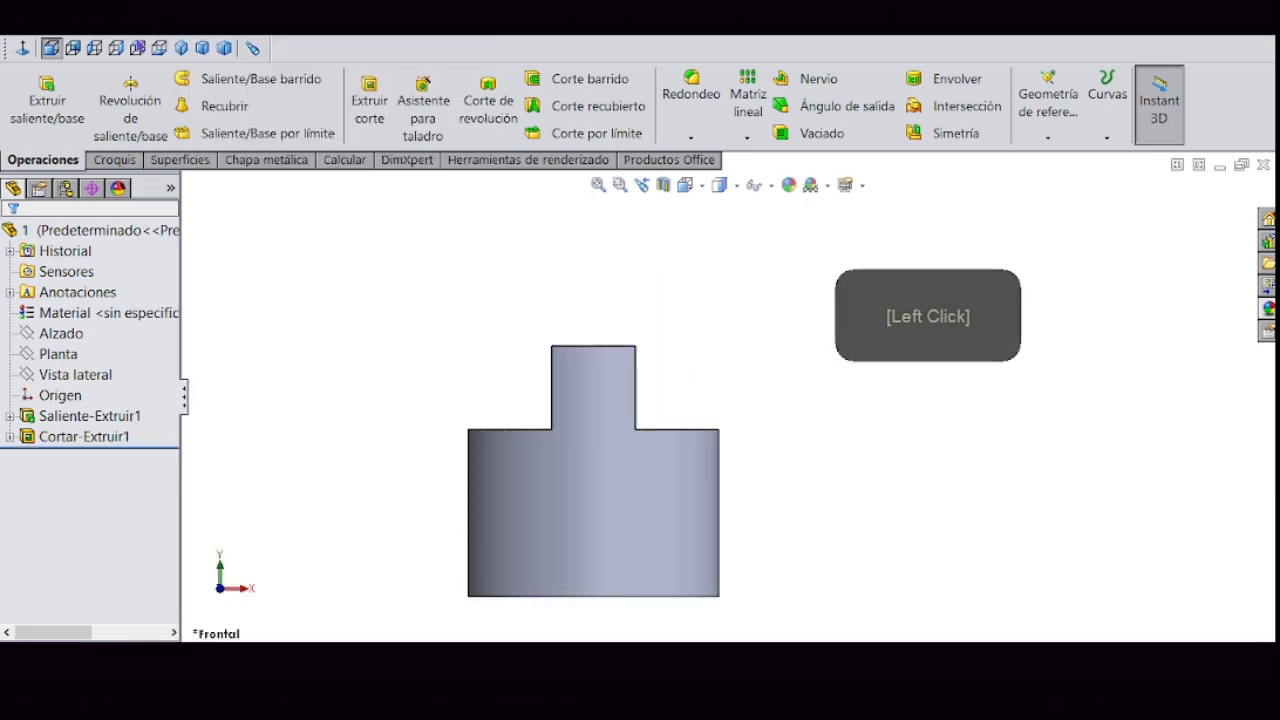
left_click(116, 48)
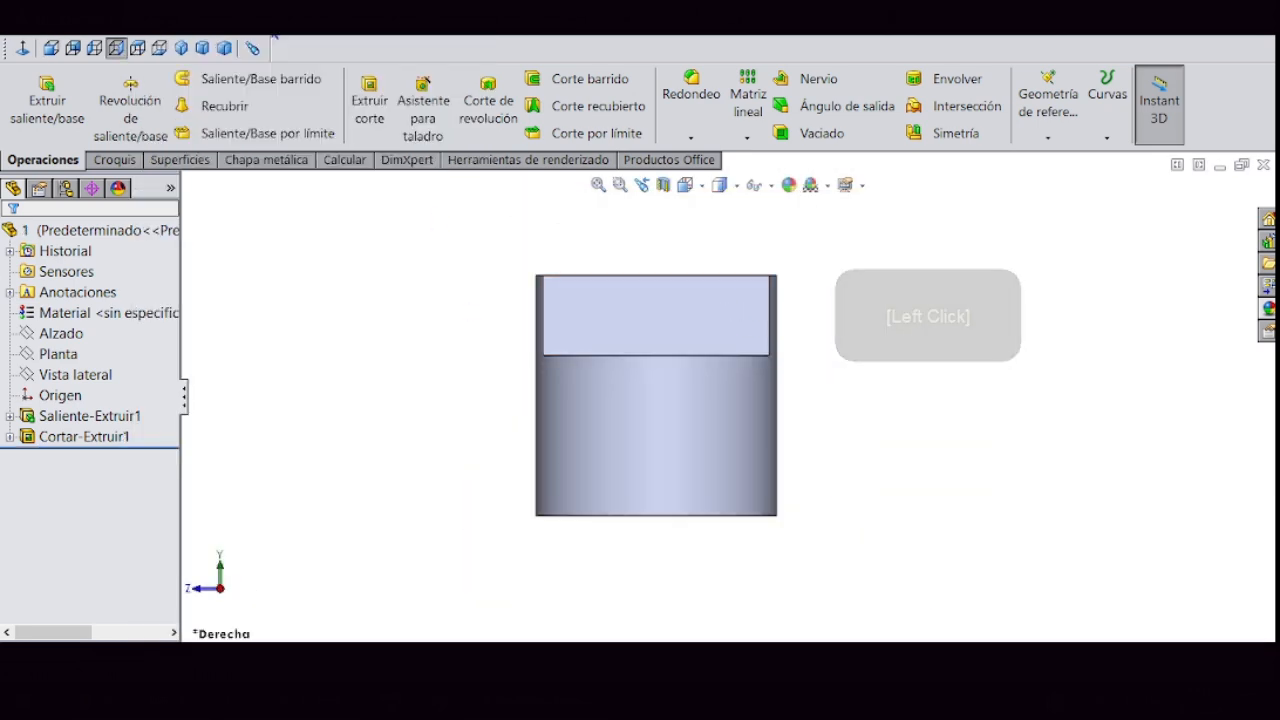
left_click(657, 323)
left_click(735, 265)
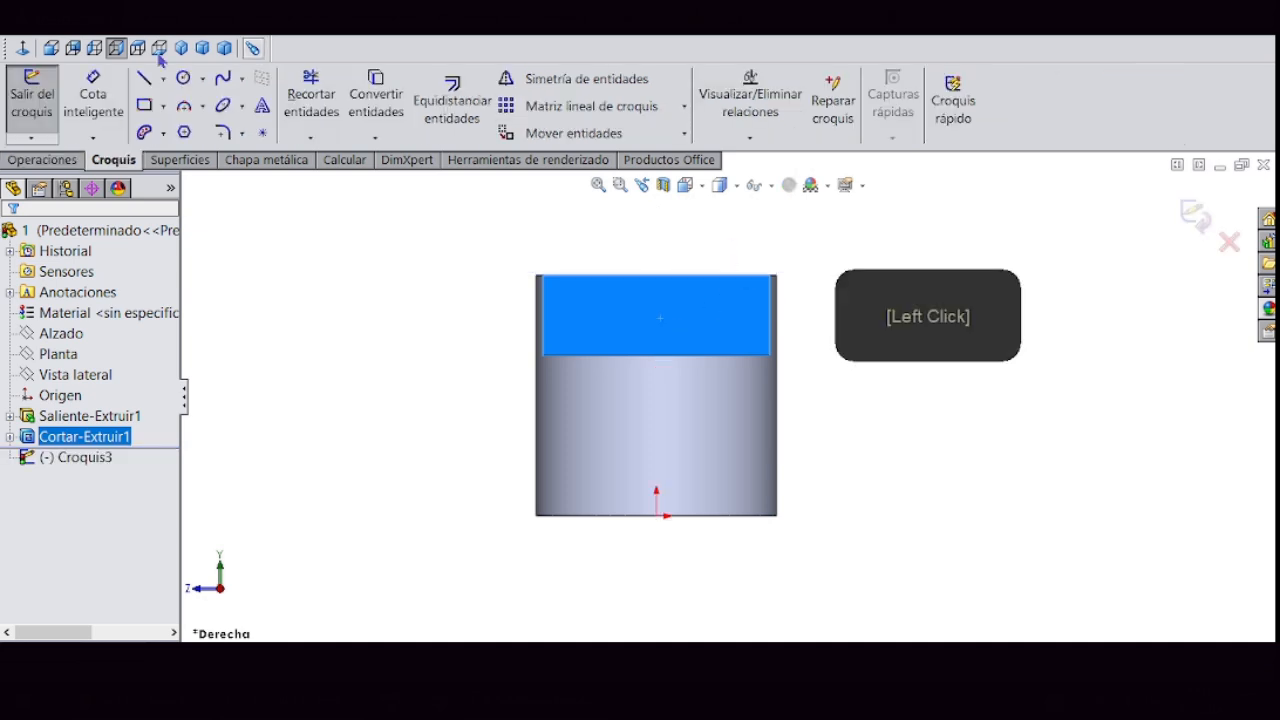
- Sketch a circle of about 0.51 cm radius on the tab's face, centered above the origin near the top edge
left_click(202, 78)
left_click(215, 103)
scroll(658, 285, "down", 1)
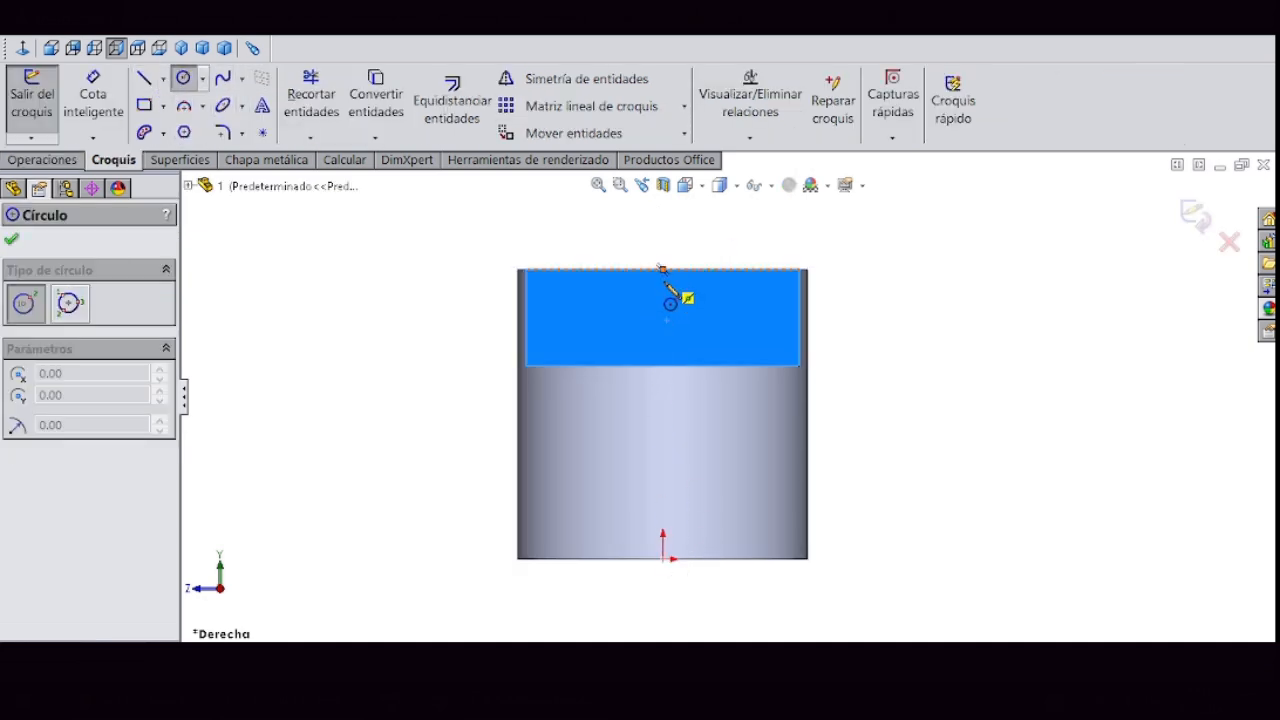
left_click(662, 307)
left_click(684, 297)
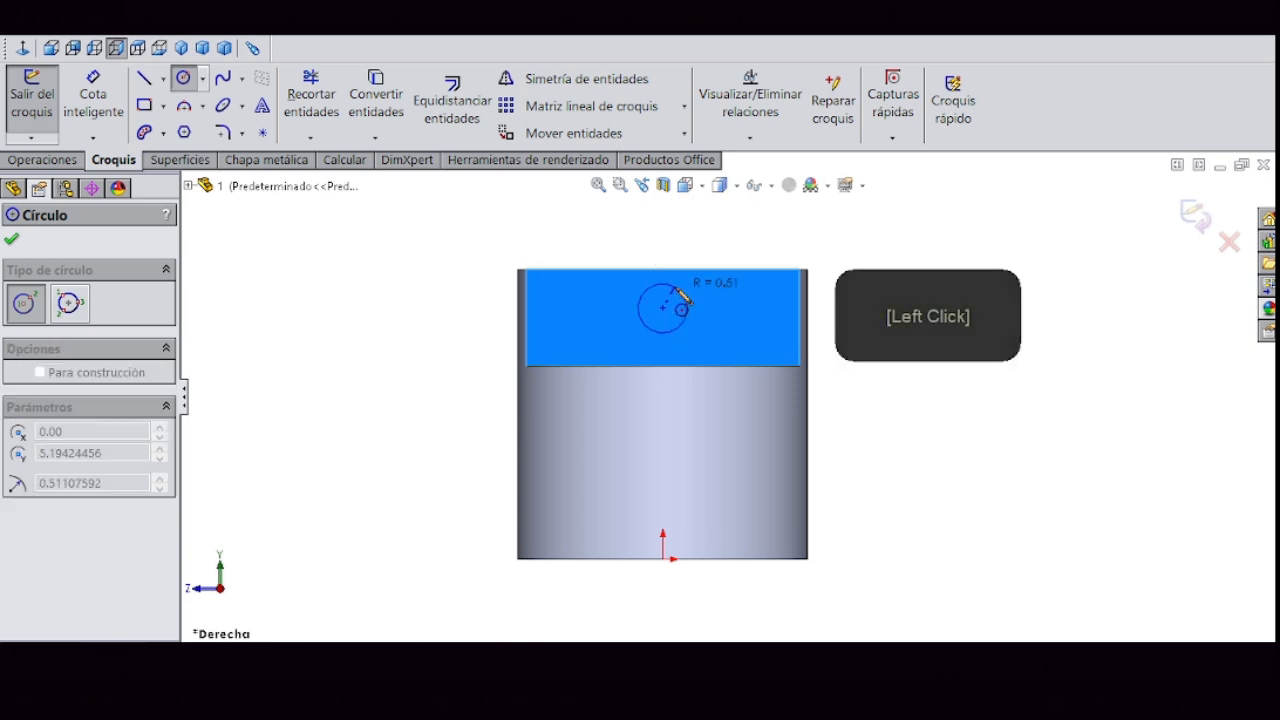
right_click(700, 306)
left_click(718, 133)
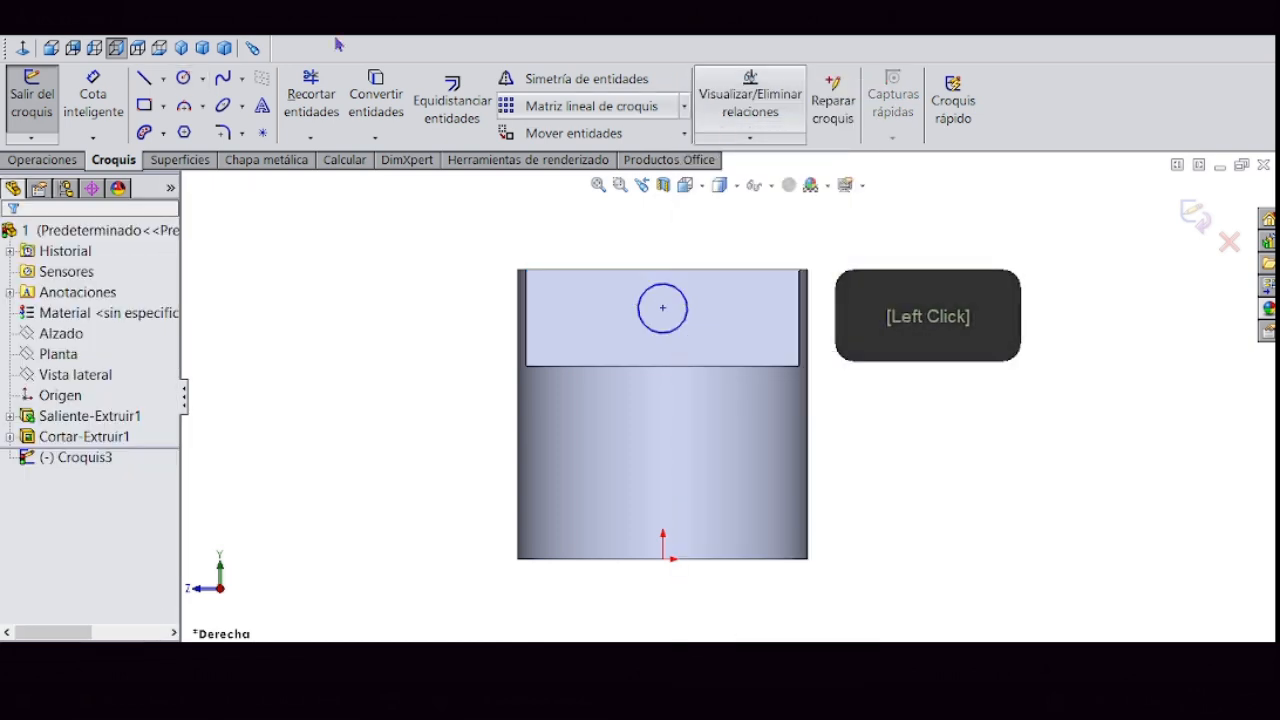
- Draw a horizontal construction line from the circle's center out past the +Z side of part 1
left_click(163, 78)
left_click(210, 128)
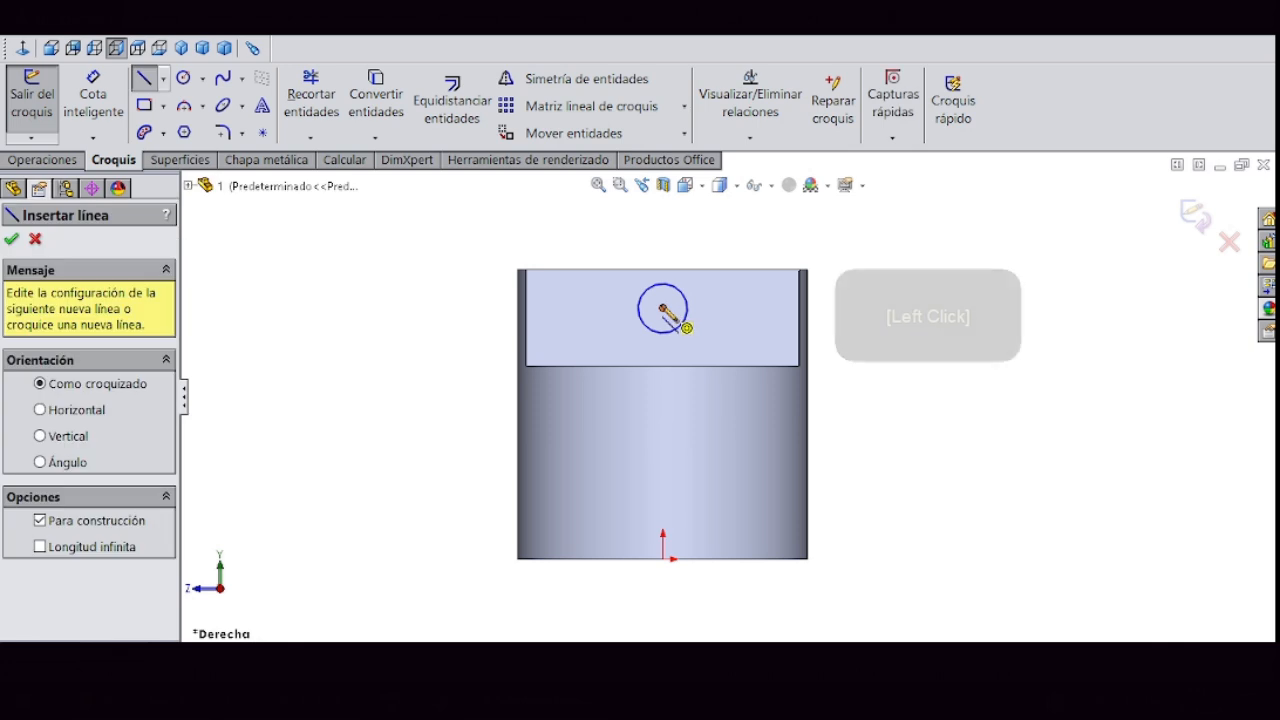
left_click(662, 307)
left_click(437, 309)
right_click(437, 310)
left_click(480, 118)
- Dimension the distance between the tab's top edge and the horizontal construction line to 1 cm
left_click(86, 113)
left_click(571, 278)
left_click(445, 305)
left_click(391, 270)
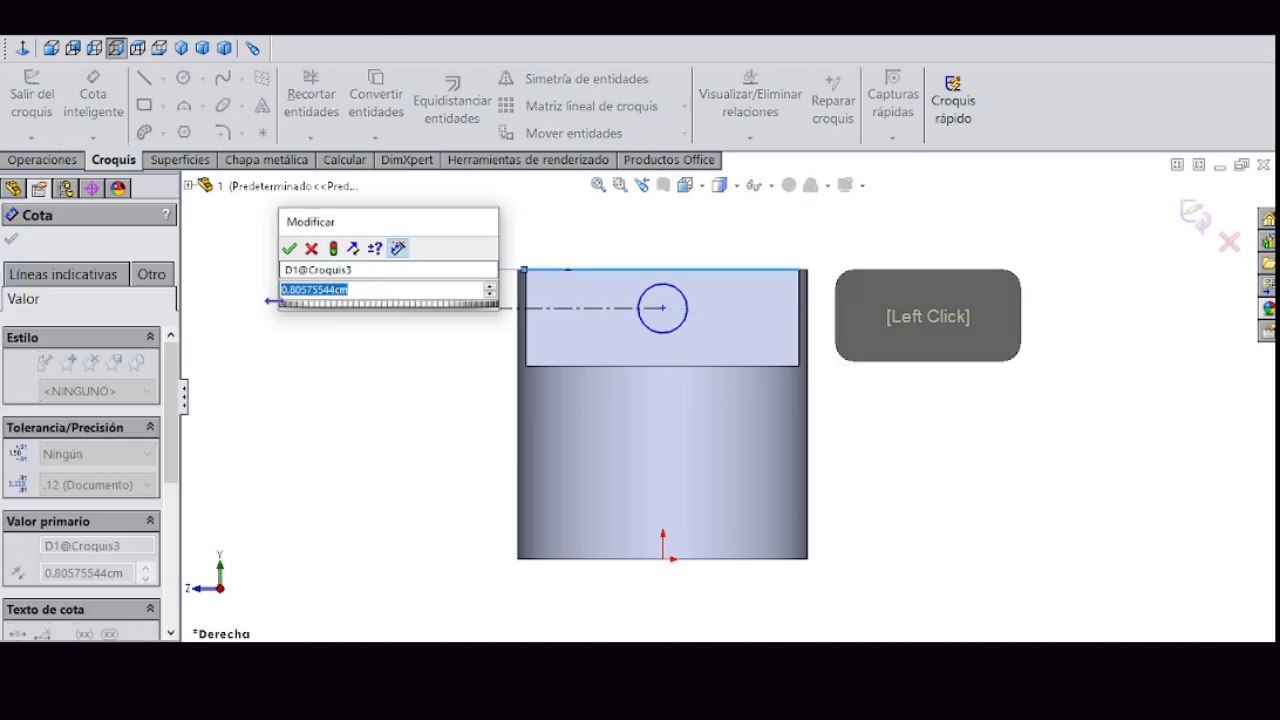
type("1")
left_click(289, 248)
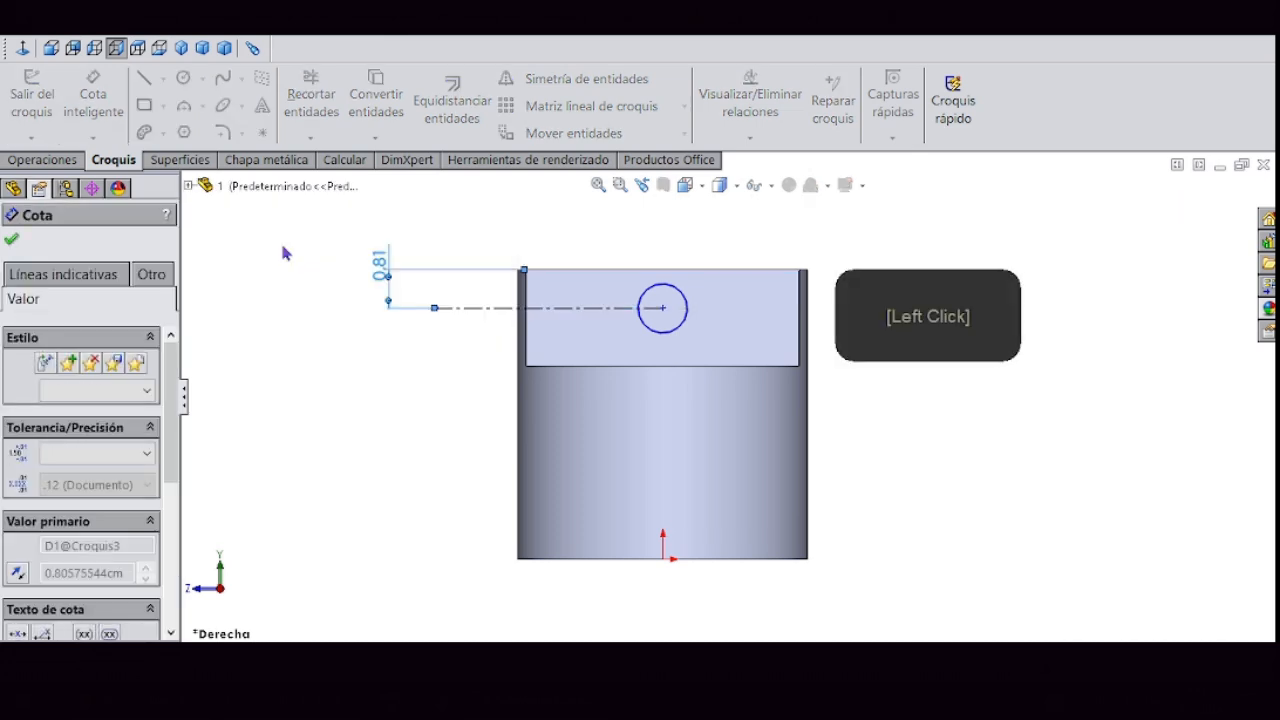
left_click(12, 243)
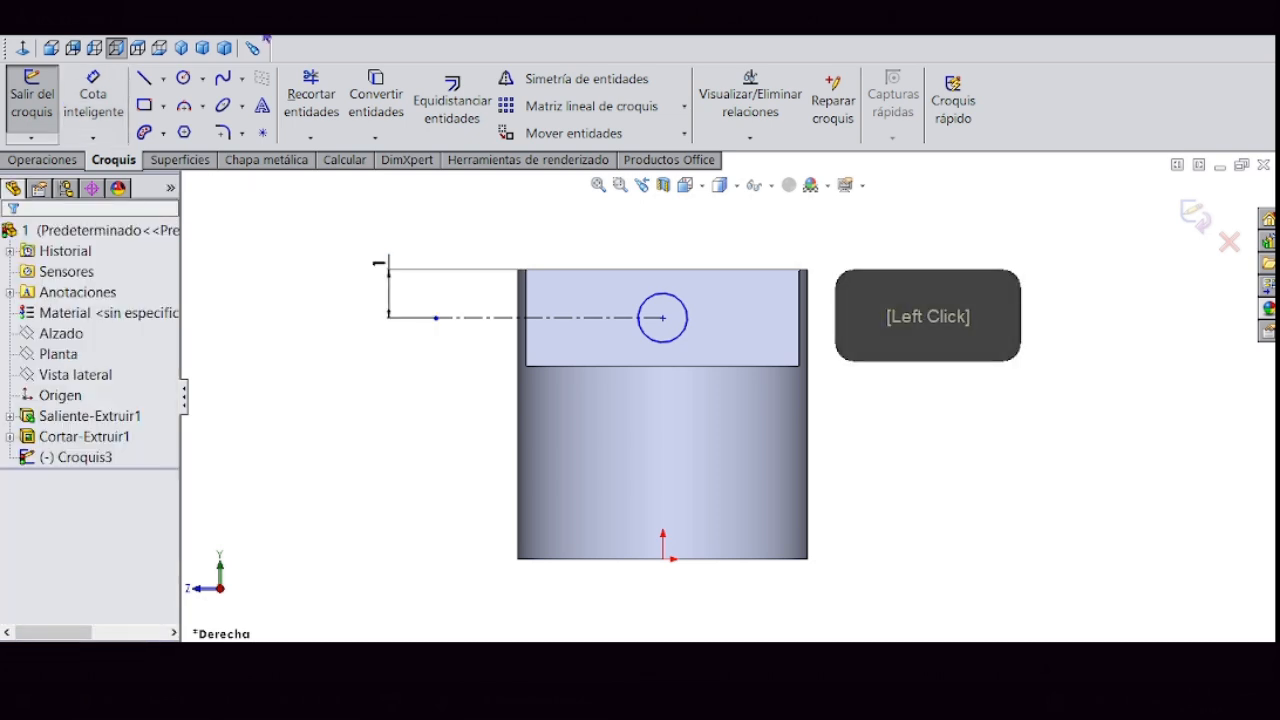
- Cut the circle into the tab with an extruded cut using Plano medio and a 1 cm depth
left_click(56, 161)
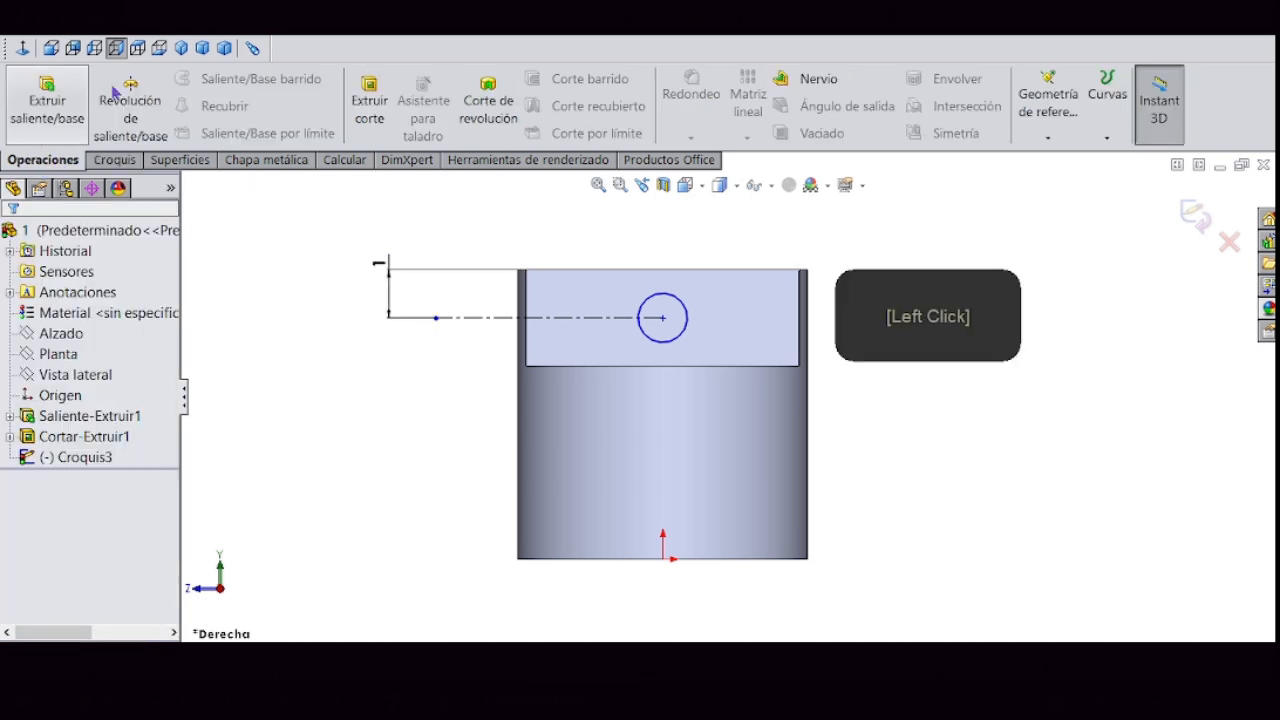
left_click(366, 114)
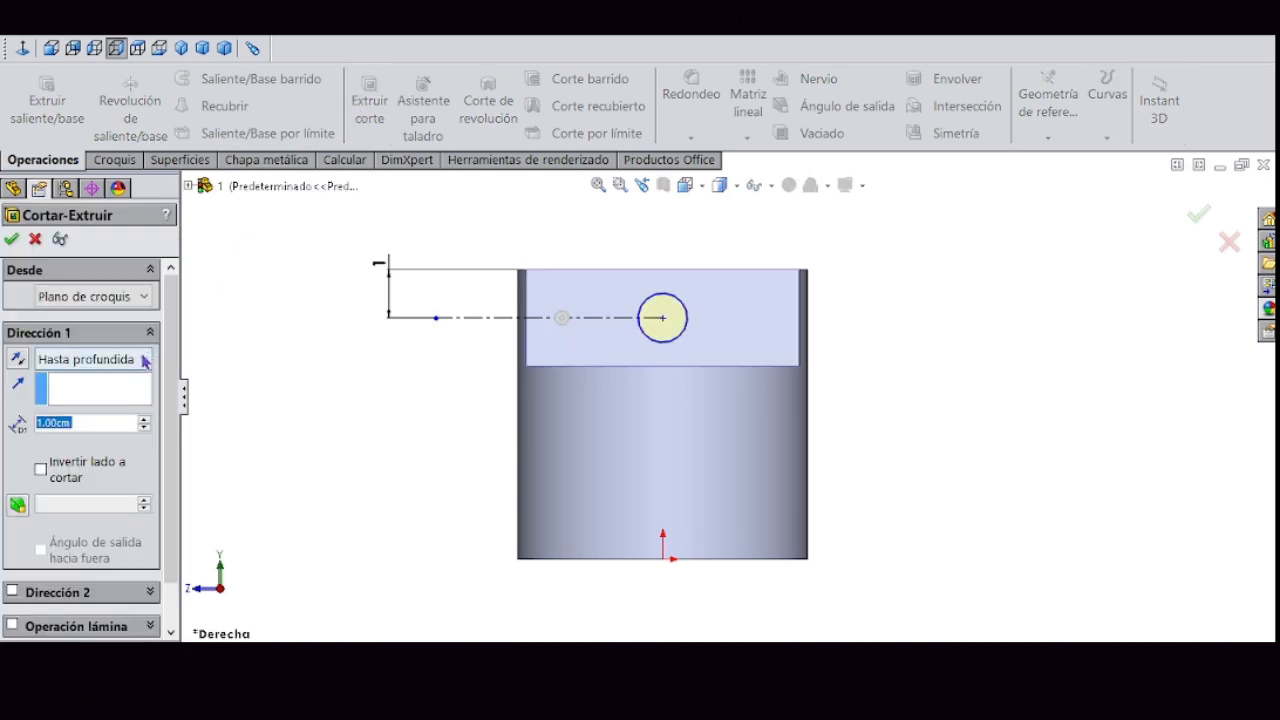
left_click(145, 360)
left_click(88, 509)
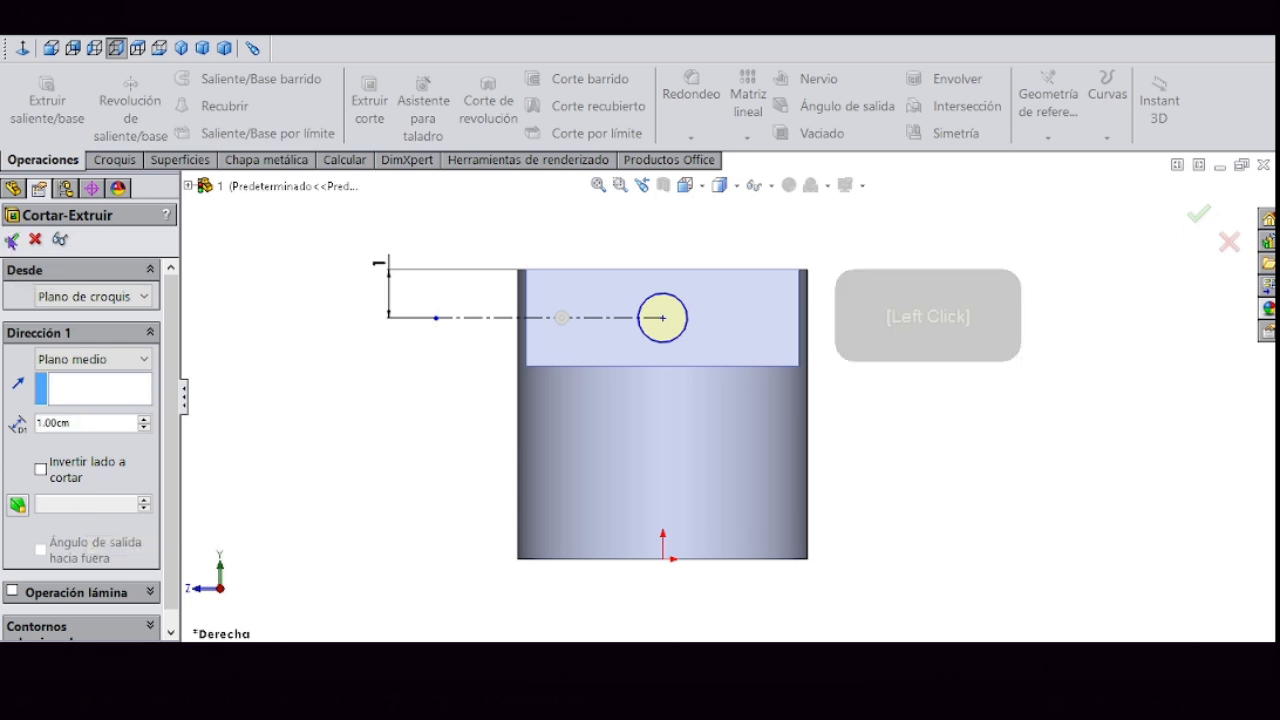
left_click(1198, 213)
mouse_move(629, 343)
middle_mouse_down()
mouse_move(757, 403)
mouse_move(746, 419)
mouse_move(854, 385)
middle_mouse_up()
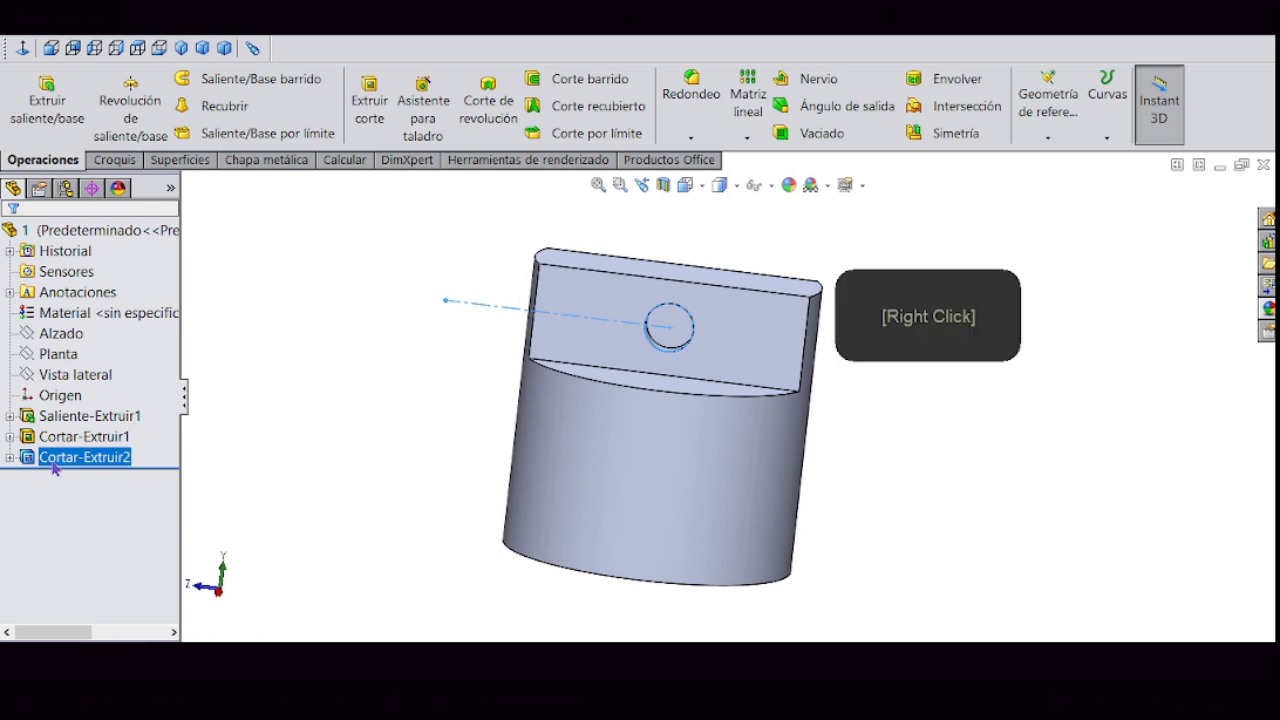
- Change the end condition of the tab's hole cut to Por todo
right_click(55, 466)
left_click(64, 286)
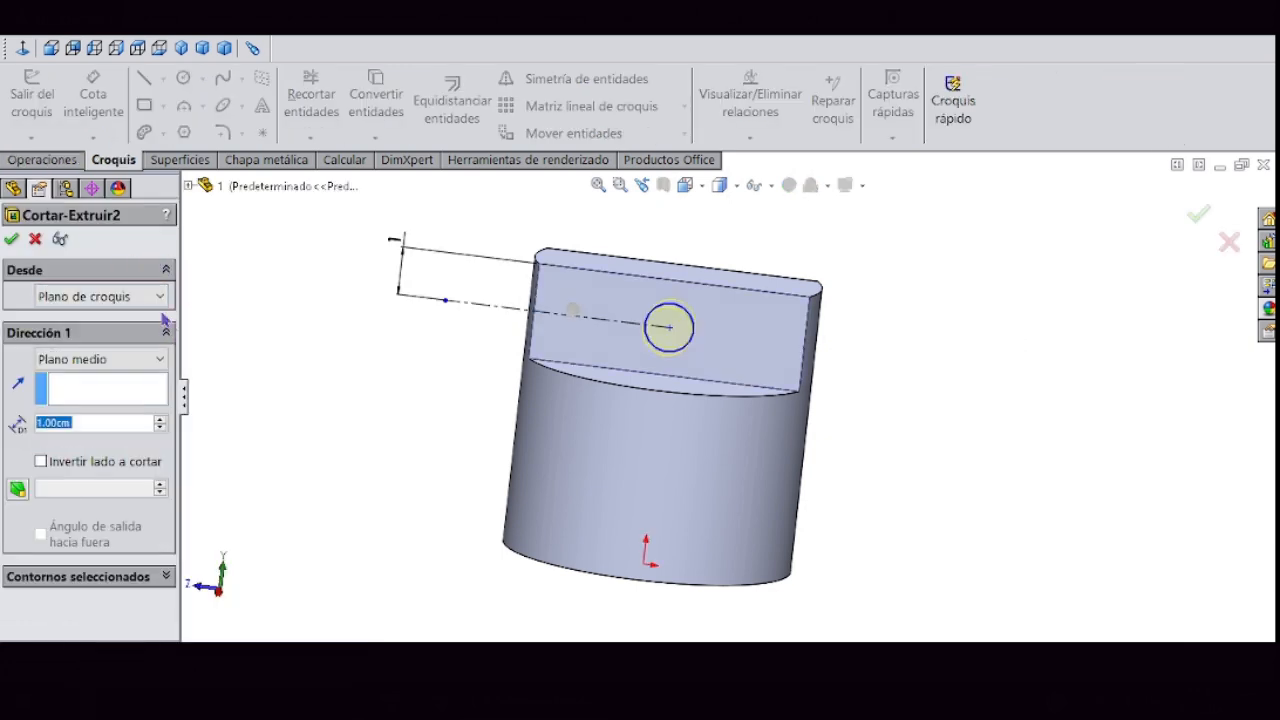
left_click(166, 270)
left_click(162, 331)
left_click(95, 367)
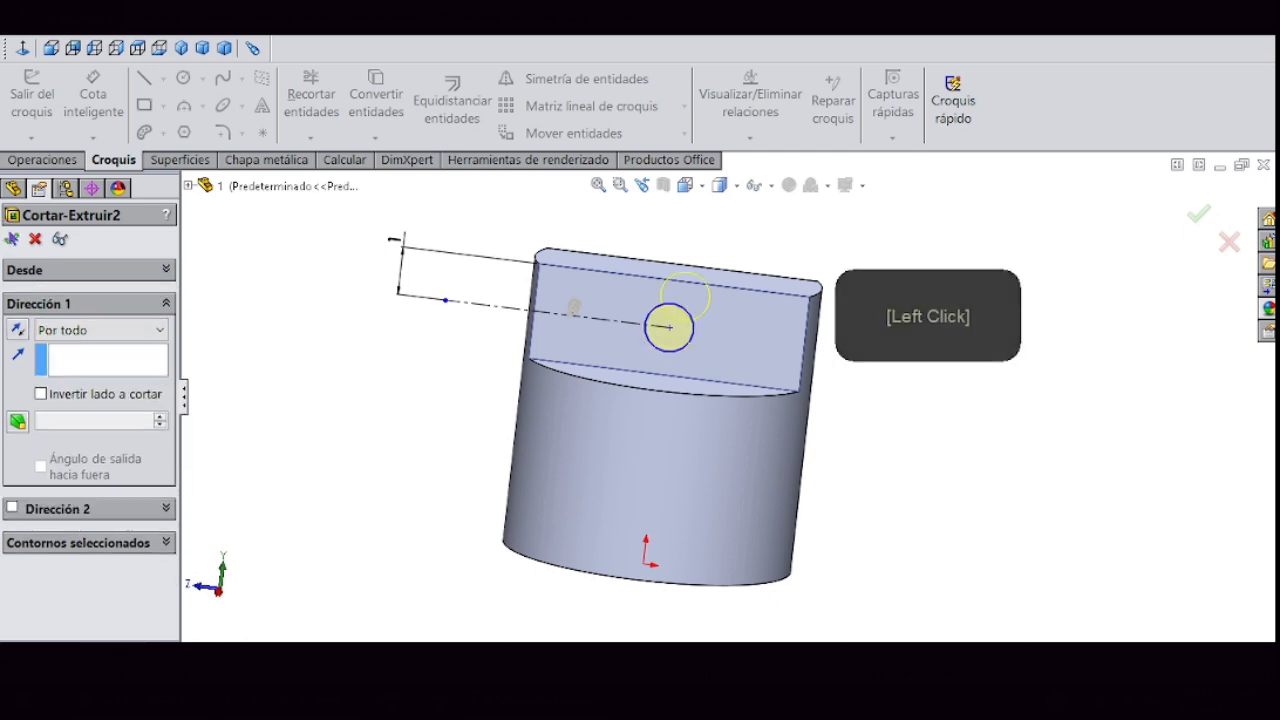
left_click(10, 237)
- On the Vista lateral plane, sketch a construction line across the cylinder body below the tab, extending past both sides
scroll(780, 430, "up", 4)
middle_click_drag(565, 375, 550, 335)
left_click(95, 376)
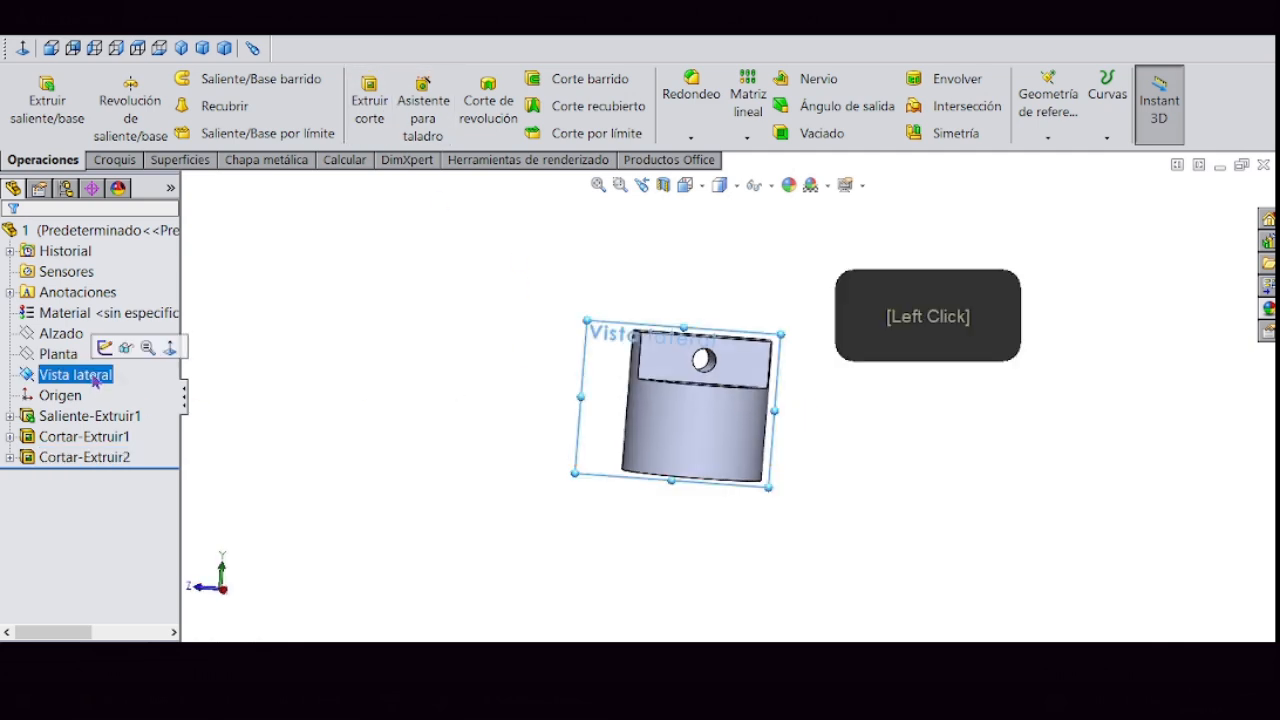
left_click(105, 347)
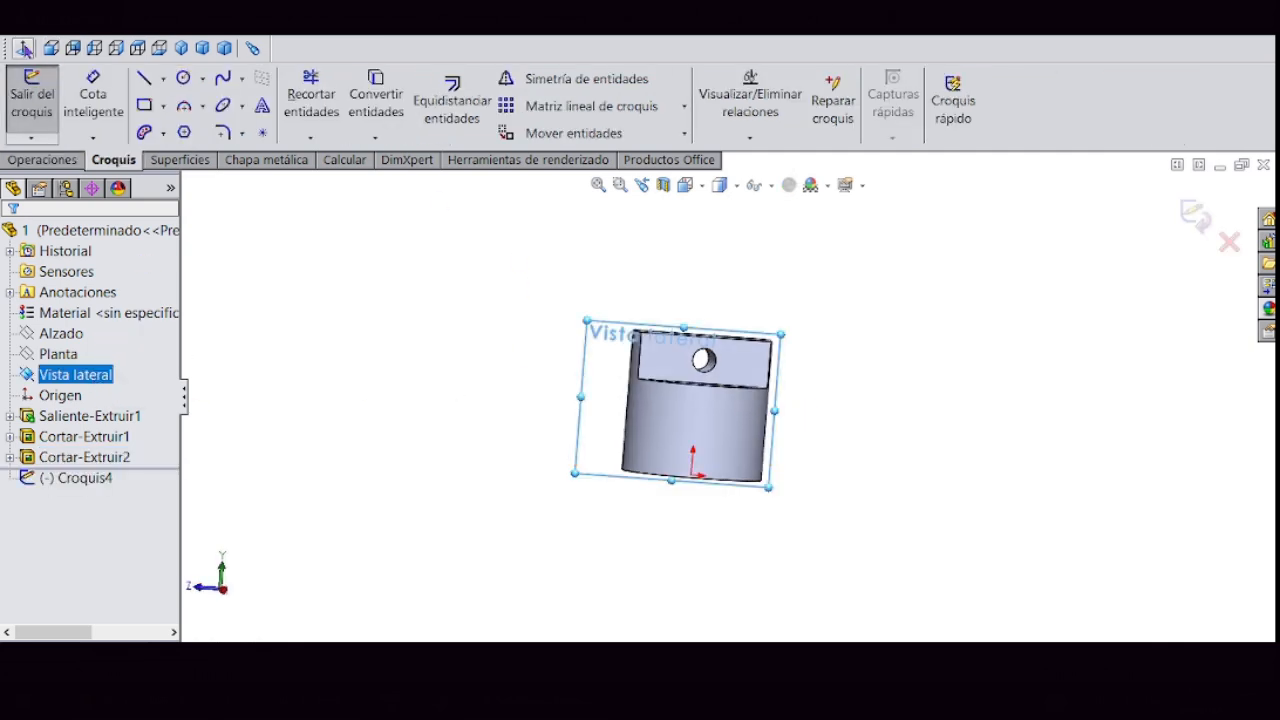
scroll(945, 500, "up", 1)
left_click(163, 80)
left_click(174, 126)
left_click(440, 428)
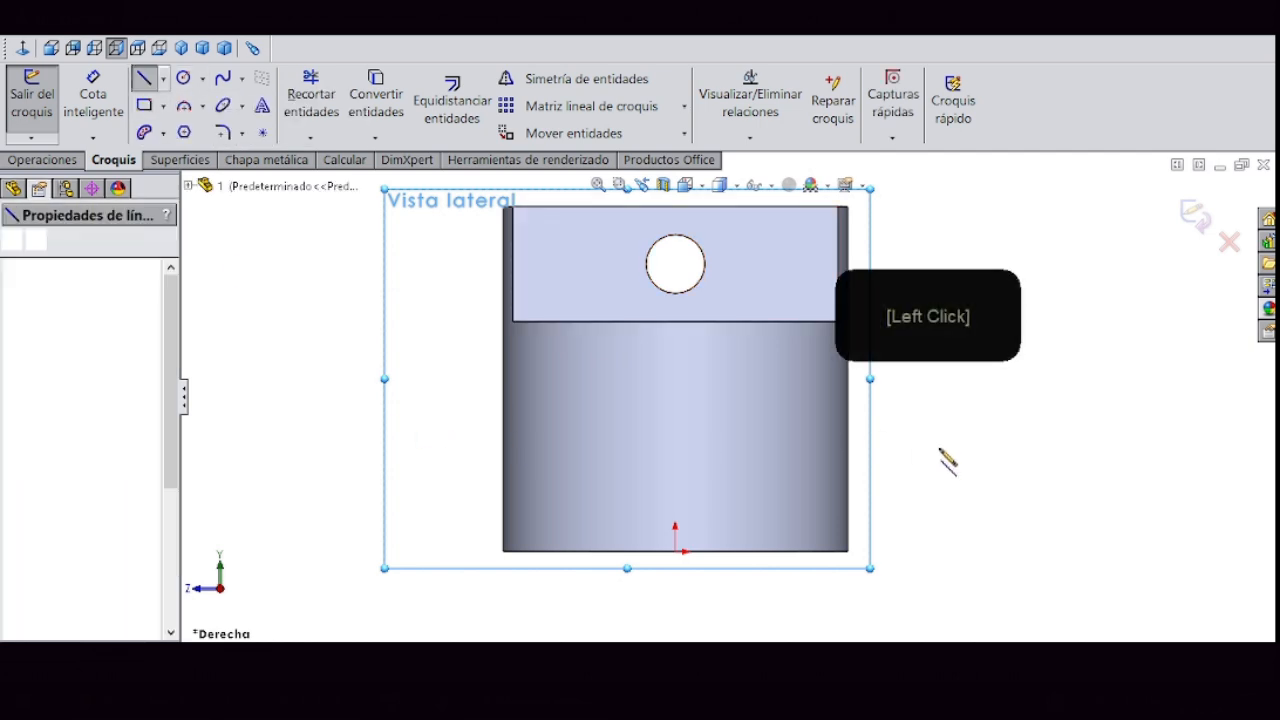
left_click(952, 449)
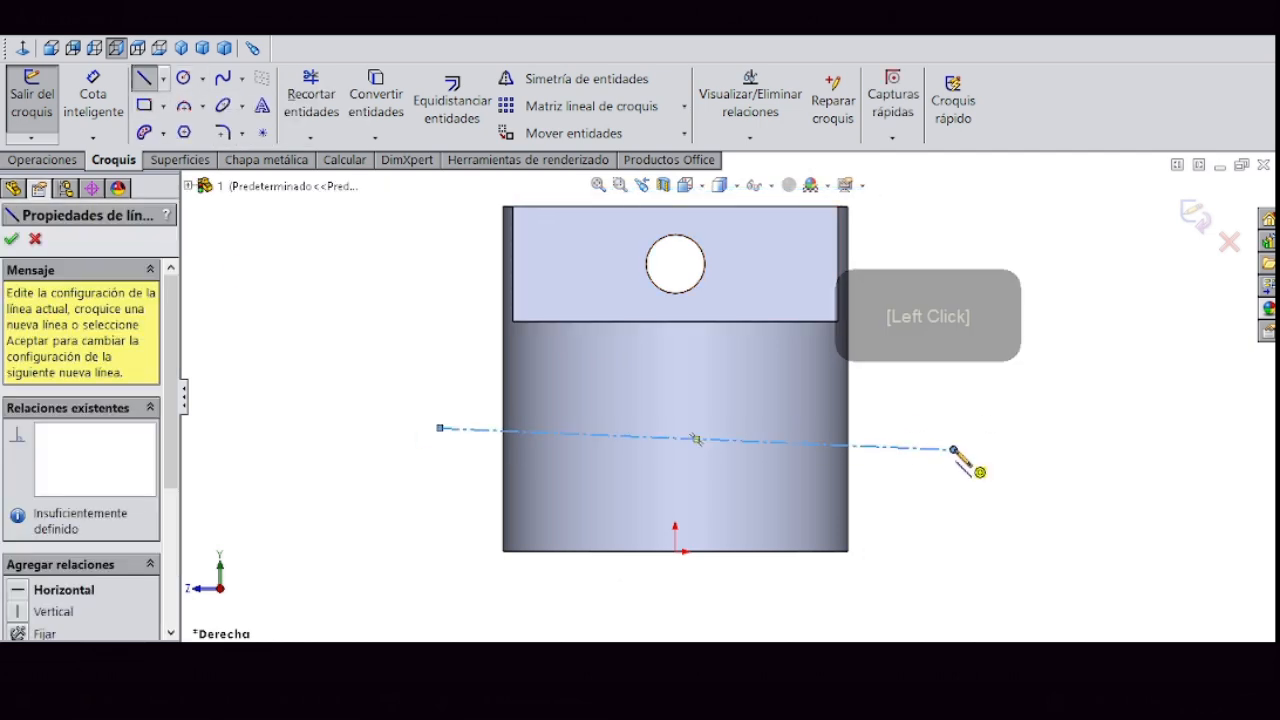
right_click(953, 449)
left_click(1057, 80)
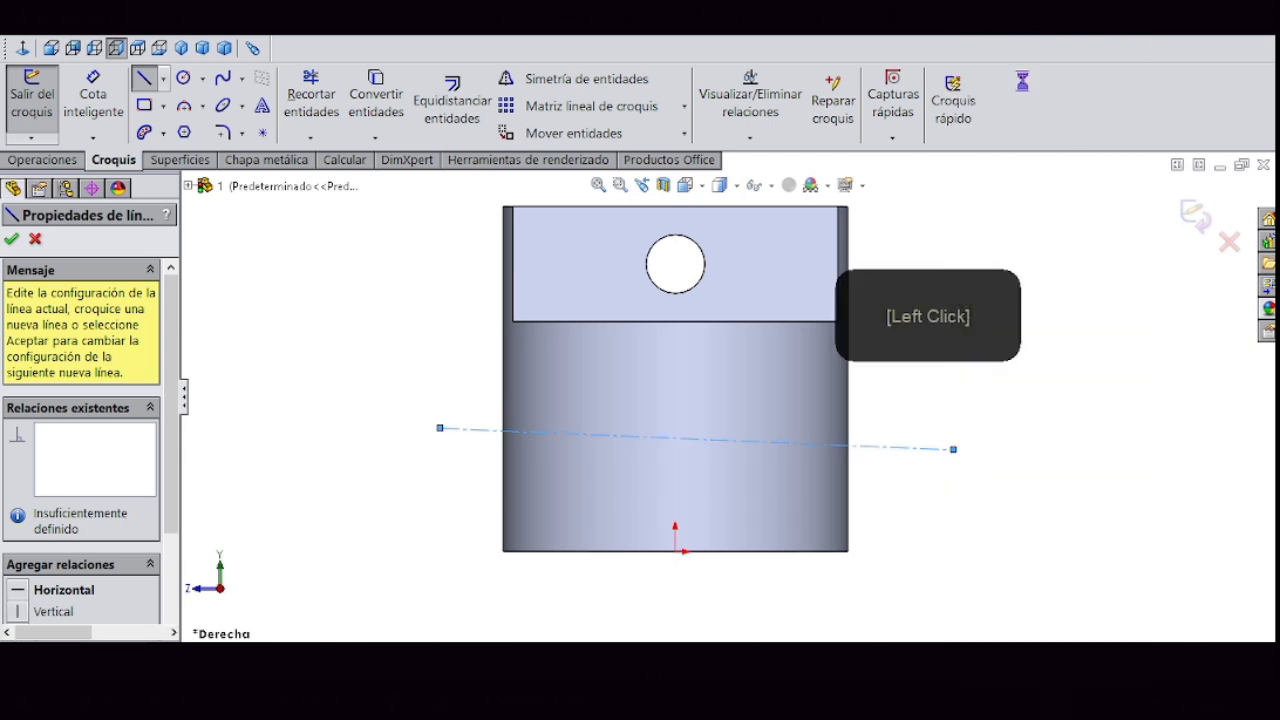
- Add a Horizontal relation to the construction line crossing the cylinder body
left_click(796, 440)
left_click(13, 458)
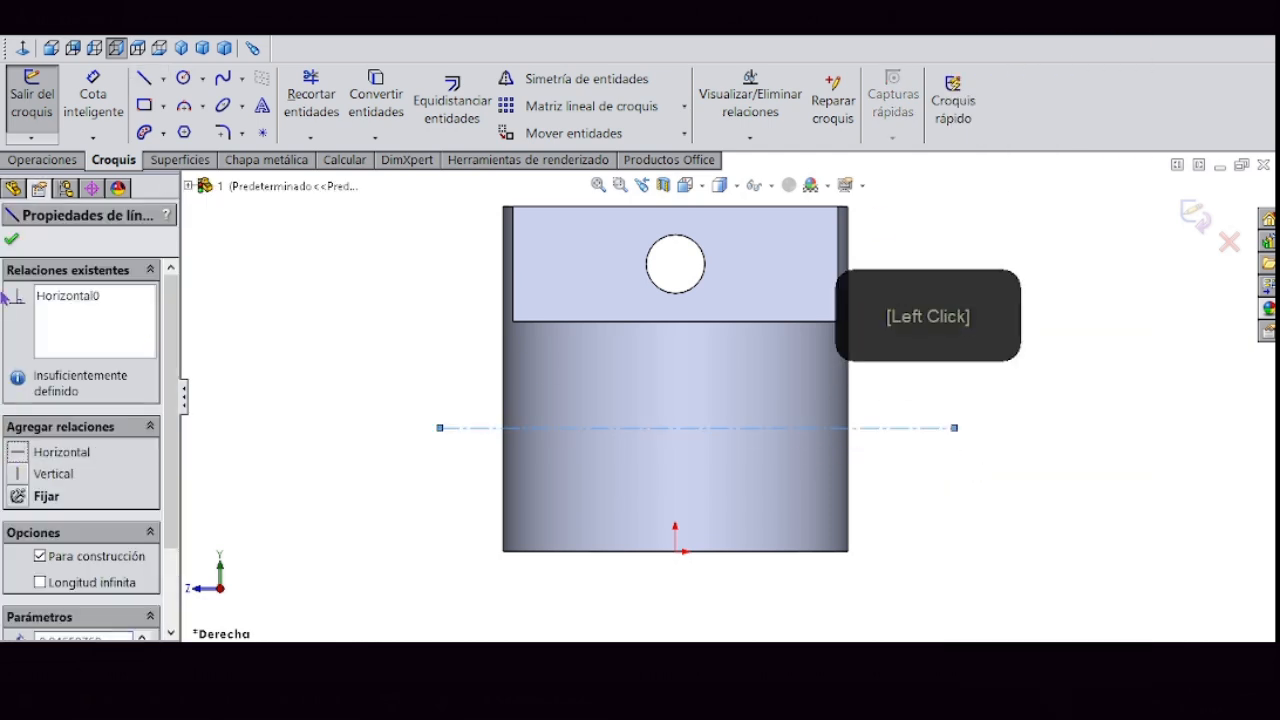
left_click(11, 239)
- Offset the horizontal construction line by 0.01 cm in both directions with dimensions added
left_click(452, 102)
left_click(586, 437)
left_click(586, 437)
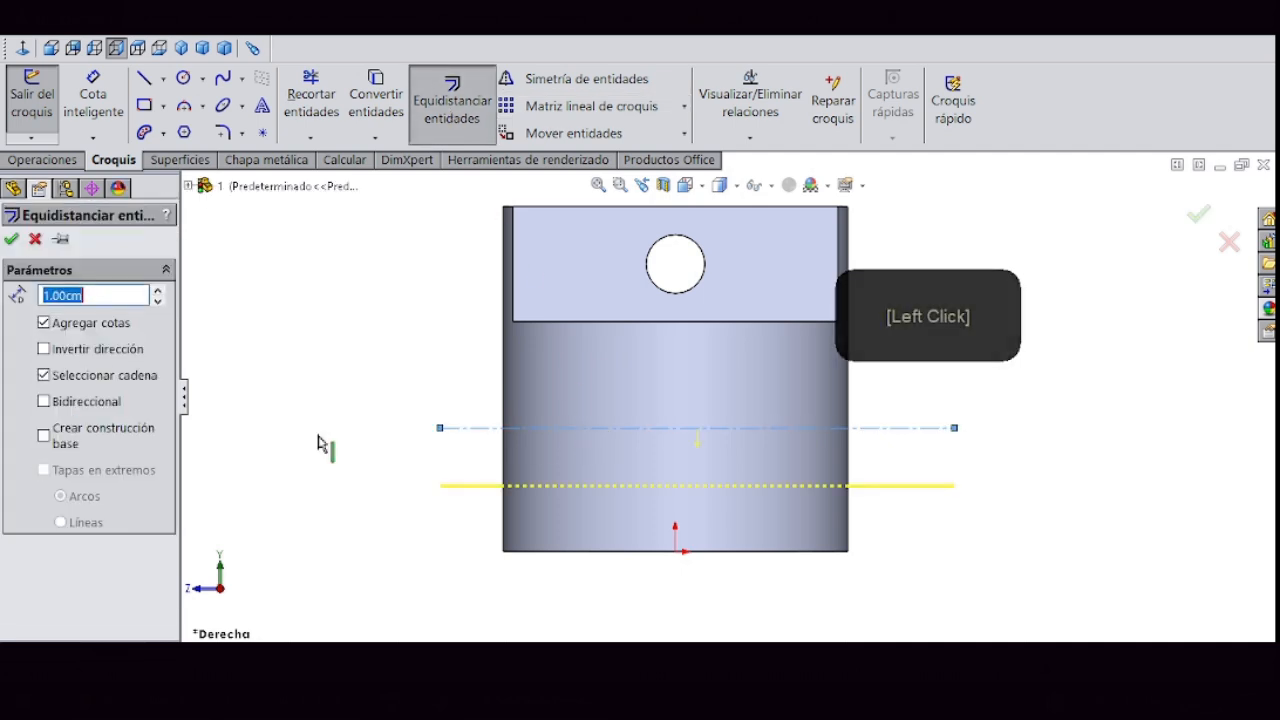
type("0")
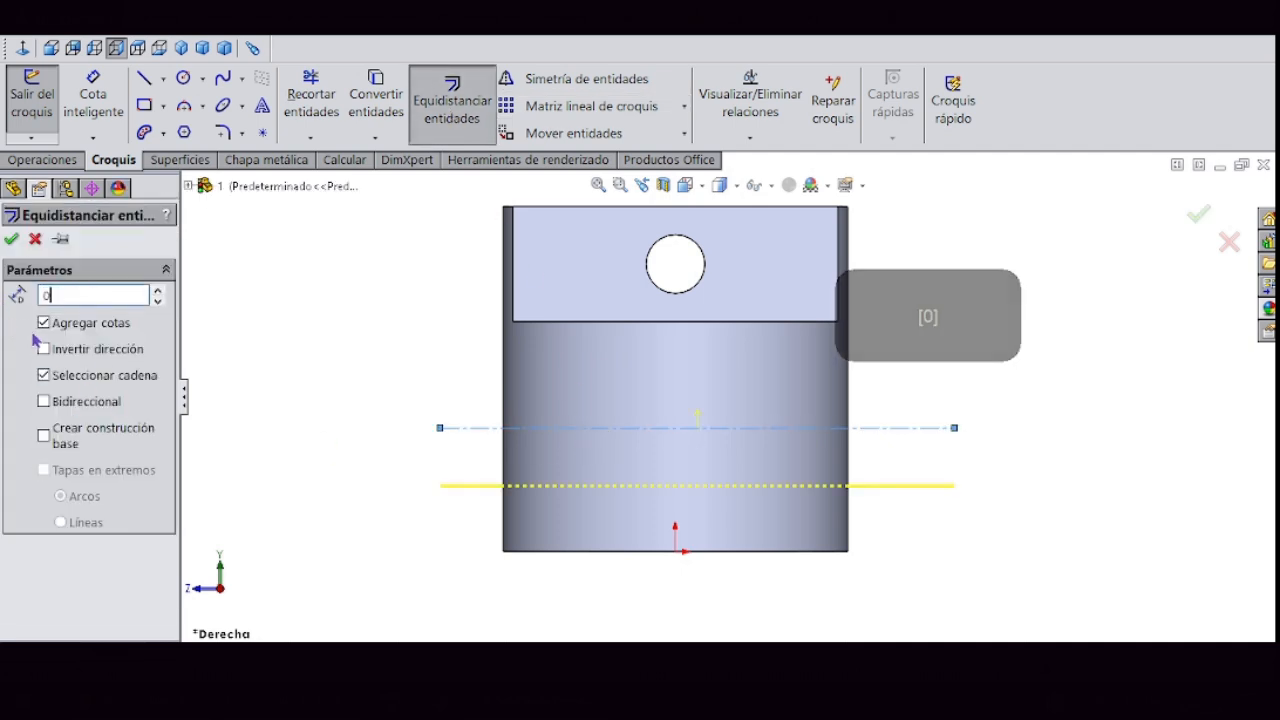
type(".01")
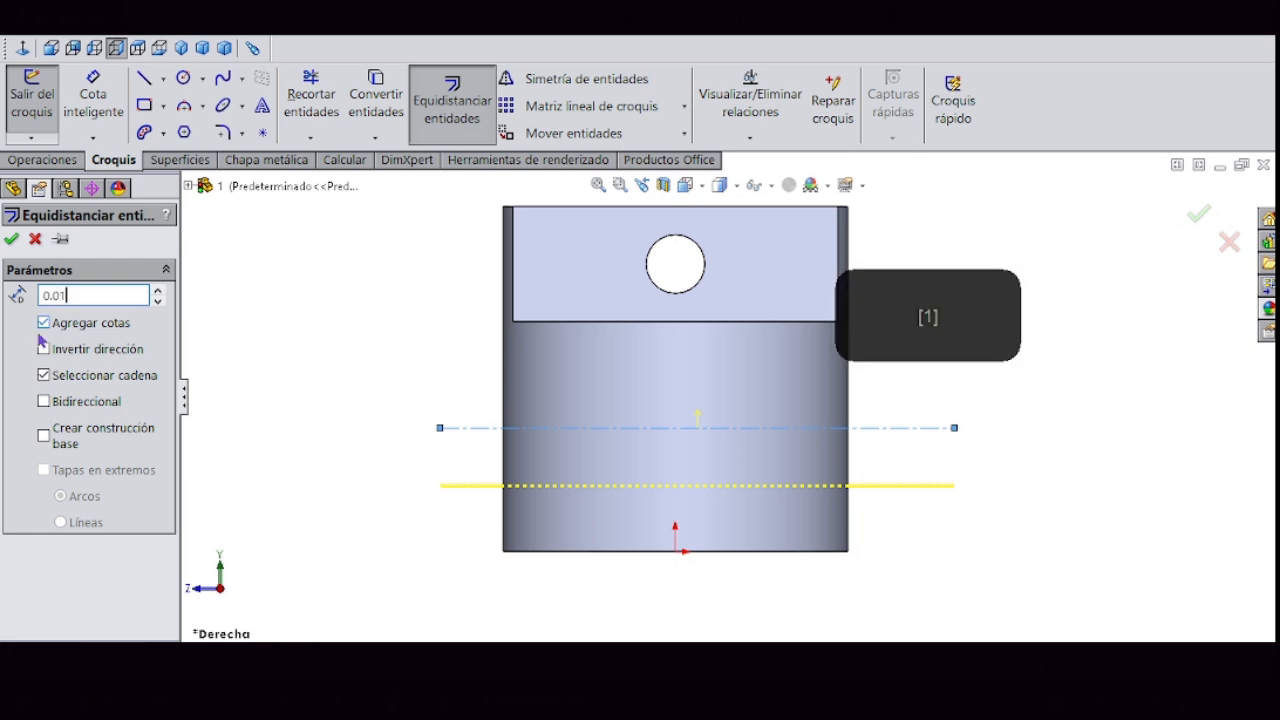
left_click(43, 401)
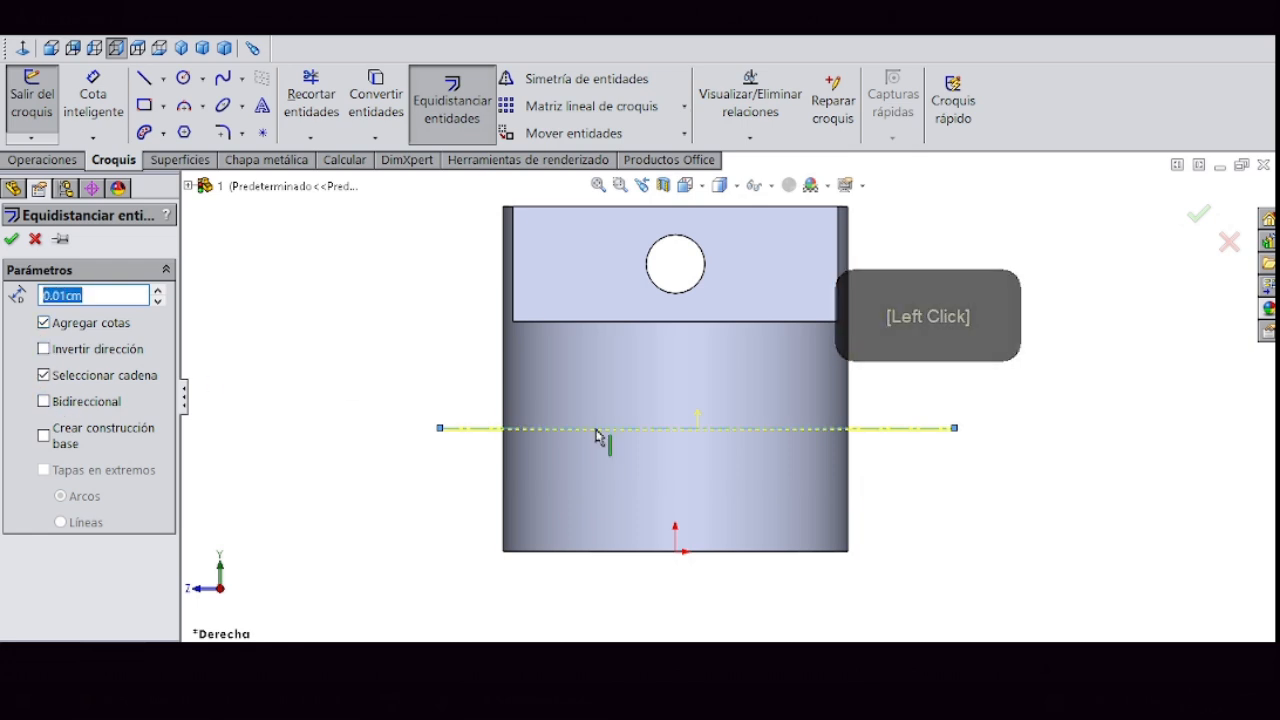
left_click(43, 401)
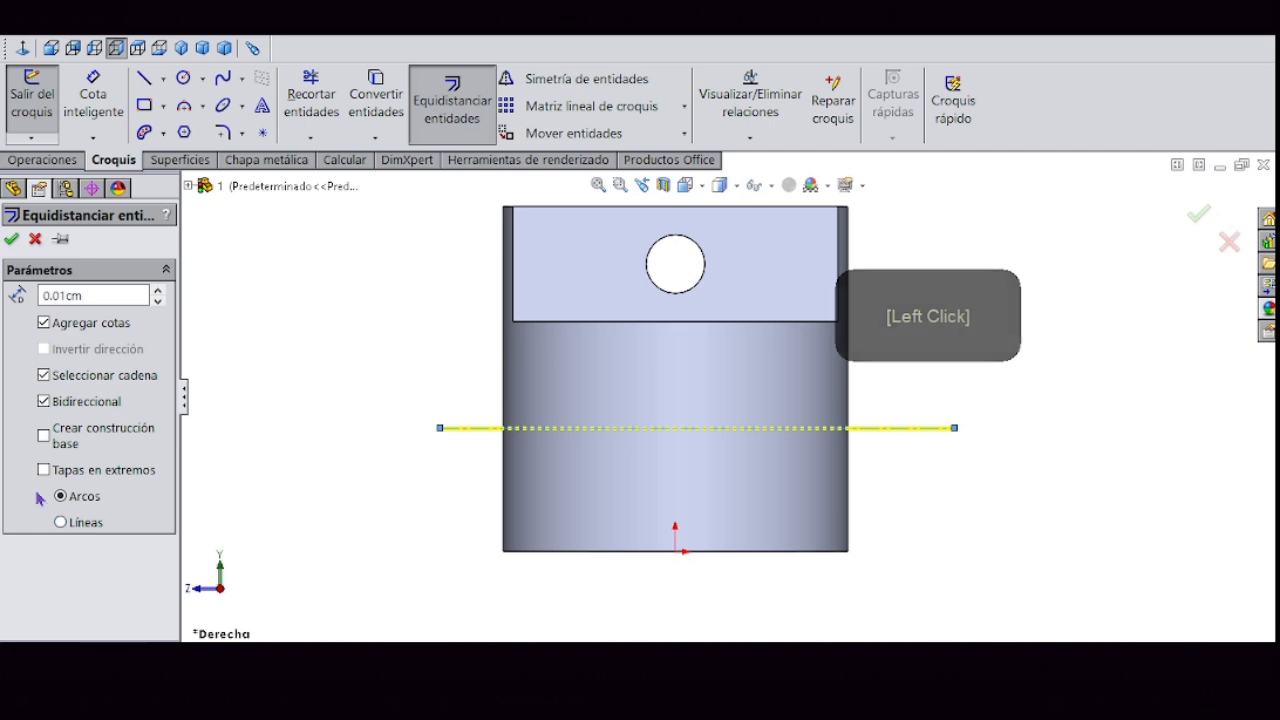
left_click(11, 241)
- Cut-extrude the thin offset sketch across the cylinder body with a Plano medio depth of 7 cm, keeping all resulting solids
left_click(33, 100)
left_click(366, 108)
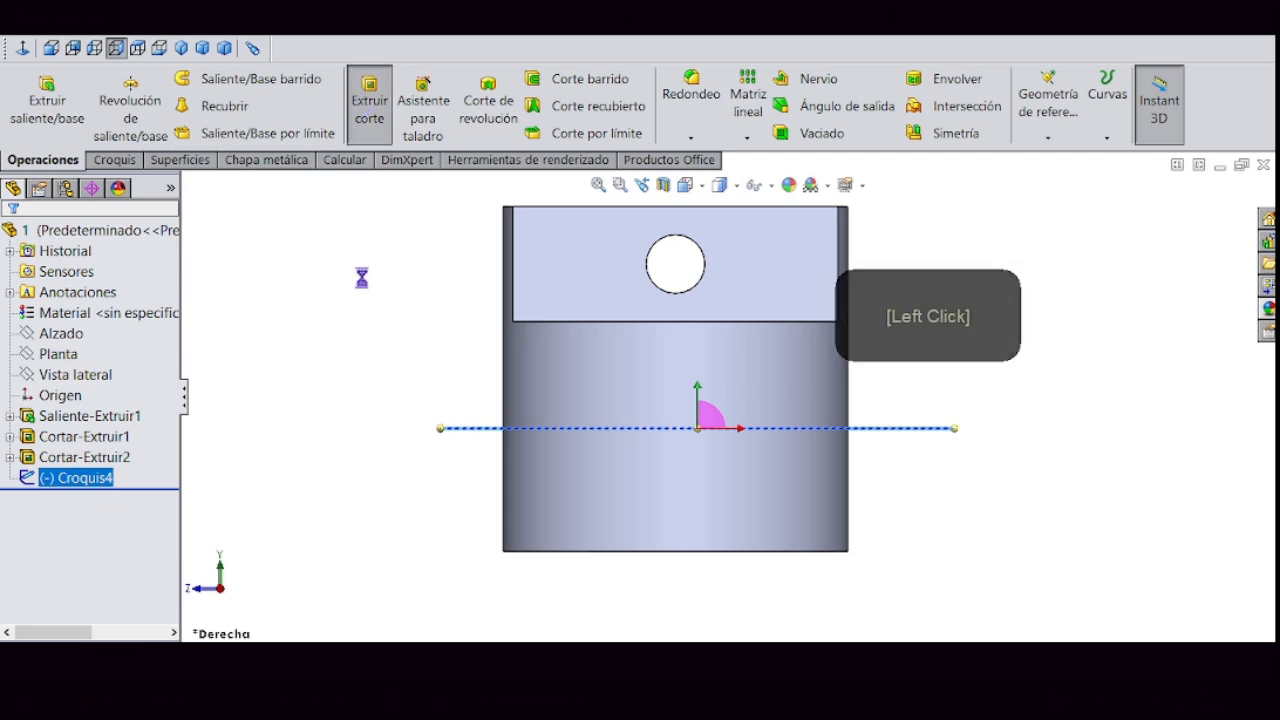
left_click(144, 359)
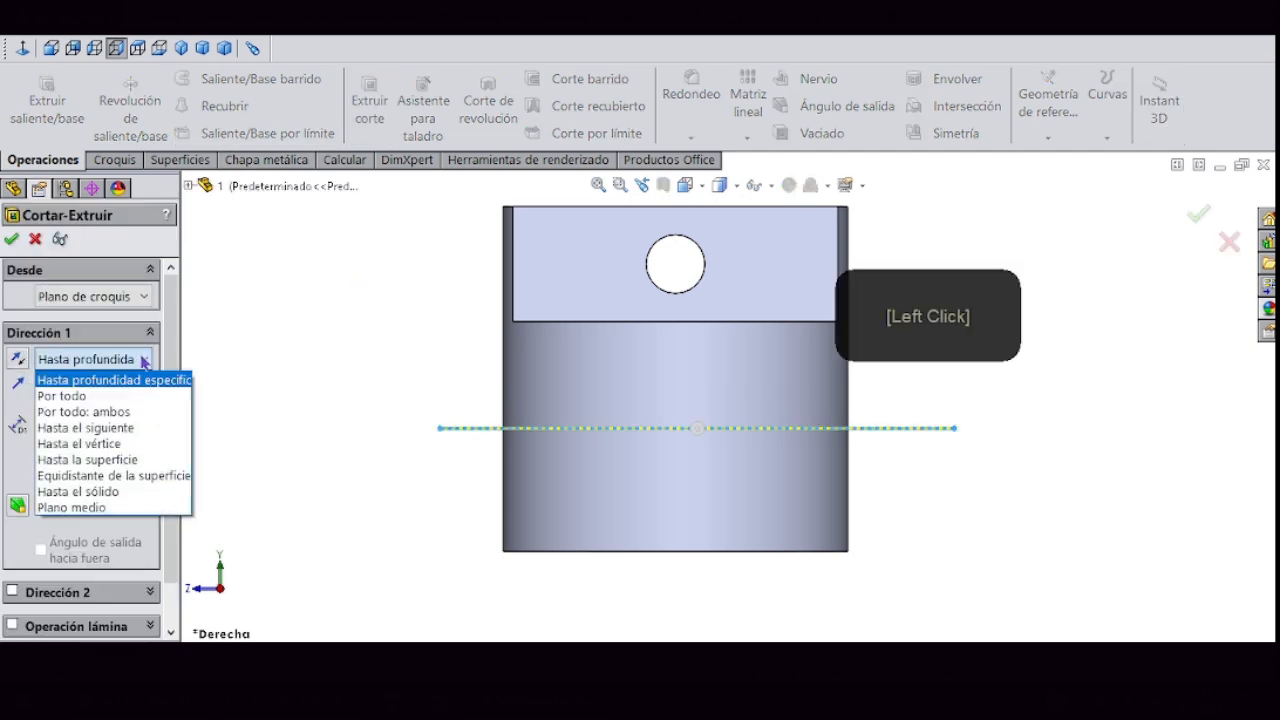
left_click(96, 509)
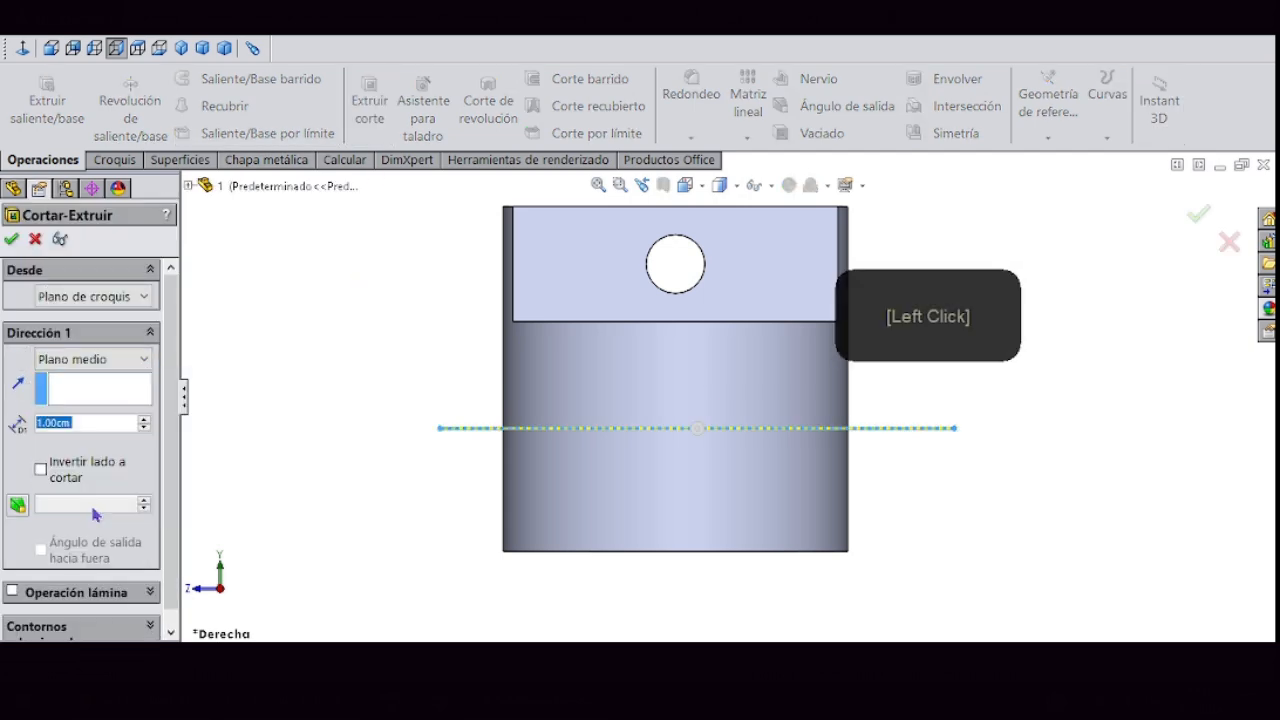
left_click(90, 418)
type("7")
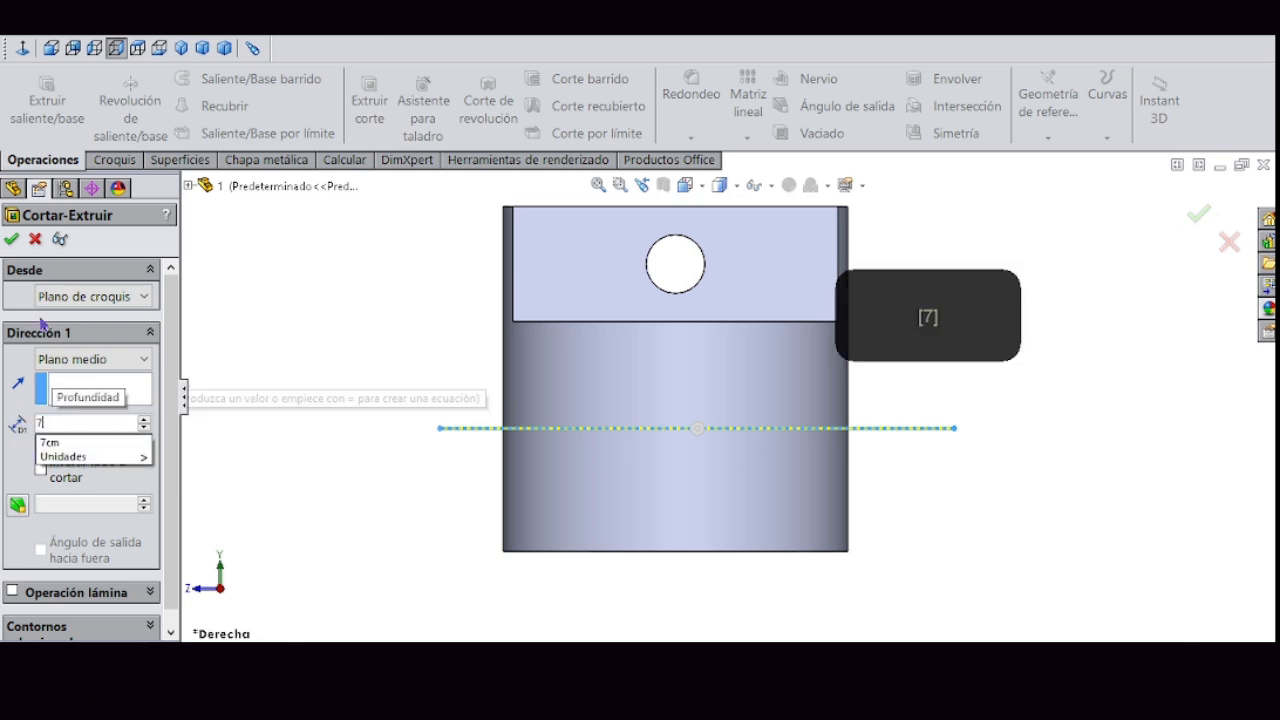
left_click(13, 241)
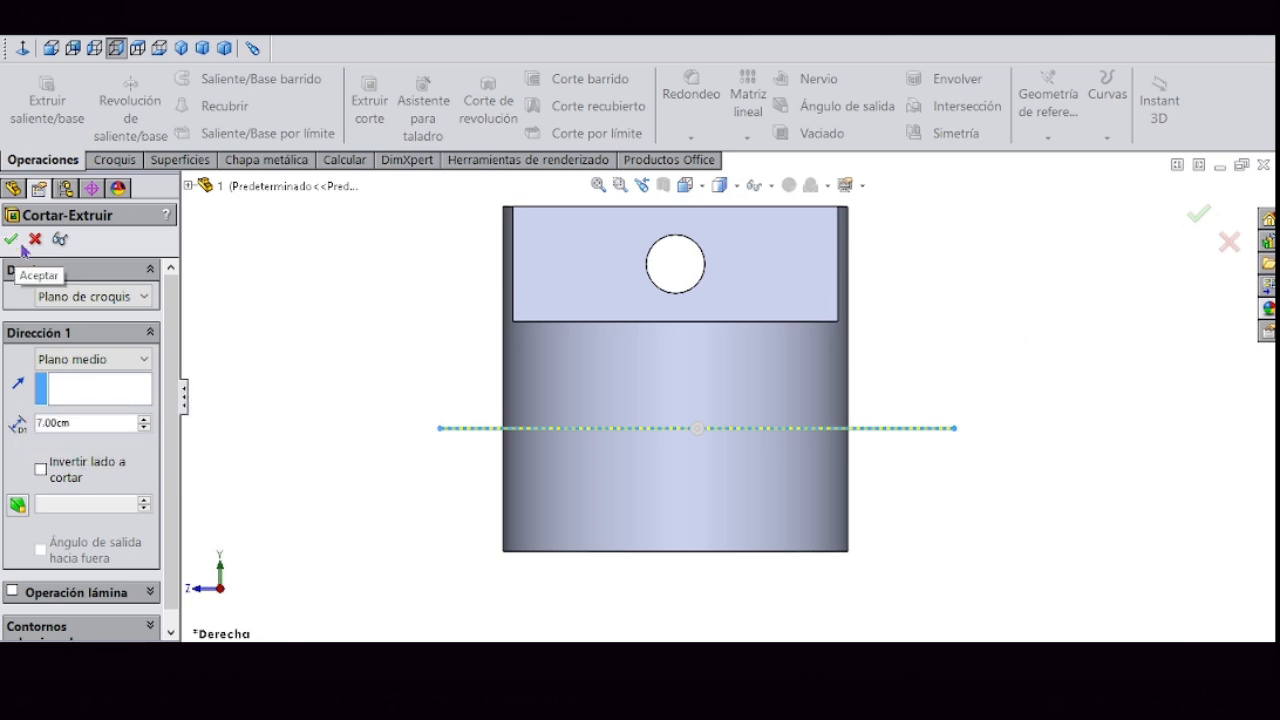
left_click(1199, 214)
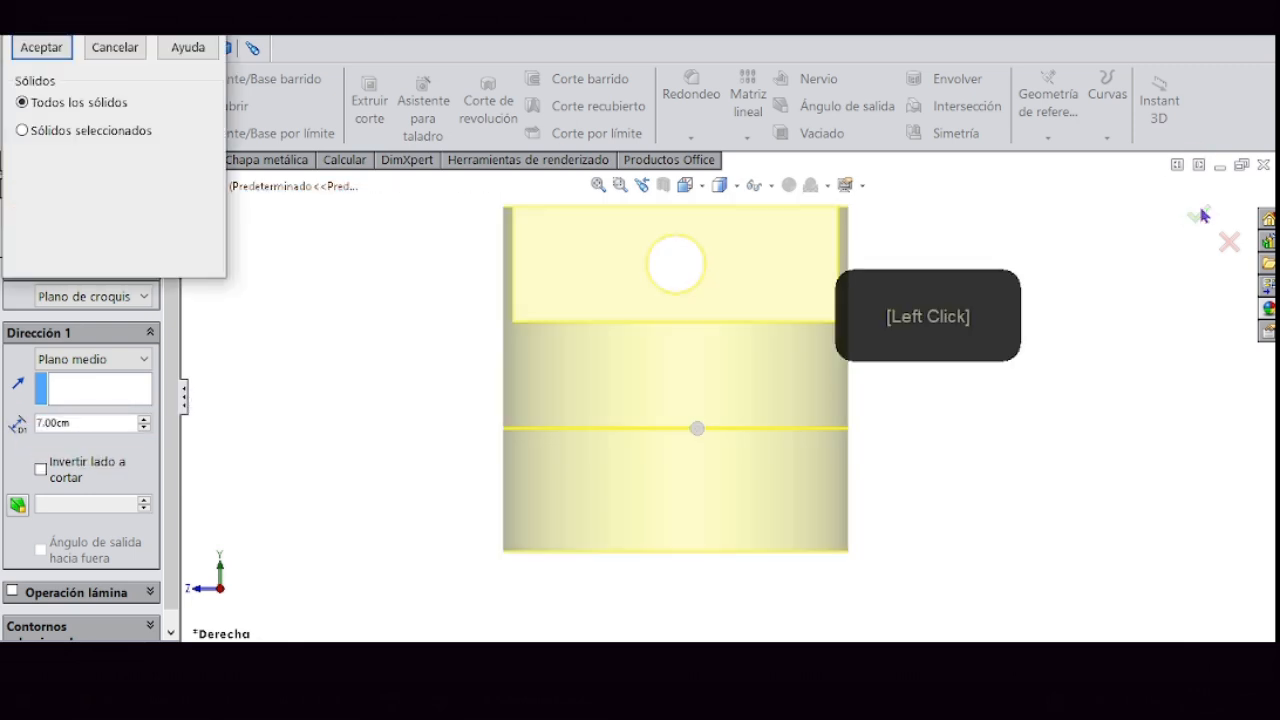
left_click(38, 47)
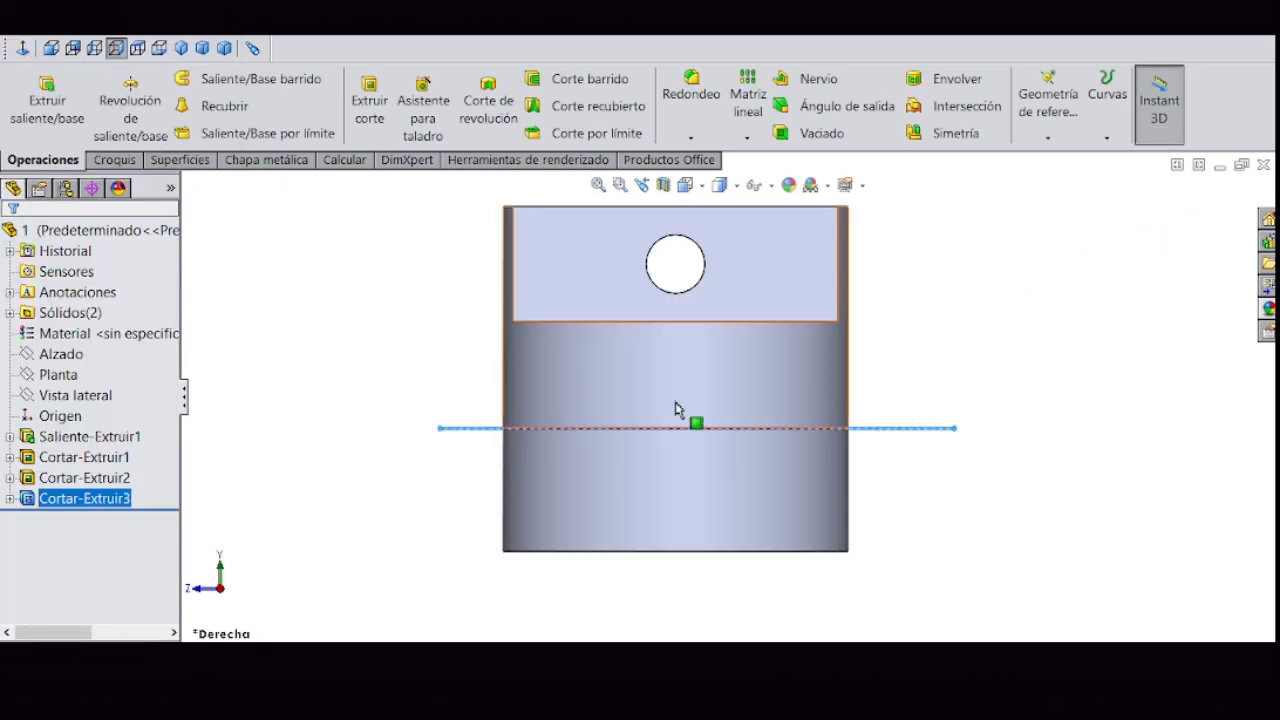
- Fillet the lower edge of the thin cut around the cylinder body with a 0.20 cm radius
left_click(772, 428)
middle_click_drag(451, 423, 550, 540)
scroll(612, 434, "down", 7)
right_click(630, 368)
left_click(733, 341)
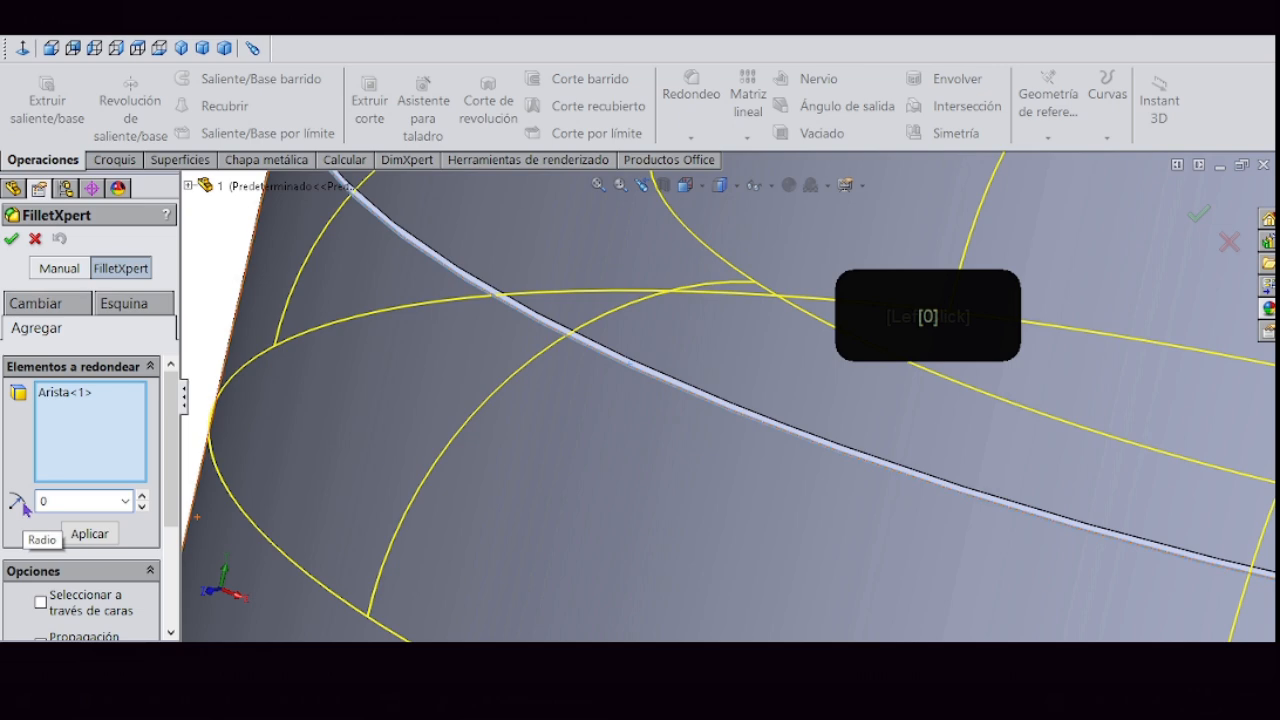
left_click(11, 238)
scroll(846, 489, "up", 7)
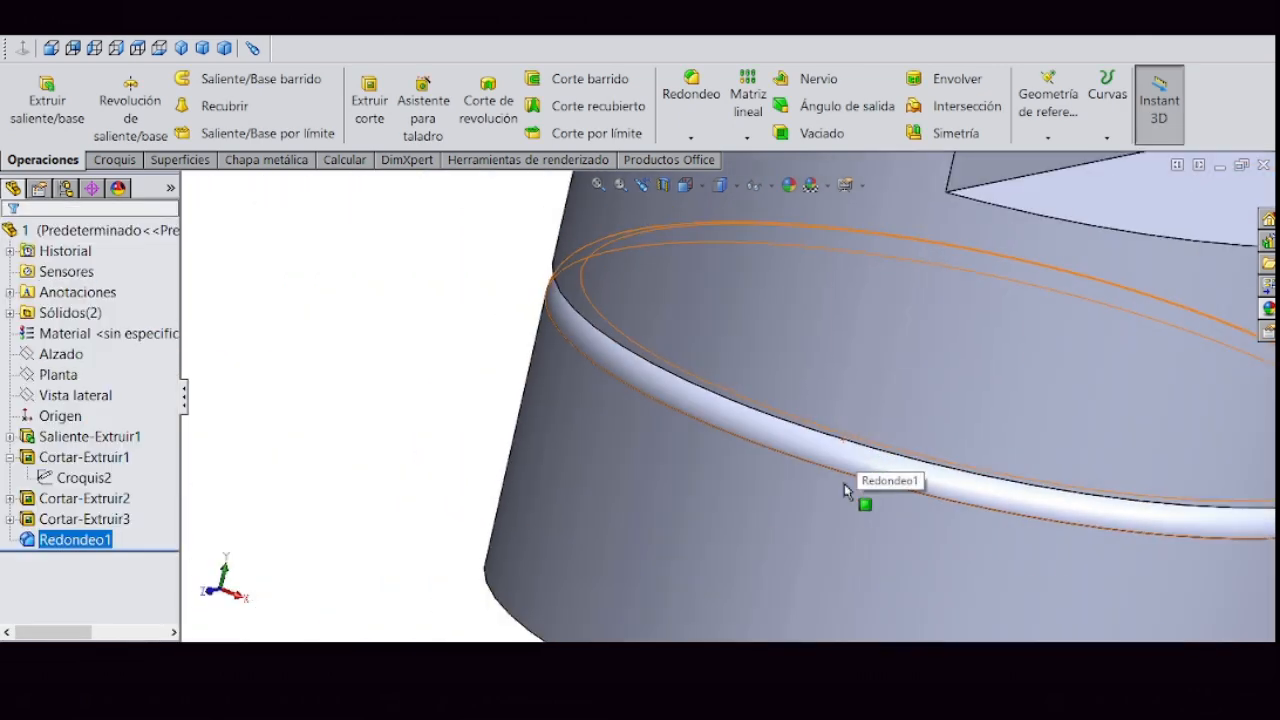
- Fillet the upper edge of the thin cut, on the tabbed half of the body, with the same 0.20 cm radius
middle_click_drag(846, 489, 762, 430)
scroll(762, 430, "down", 3)
right_click(755, 424)
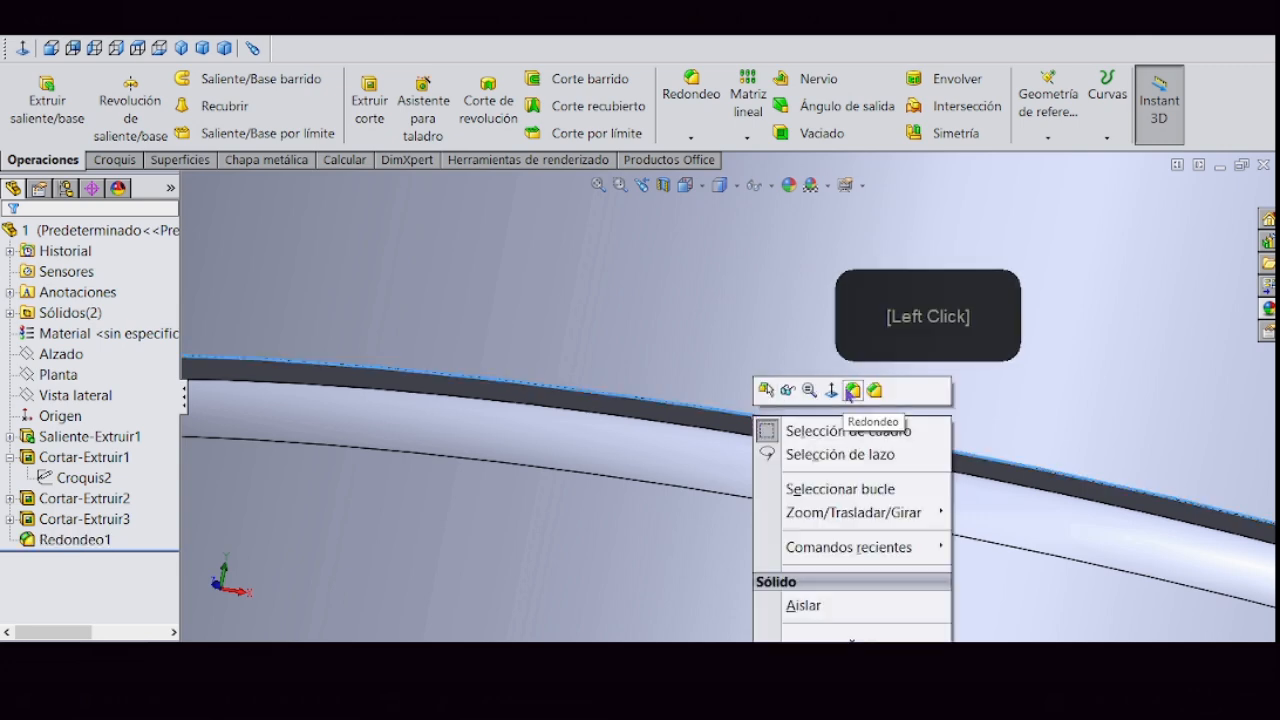
left_click(851, 391)
left_click(11, 241)
scroll(591, 348, "up", 7)
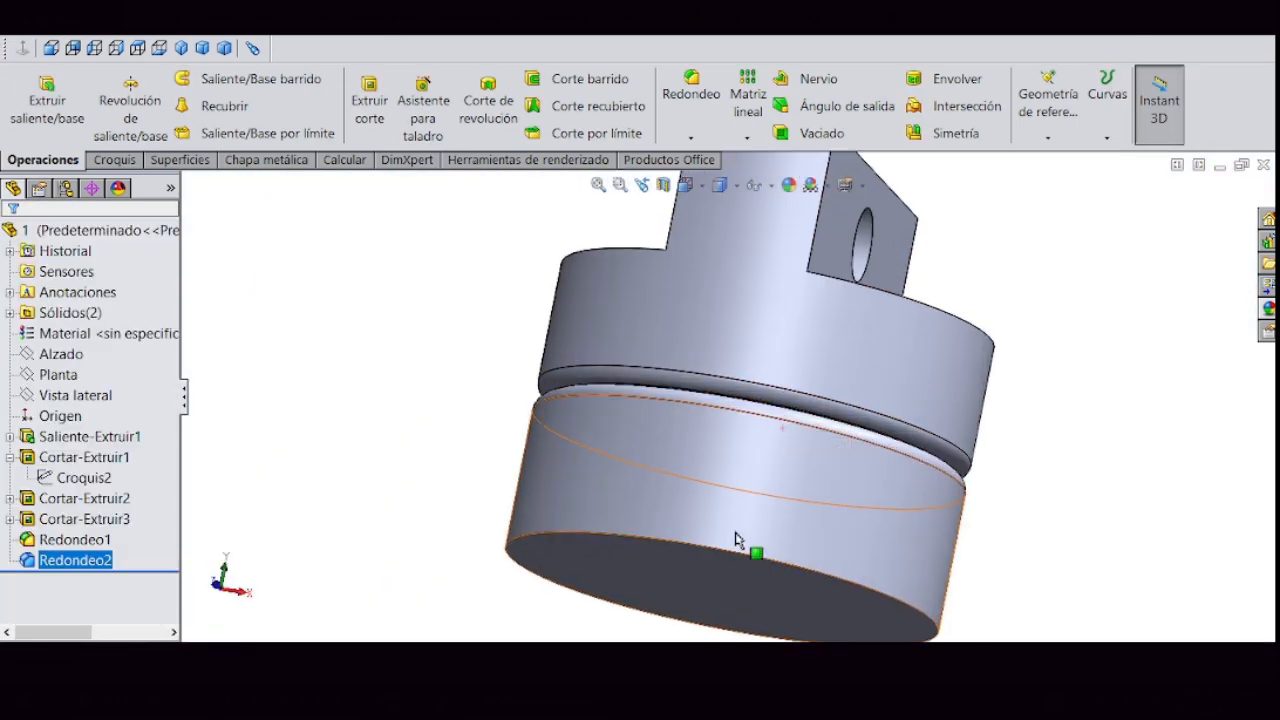
- Fillet the circular bottom edge of the tabbed part's base
scroll(703, 571, "down", 5)
right_click(679, 482)
left_click(776, 444)
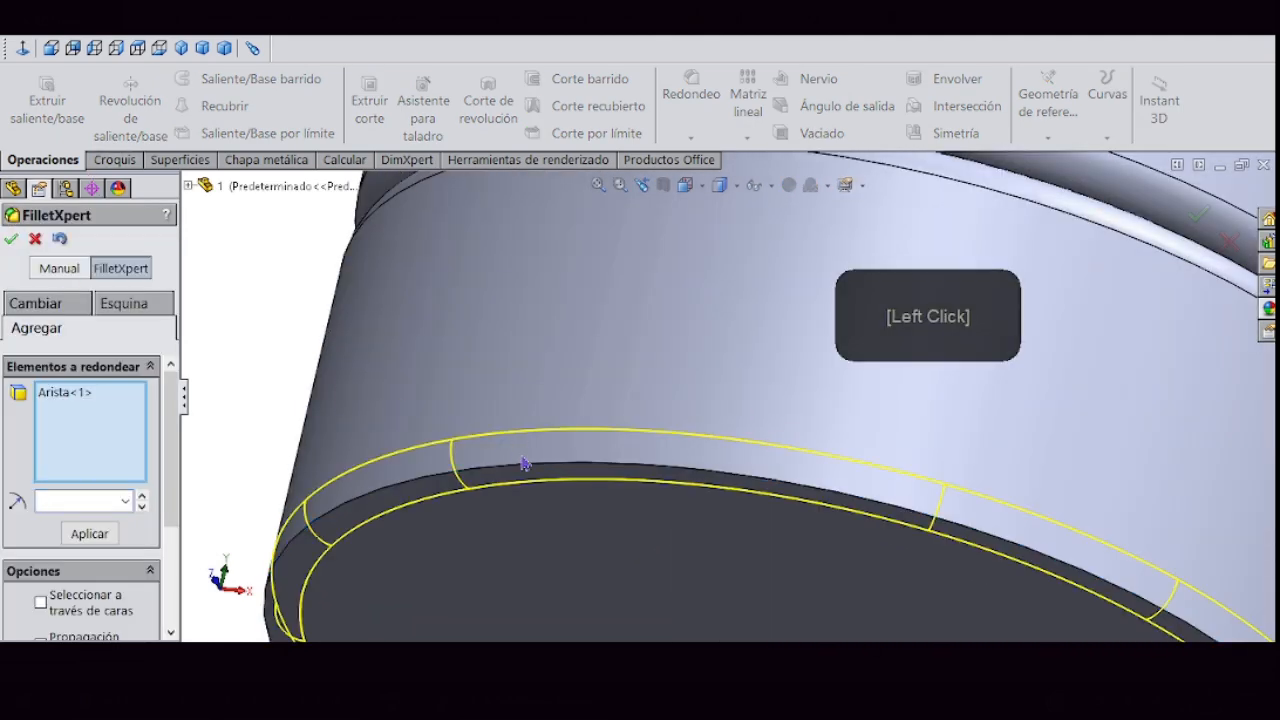
scroll(526, 459, "up", 7)
- Fillet the two curved shoulder edges on either side of the tab with a 0.20 cm radius
middle_click_drag(795, 340, 788, 402)
scroll(754, 262, "down", 4)
scroll(748, 322, "up", 2)
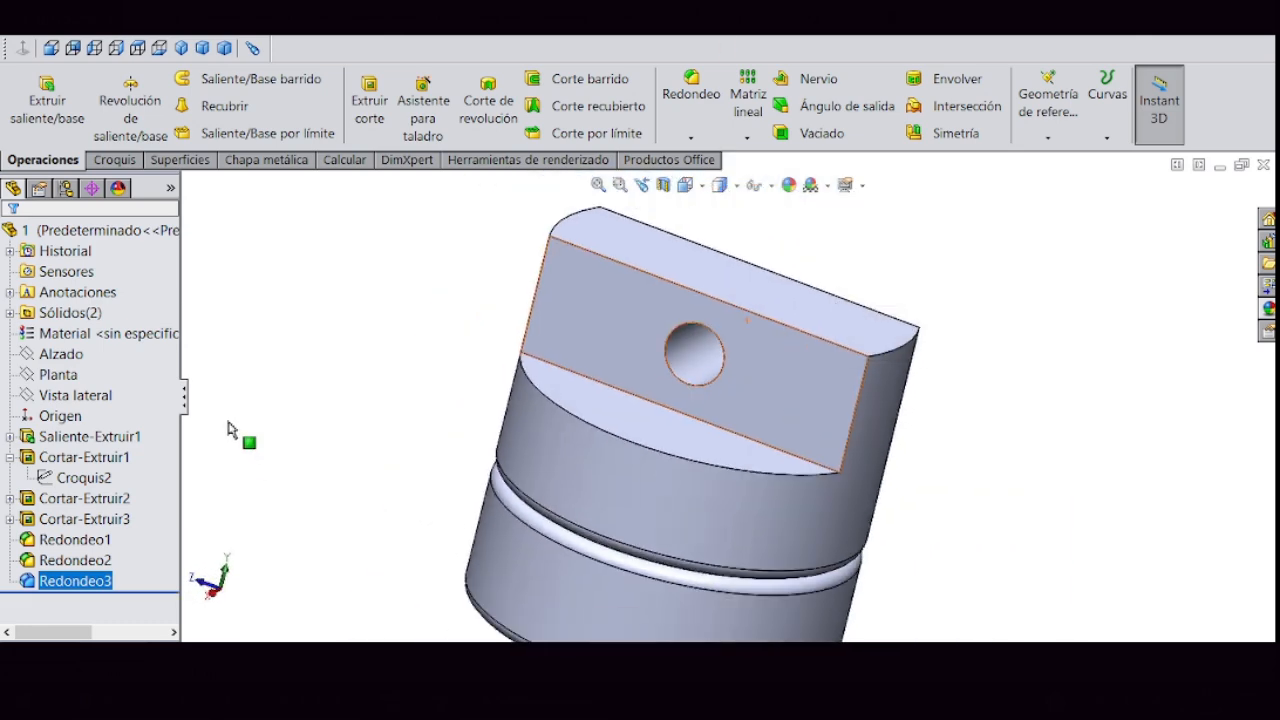
scroll(708, 430, "up", 3)
scroll(702, 432, "down", 2)
right_click(696, 418)
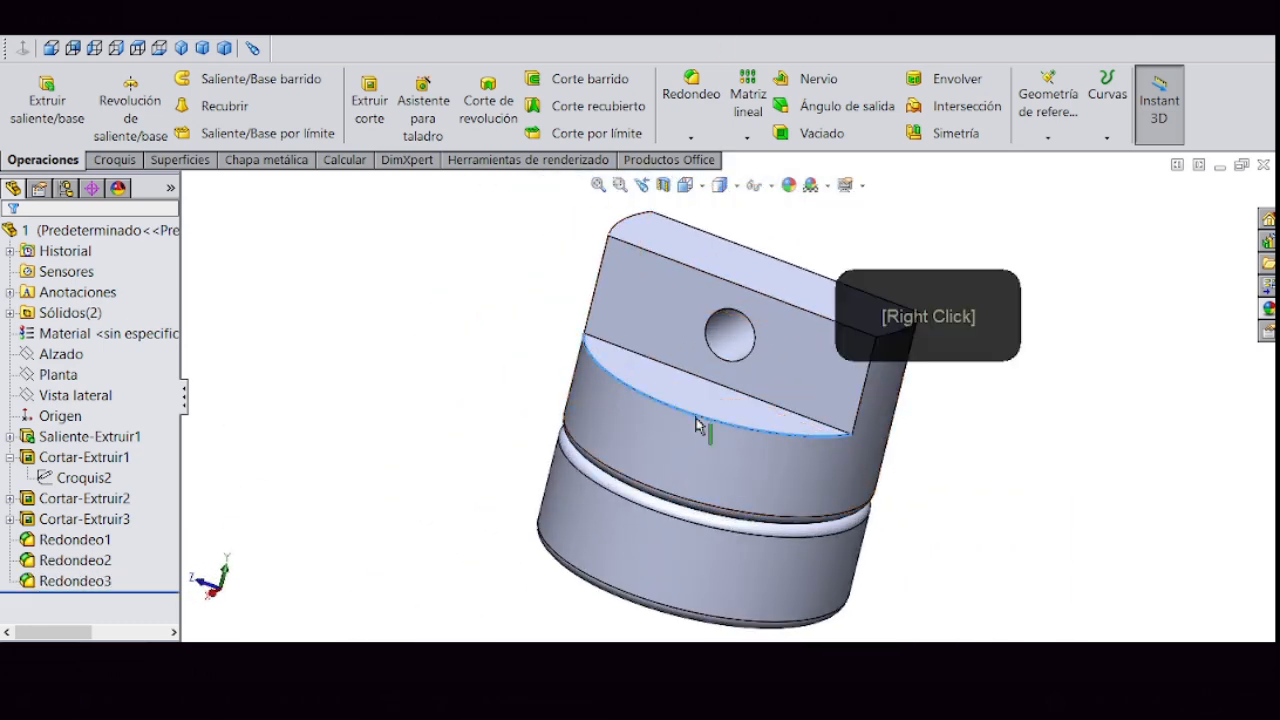
left_click(795, 392)
scroll(884, 446, "up", 5)
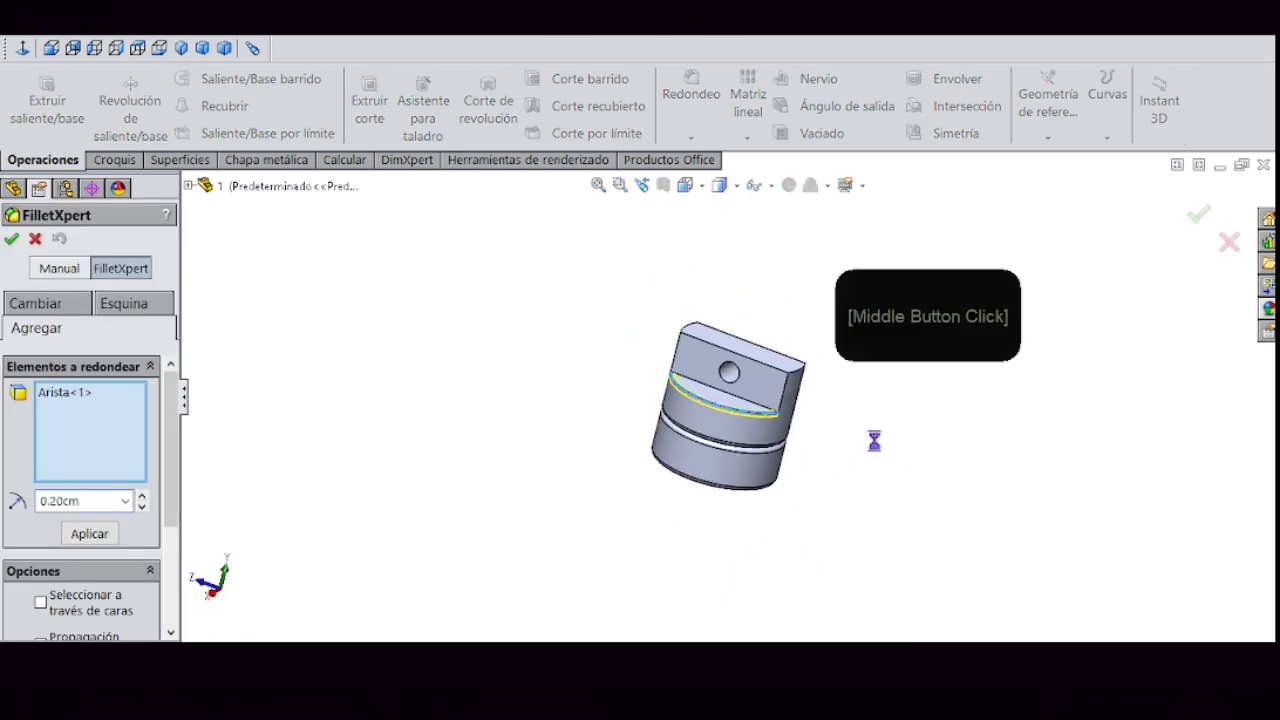
middle_click_drag(880, 443, 783, 401)
scroll(783, 400, "down", 4)
left_click(784, 309)
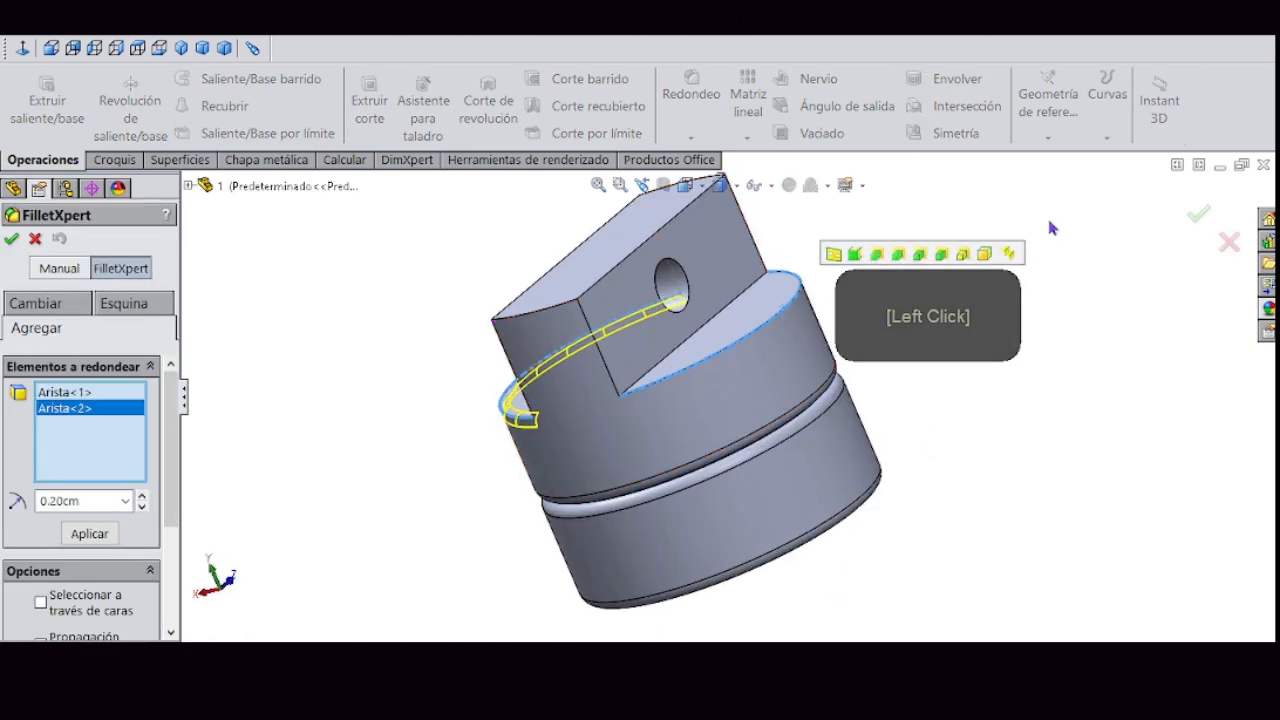
left_click(1198, 213)
- Save the tabbed part and switch to the slotted part 2
middle_click_drag(760, 400, 656, 389)
left_click(152, 32)
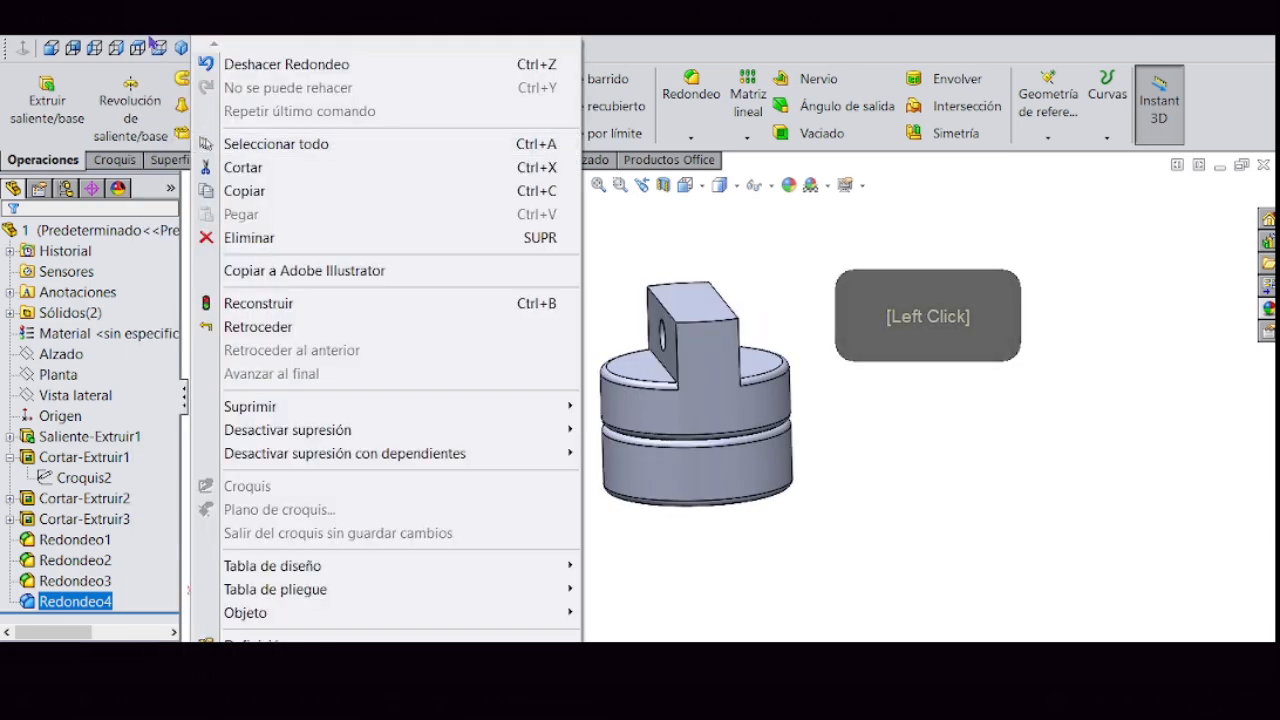
left_click(200, 200)
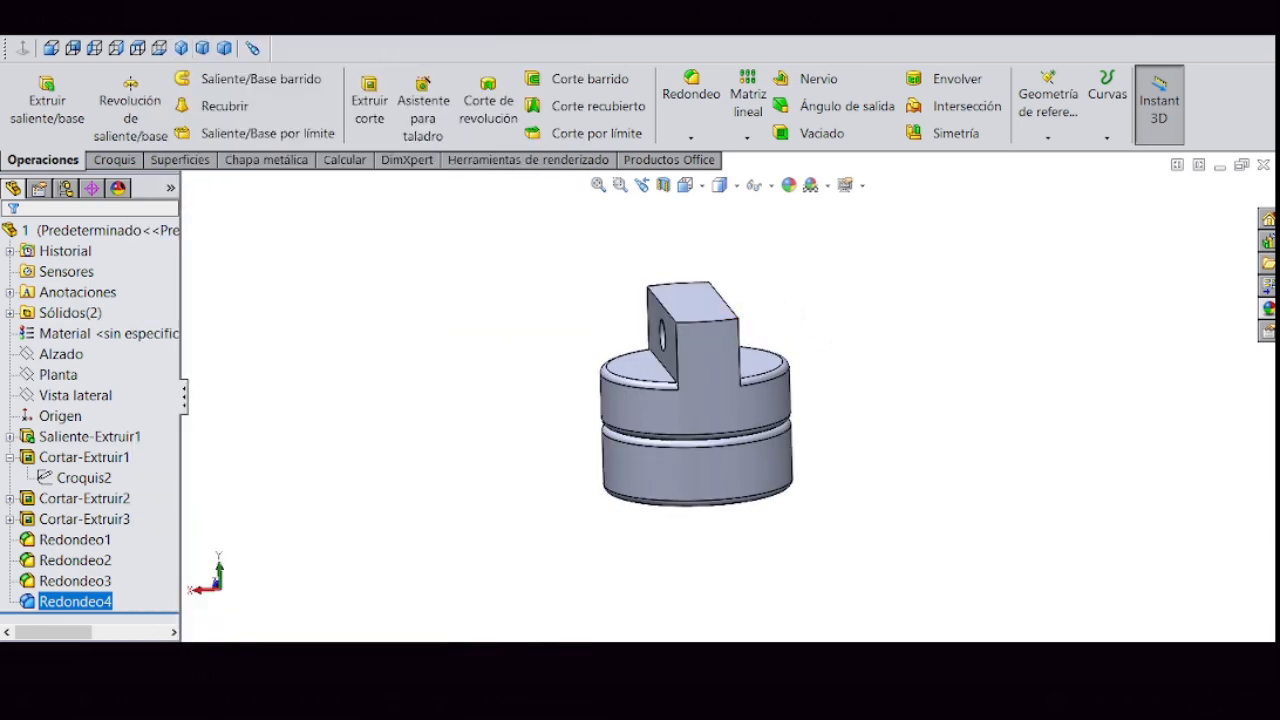
middle_click_drag(862, 492, 820, 451)
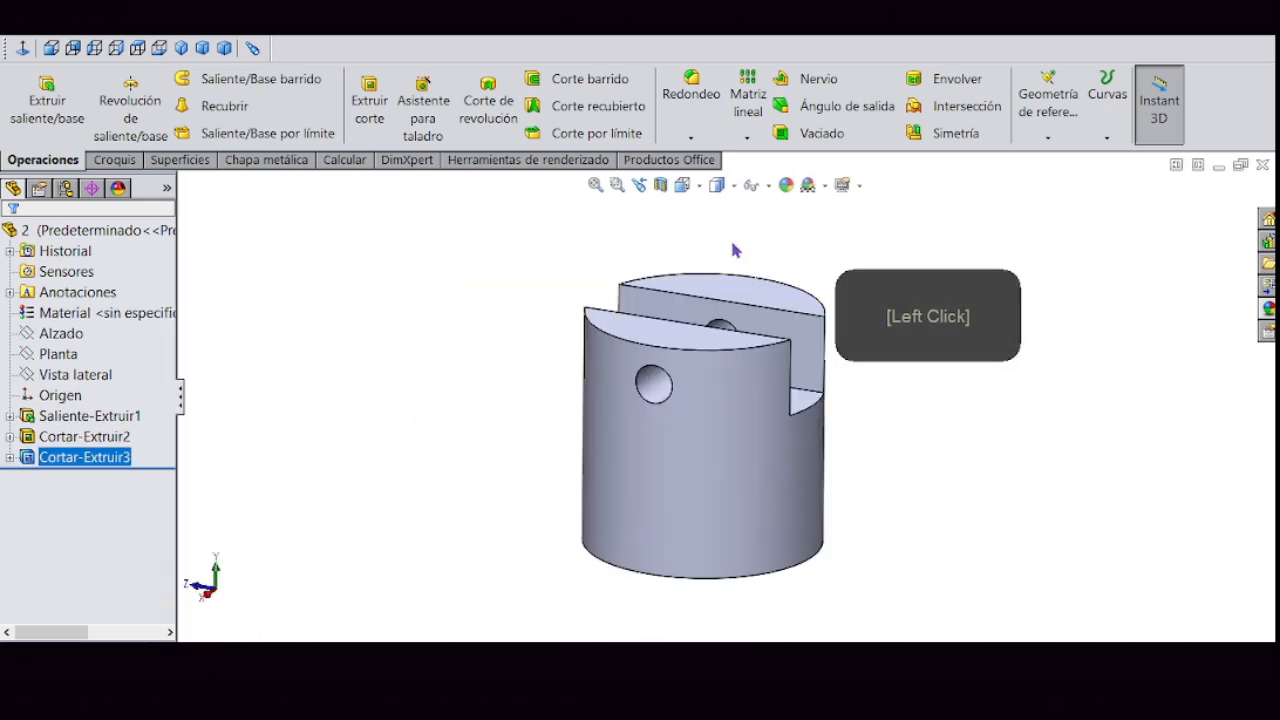
- Fillet the outer edge of the slot floor with a 0.20 cm radius
middle_click_drag(734, 249, 642, 387)
scroll(700, 410, "down", 5)
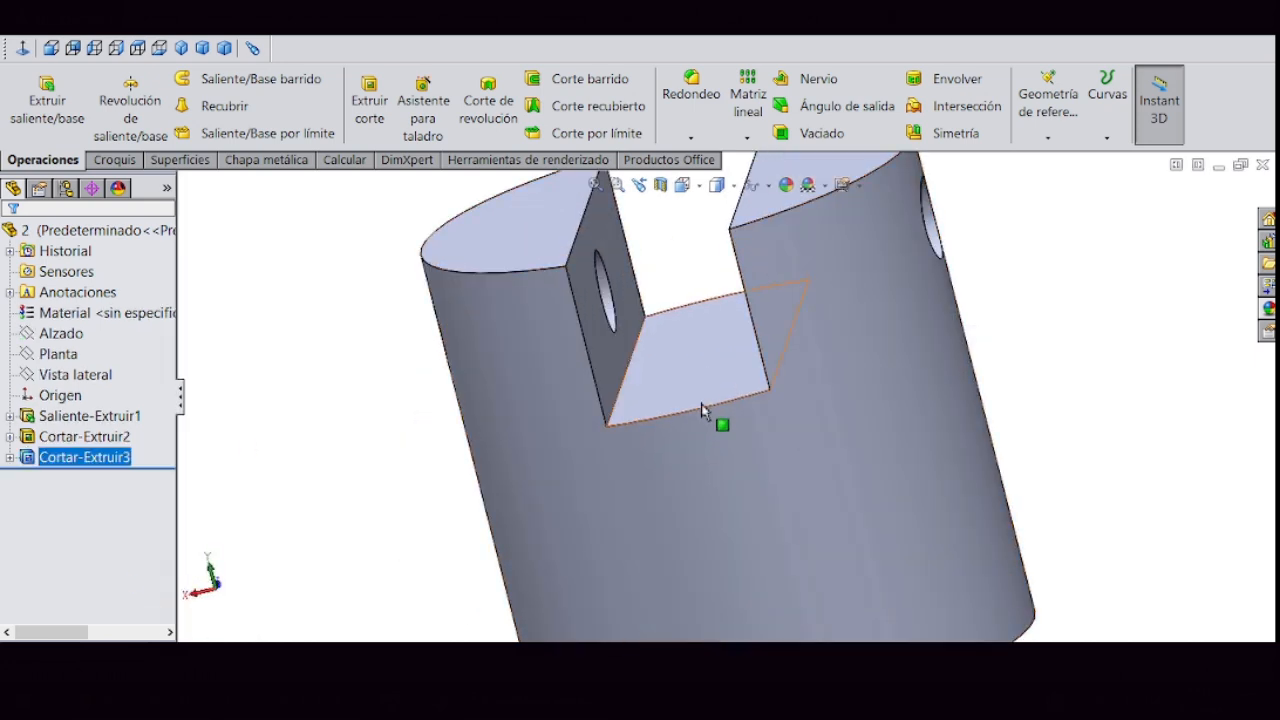
right_click(705, 405)
left_click(803, 381)
middle_click_drag(797, 380, 771, 429)
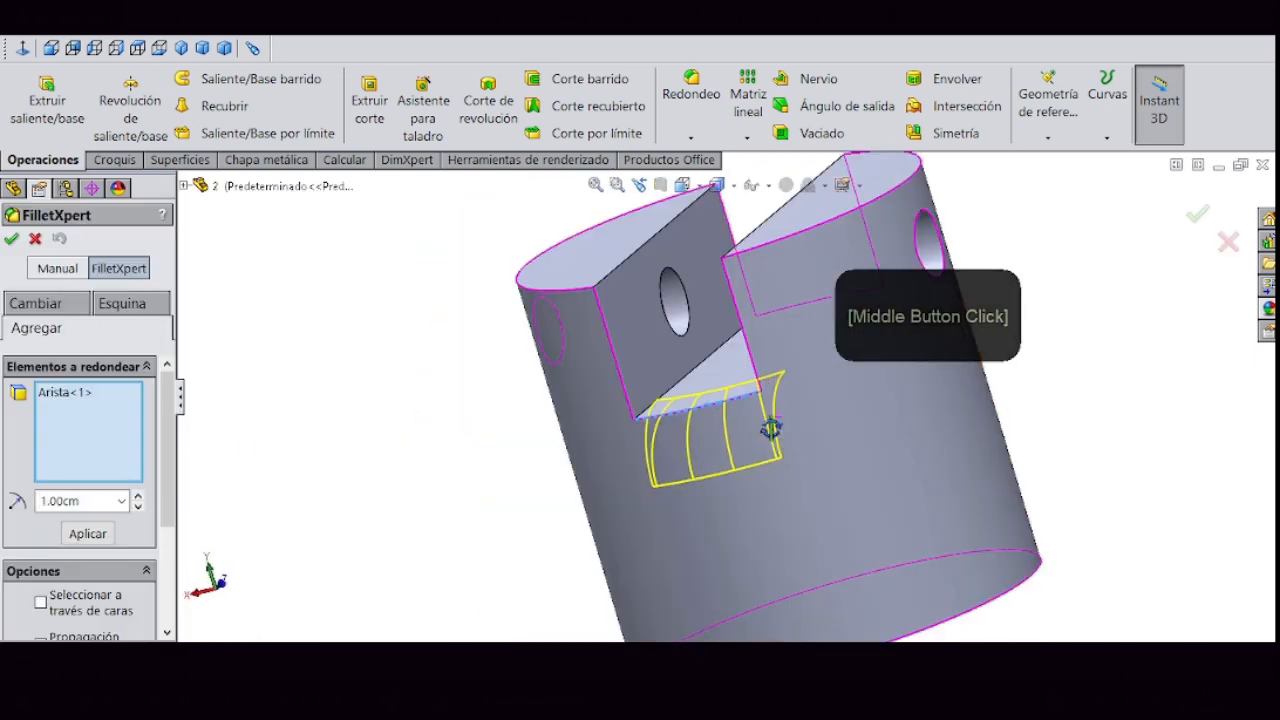
left_click(101, 497)
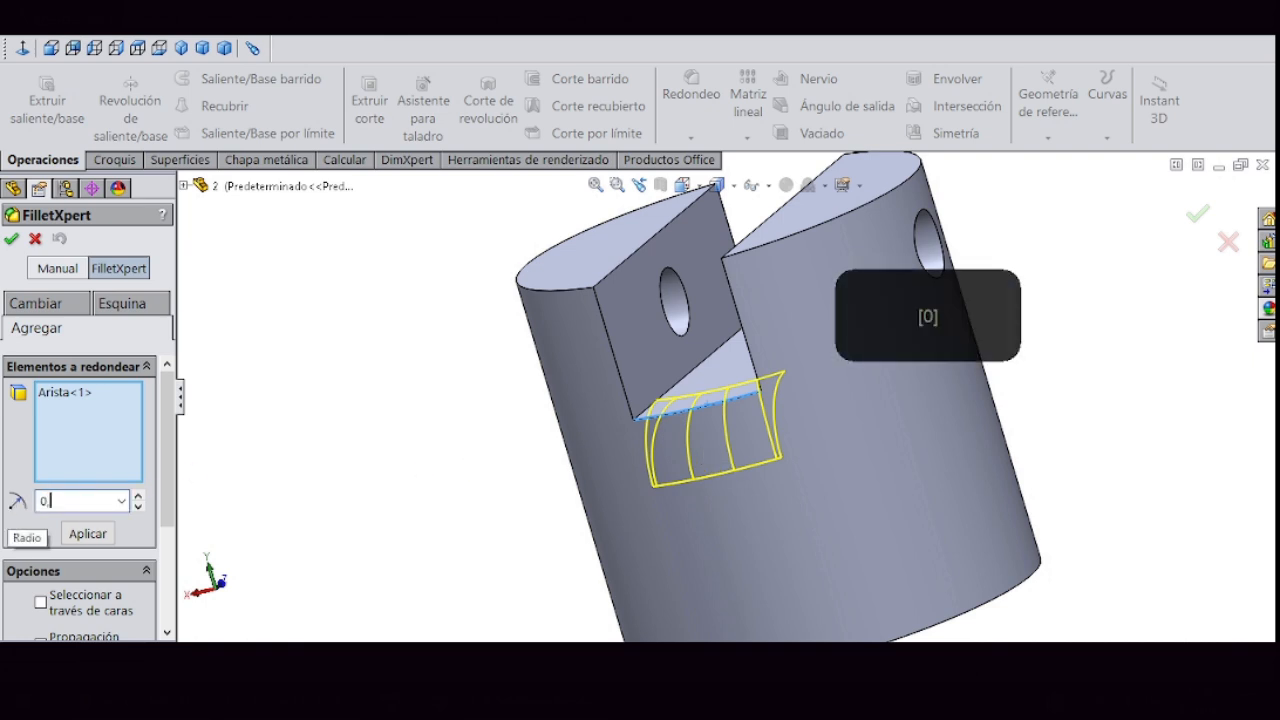
middle_click_drag(680, 455, 778, 382)
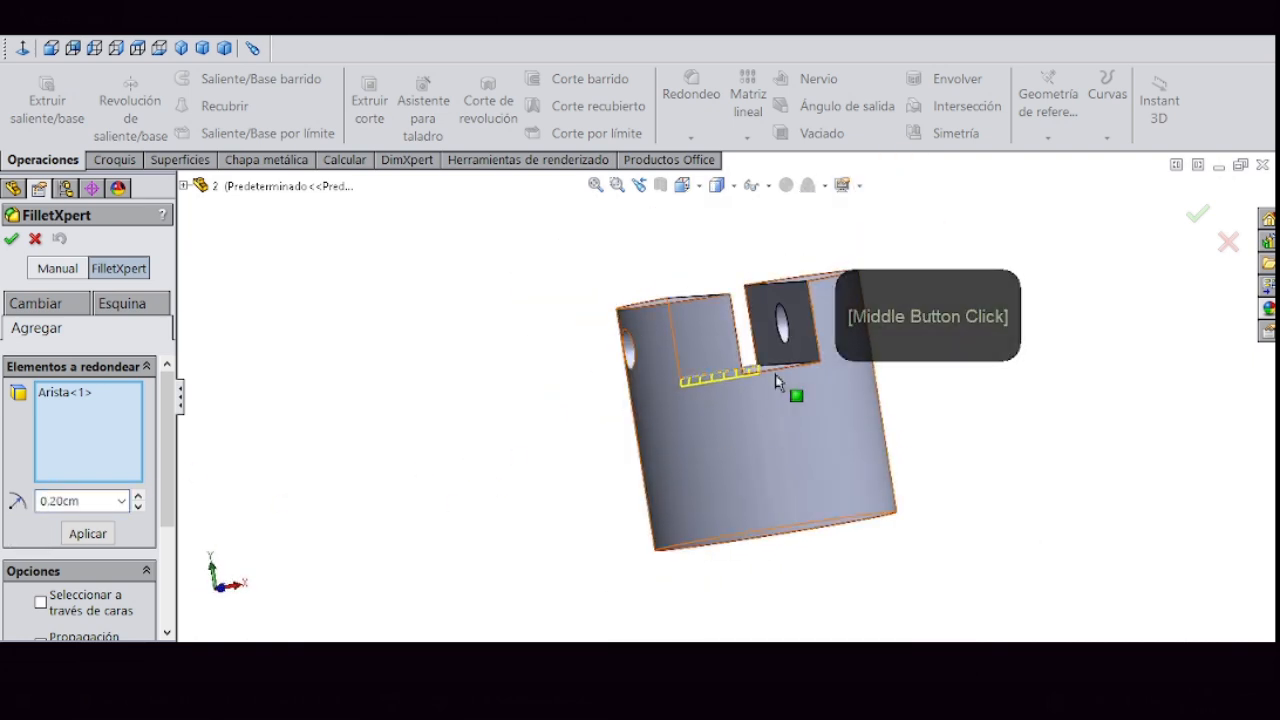
left_click(1195, 218)
- Fillet the two curved top edges on both sides of the slot with a 0.20 cm radius
scroll(788, 358, "down", 4)
middle_click_drag(788, 358, 553, 340)
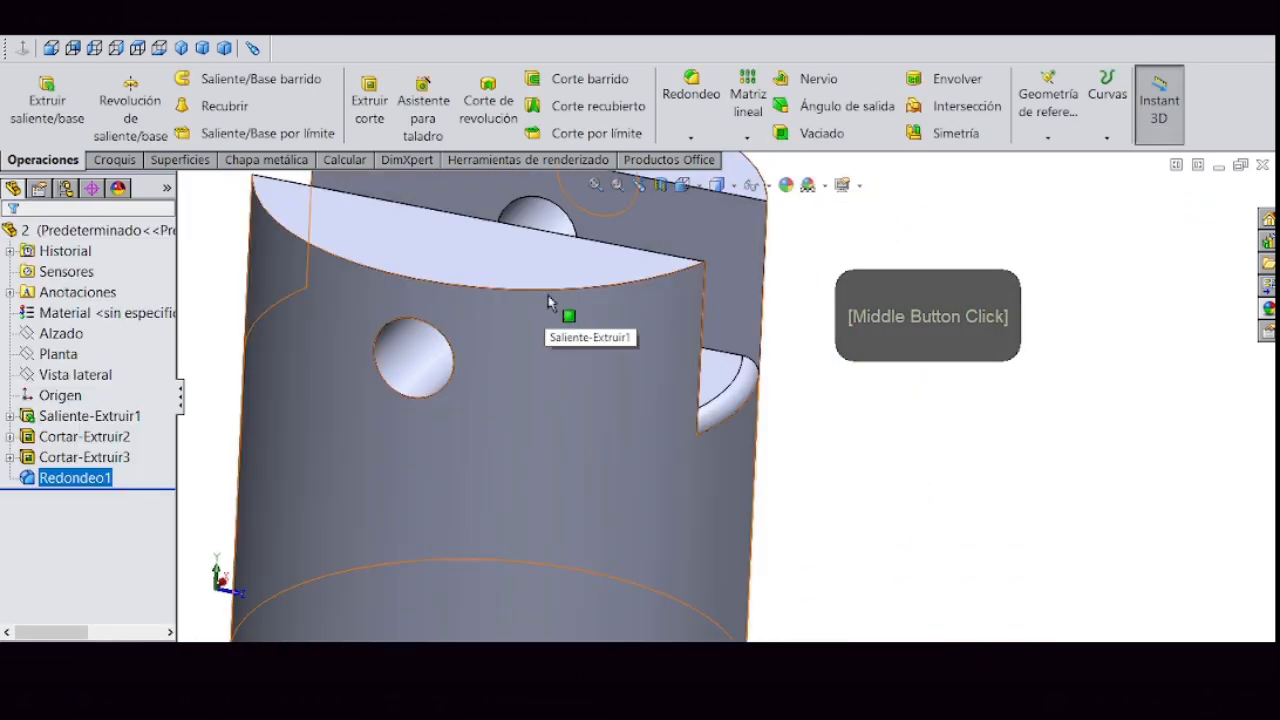
right_click(553, 290)
left_click(652, 264)
scroll(725, 393, "up", 3)
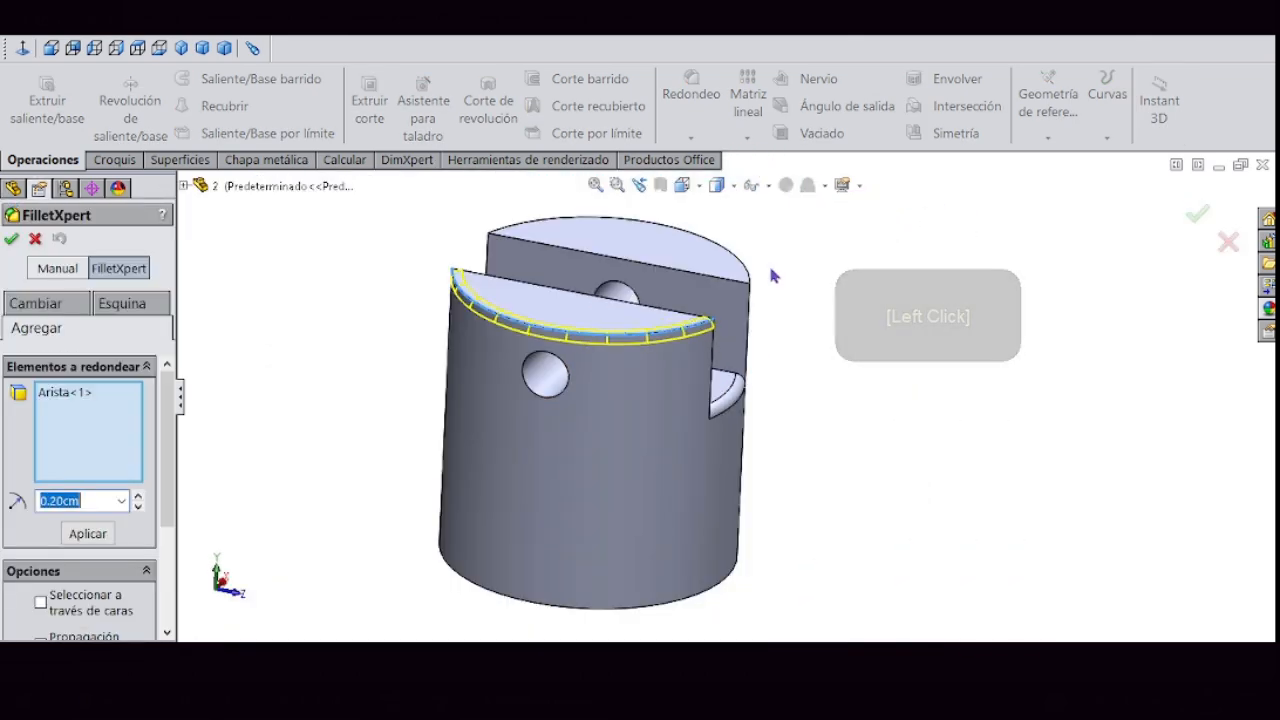
middle_click_drag(752, 288, 708, 320)
left_click(674, 278)
left_click(1197, 214)
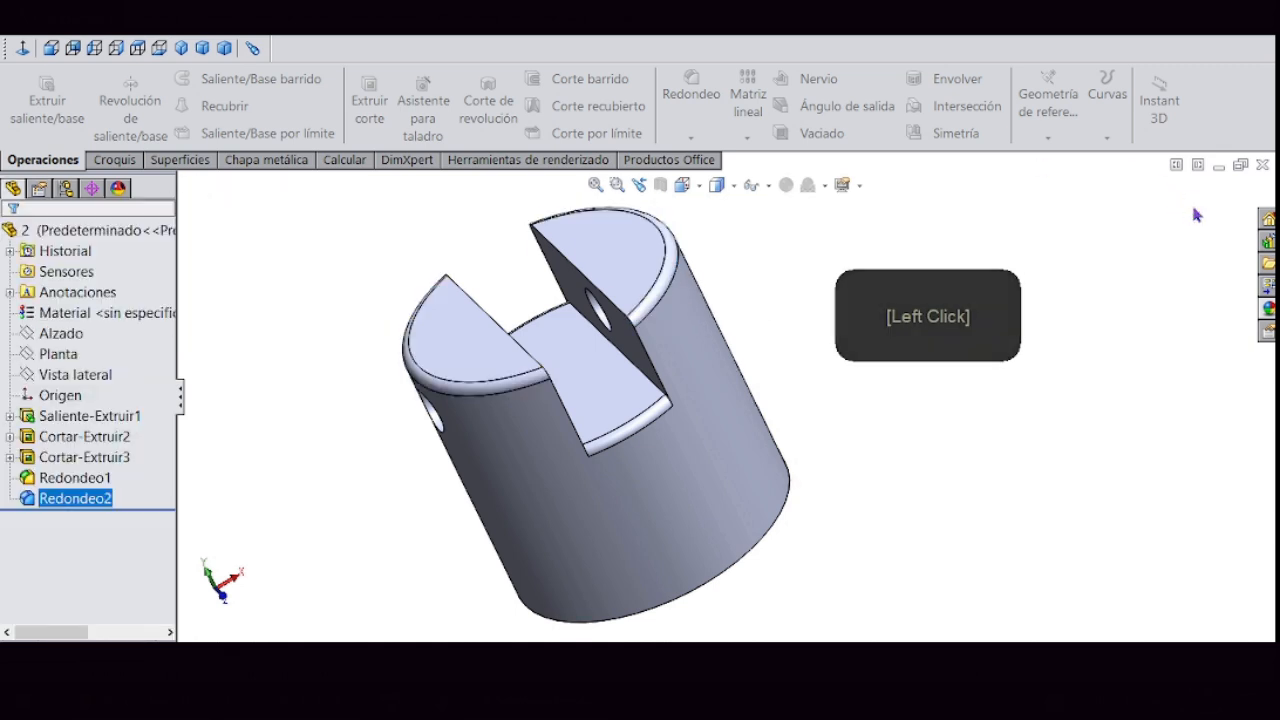
- Fillet the circular bottom edge of the slotted cylinder
scroll(550, 355, "up", 4)
middle_click_drag(550, 355, 694, 470)
scroll(690, 455, "down", 5)
right_click(712, 402)
left_click(816, 381)
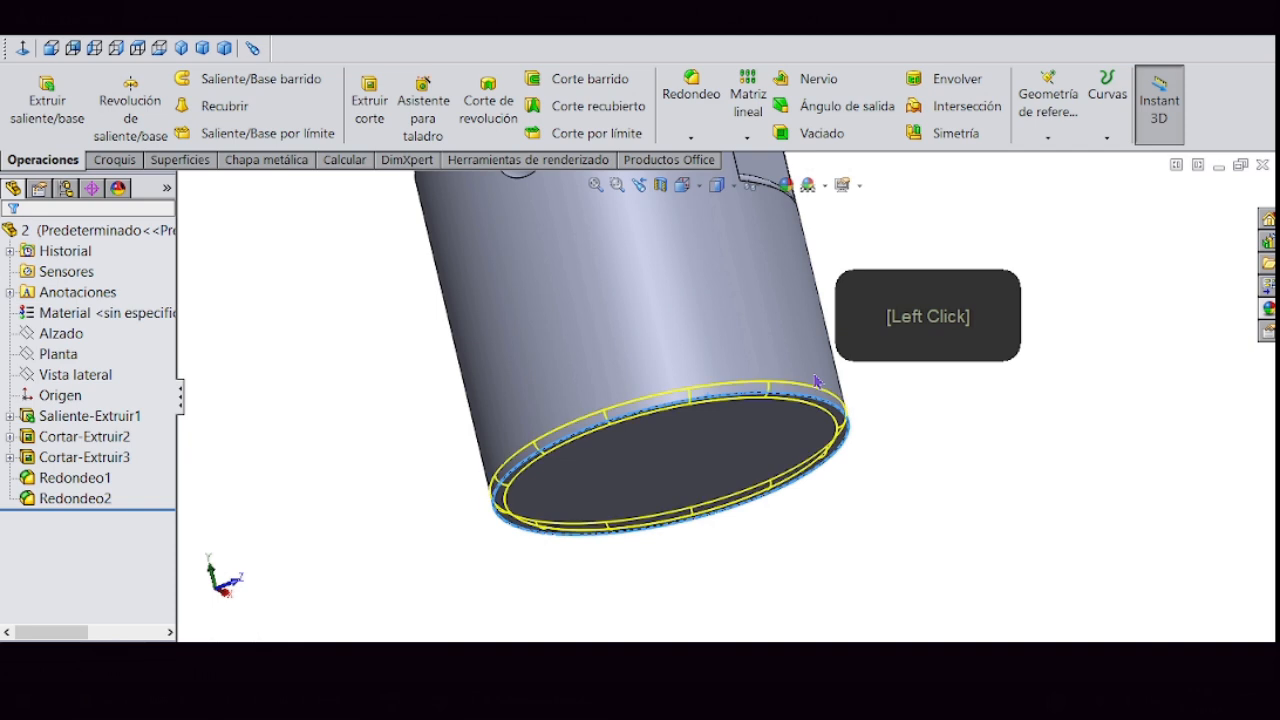
scroll(766, 425, "up", 4)
- Fillet the edges of the two slot walls, from their vertical outer edges, with a 0.20 cm radius
middle_click_drag(757, 373, 451, 408)
scroll(712, 300, "down", 6)
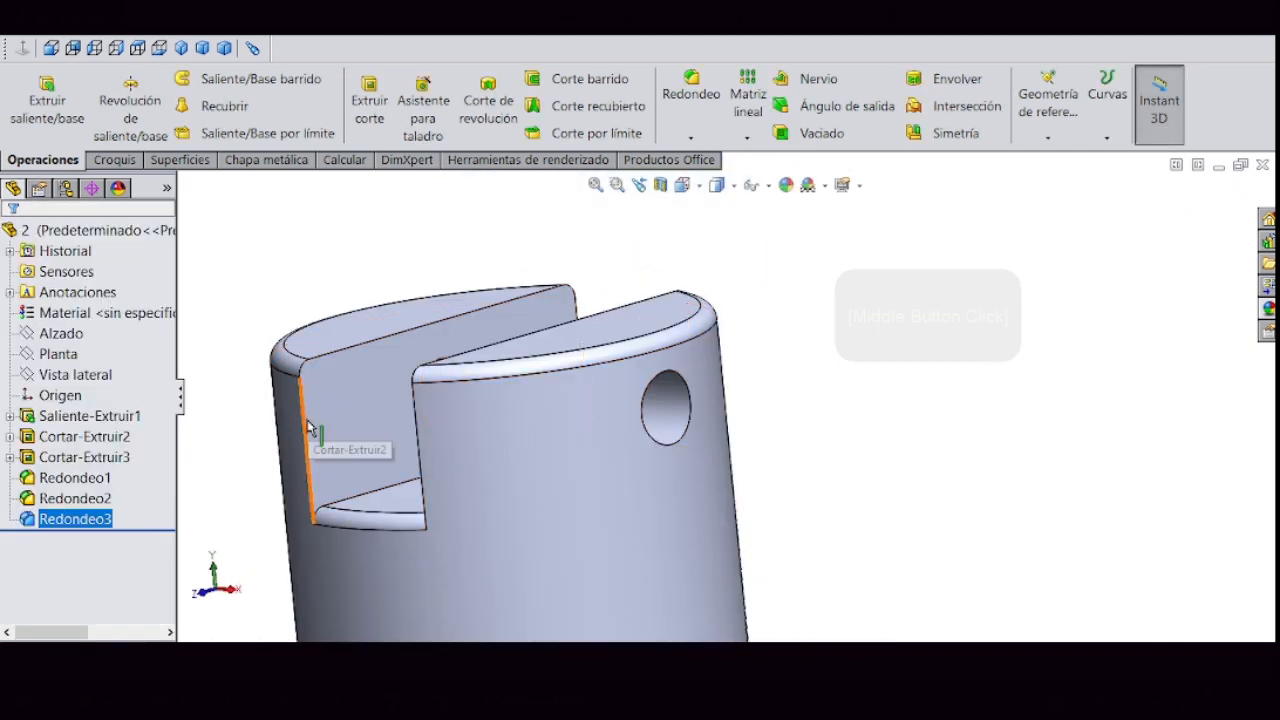
right_click(306, 435)
left_click(406, 402)
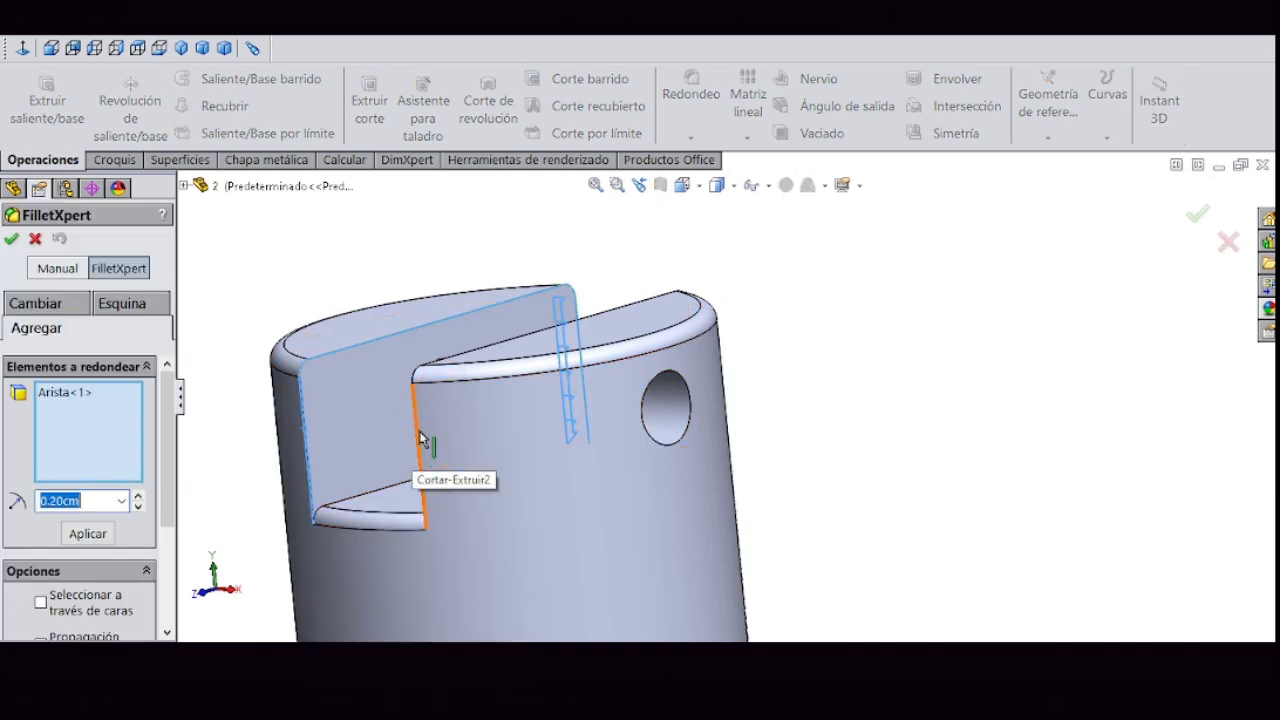
left_click(420, 440)
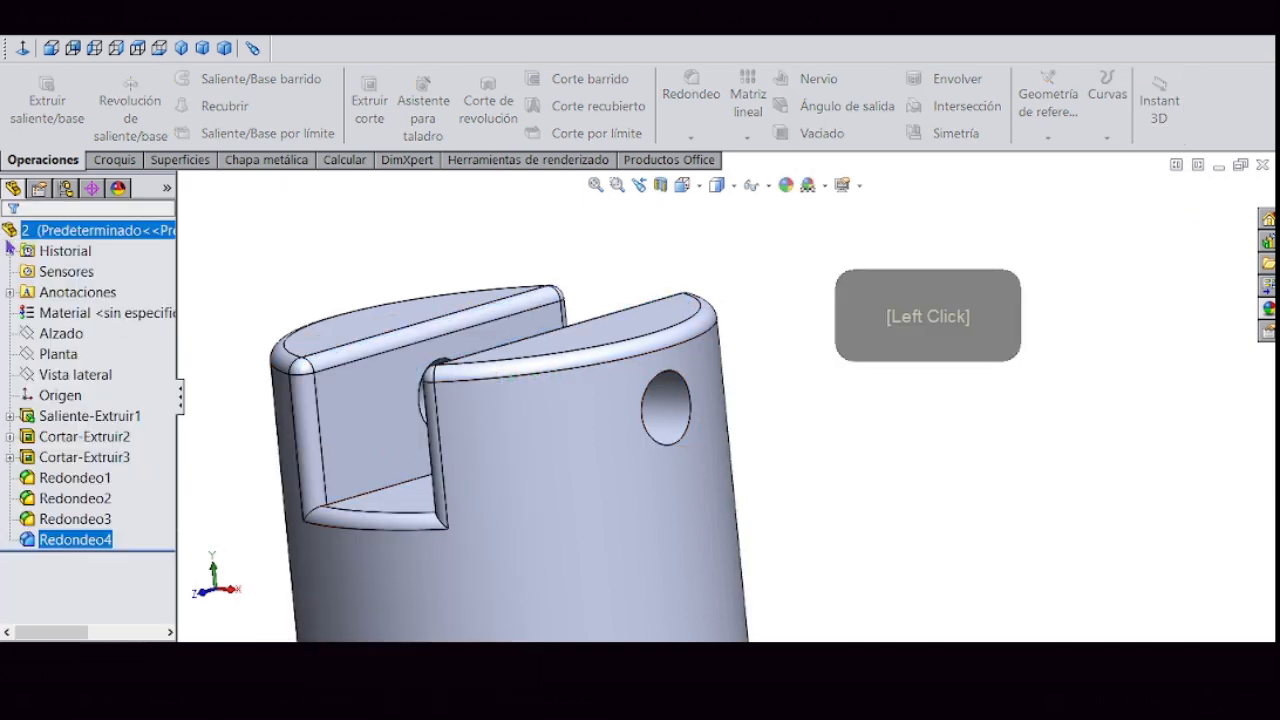
- Save the filleted slotted part
scroll(615, 459, "up", 4)
scroll(714, 476, "up", 3)
middle_click_drag(714, 476, 576, 514)
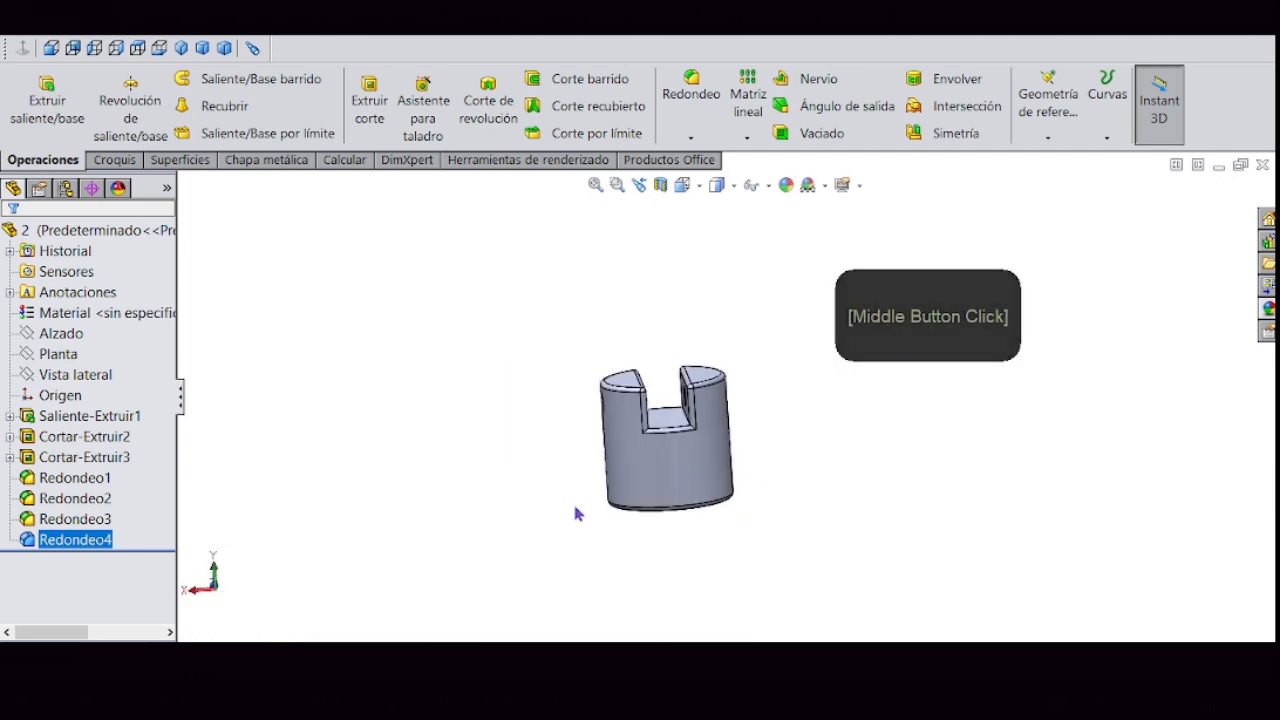
left_click(160, 24)
left_click(176, 201)
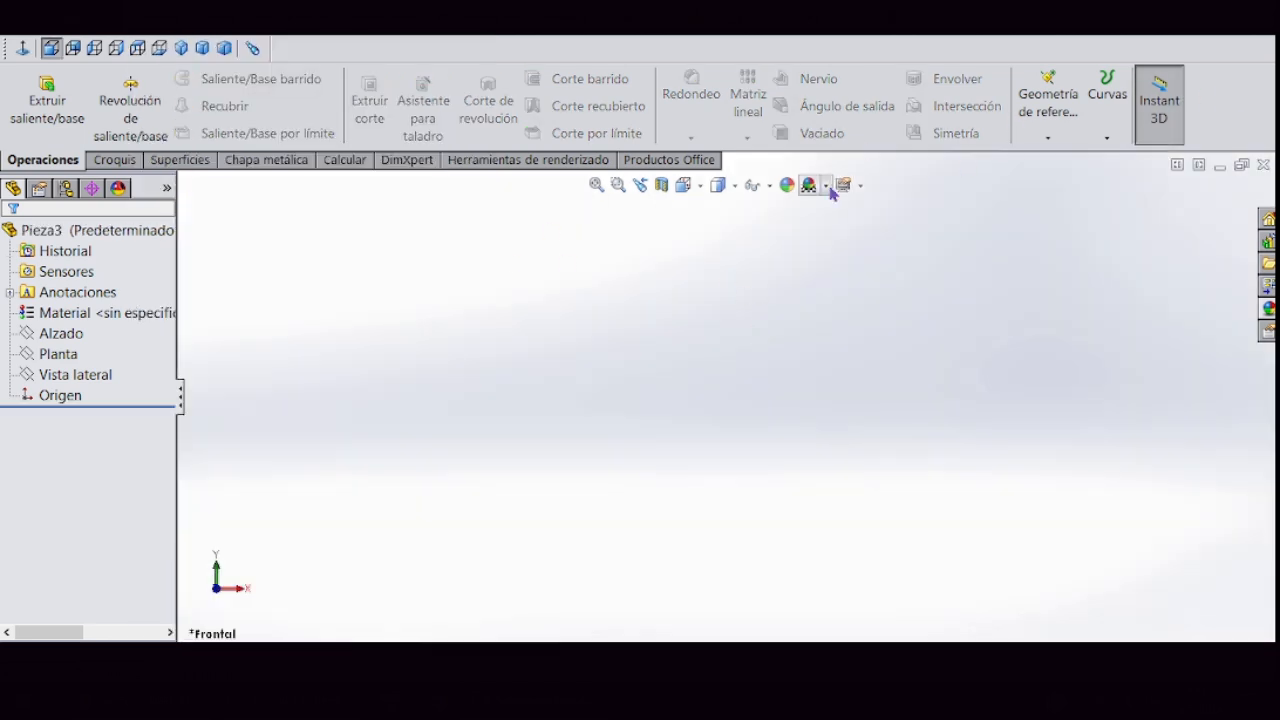
- Set the new empty part's scene to Blanco simple and start a sketch on the Alzado plane
left_click(827, 186)
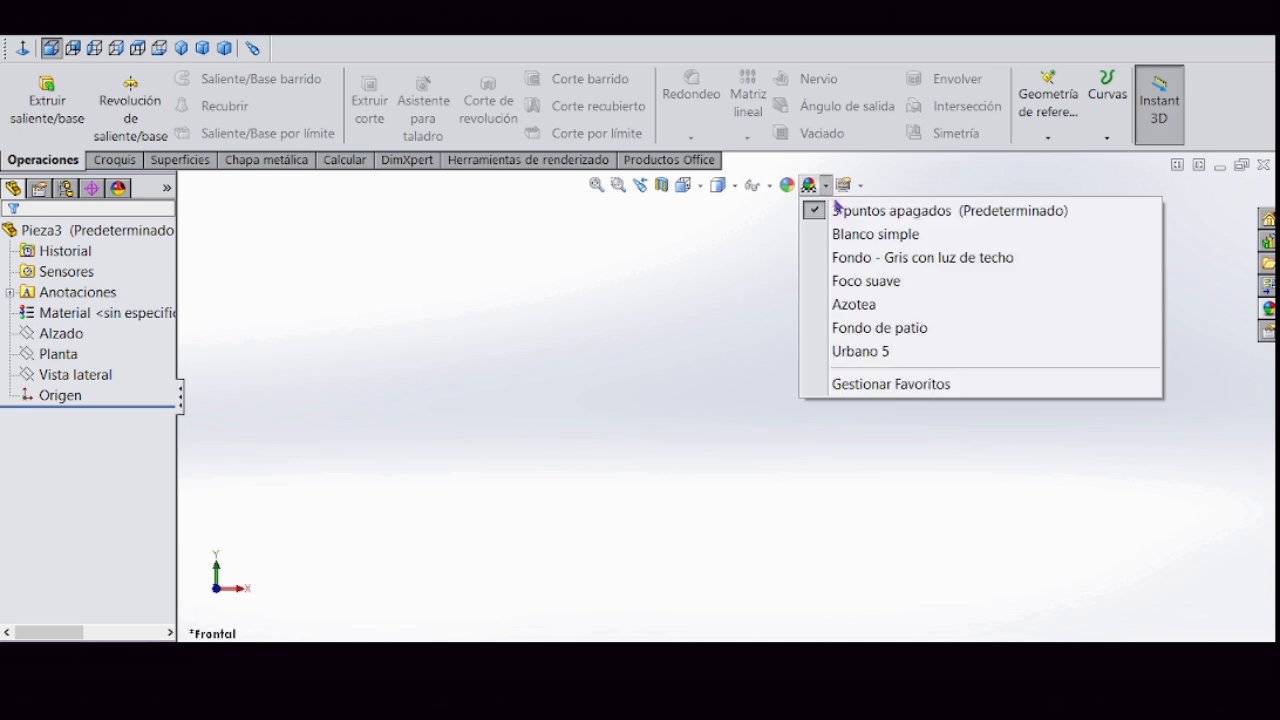
left_click(856, 236)
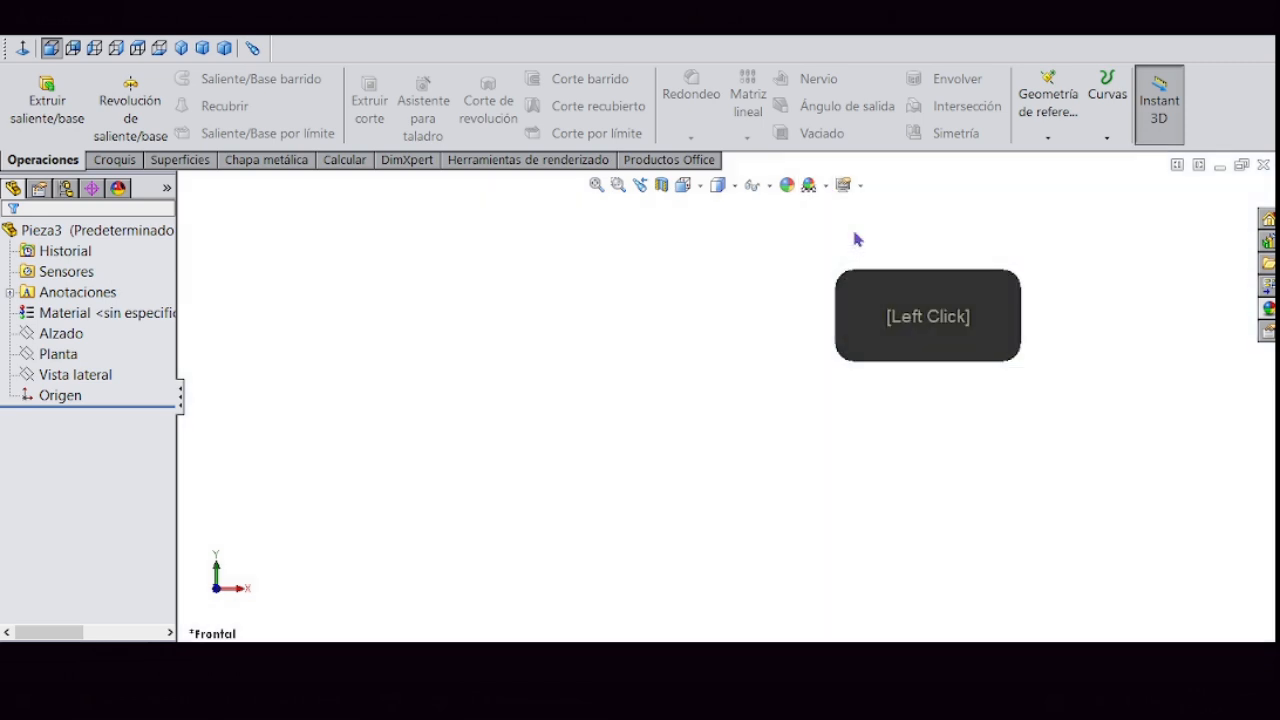
left_click(55, 336)
left_click(61, 308)
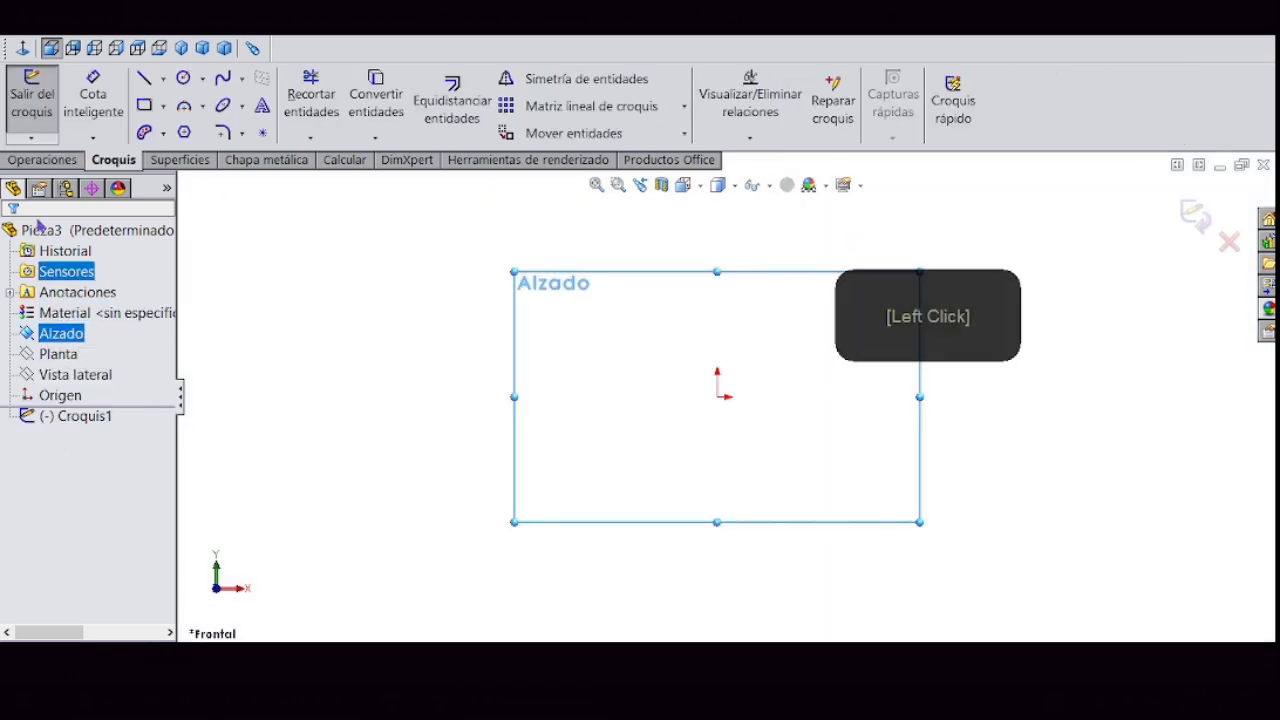
- Sketch a circle about 1.3 cm in diameter centred on the origin
left_click(201, 80)
left_click(214, 106)
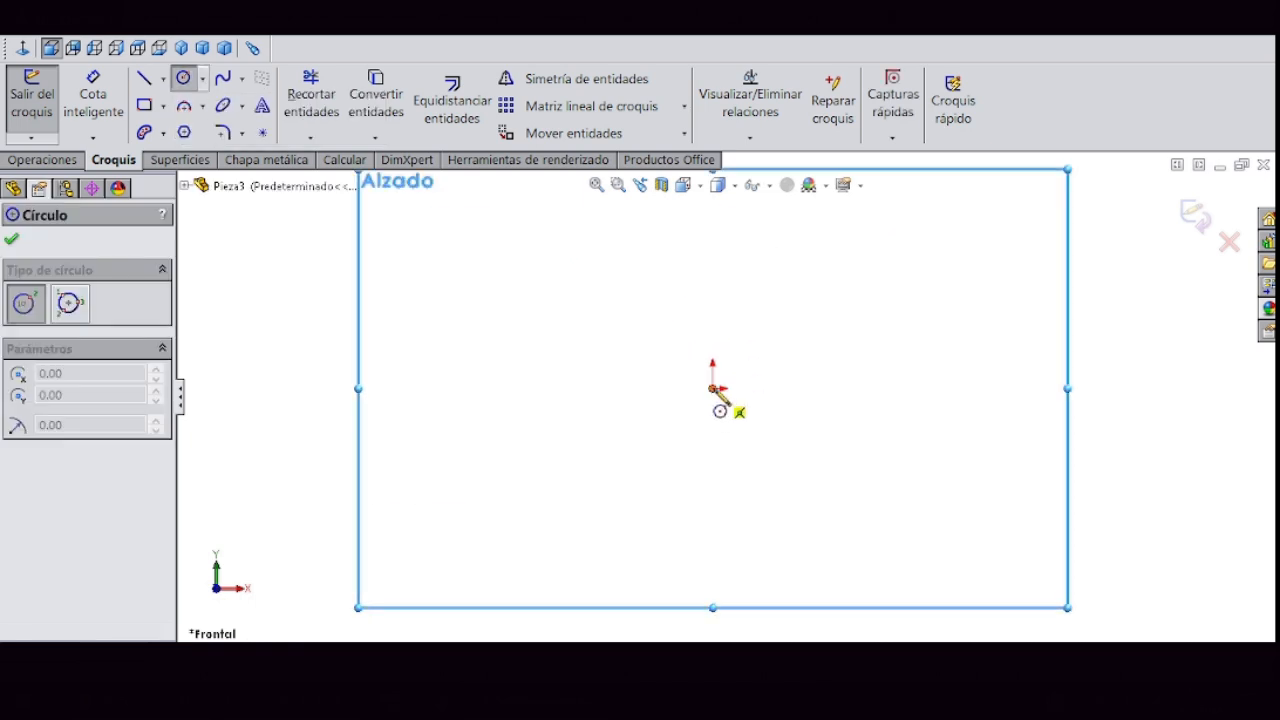
left_click(738, 381)
right_click(733, 379)
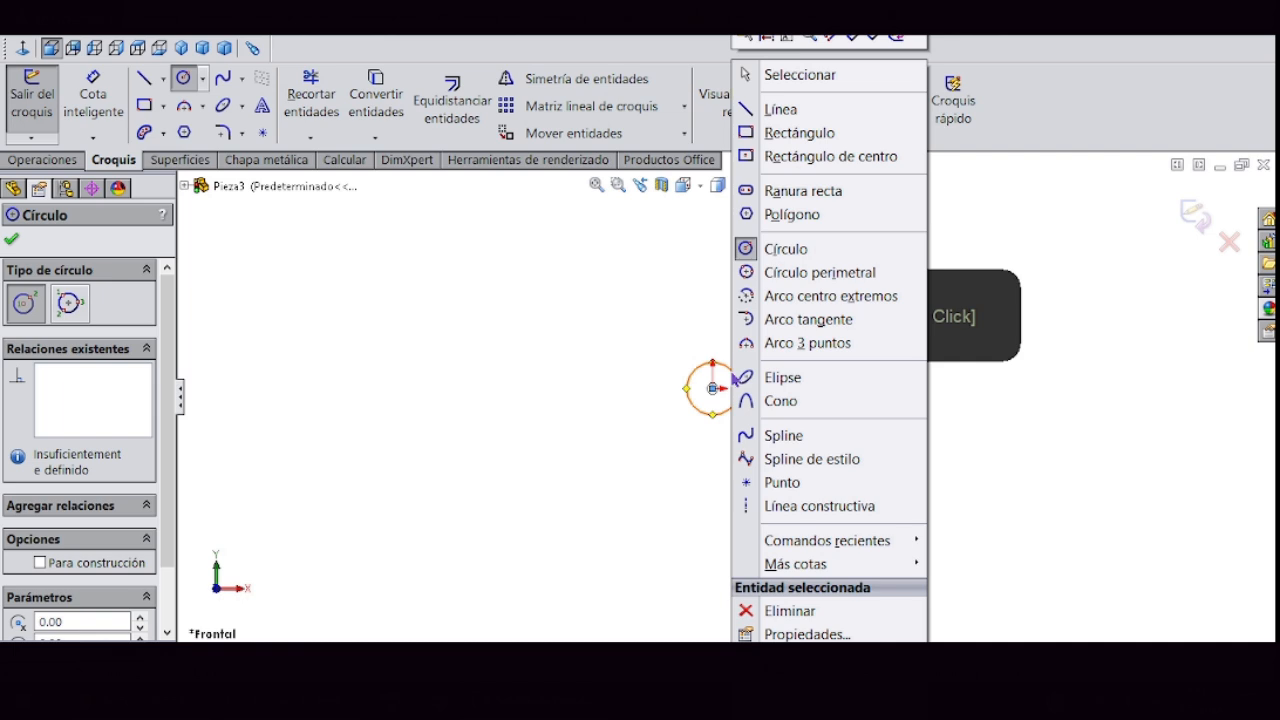
left_click(790, 75)
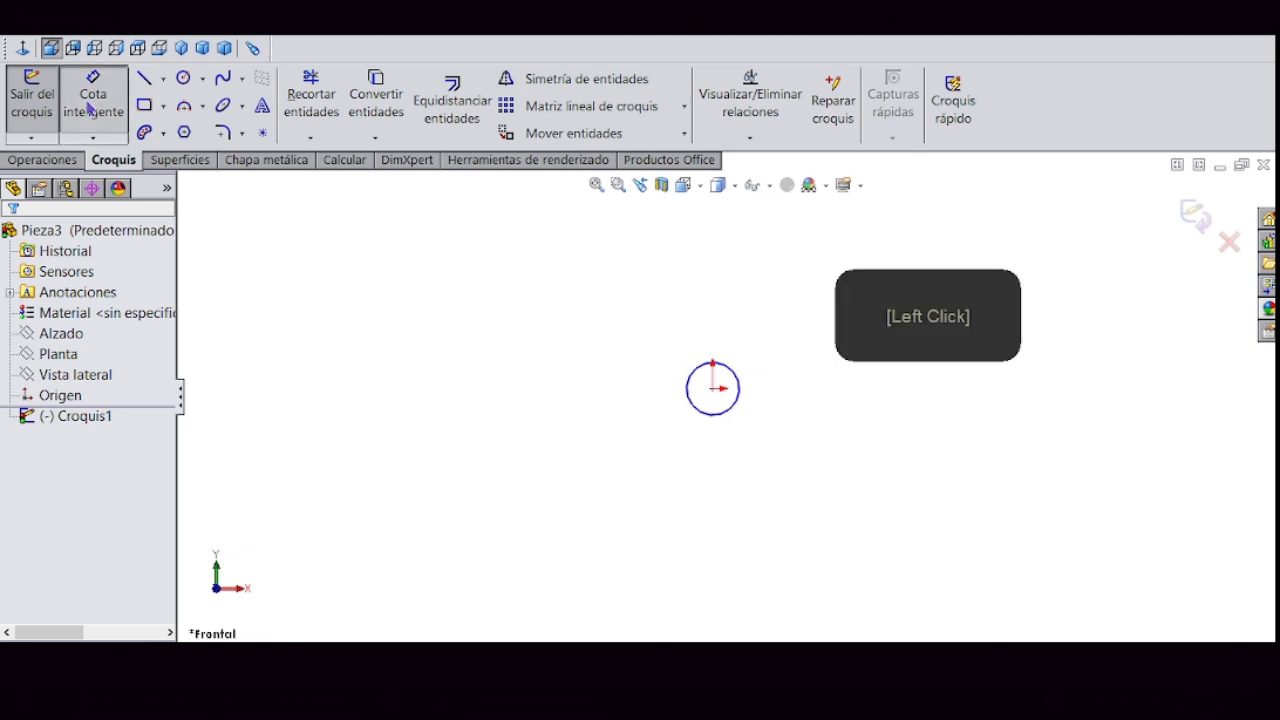
- Dimension the circle and set its diameter to 1 cm
left_click(727, 296)
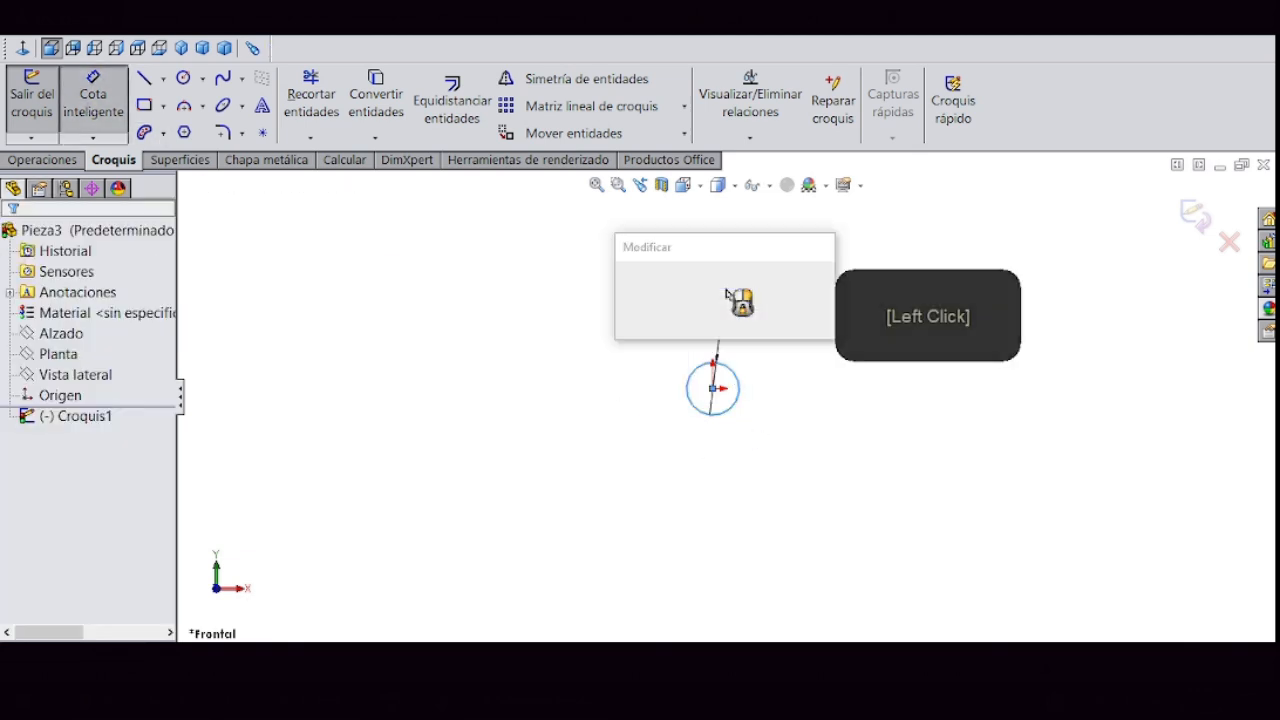
type("1")
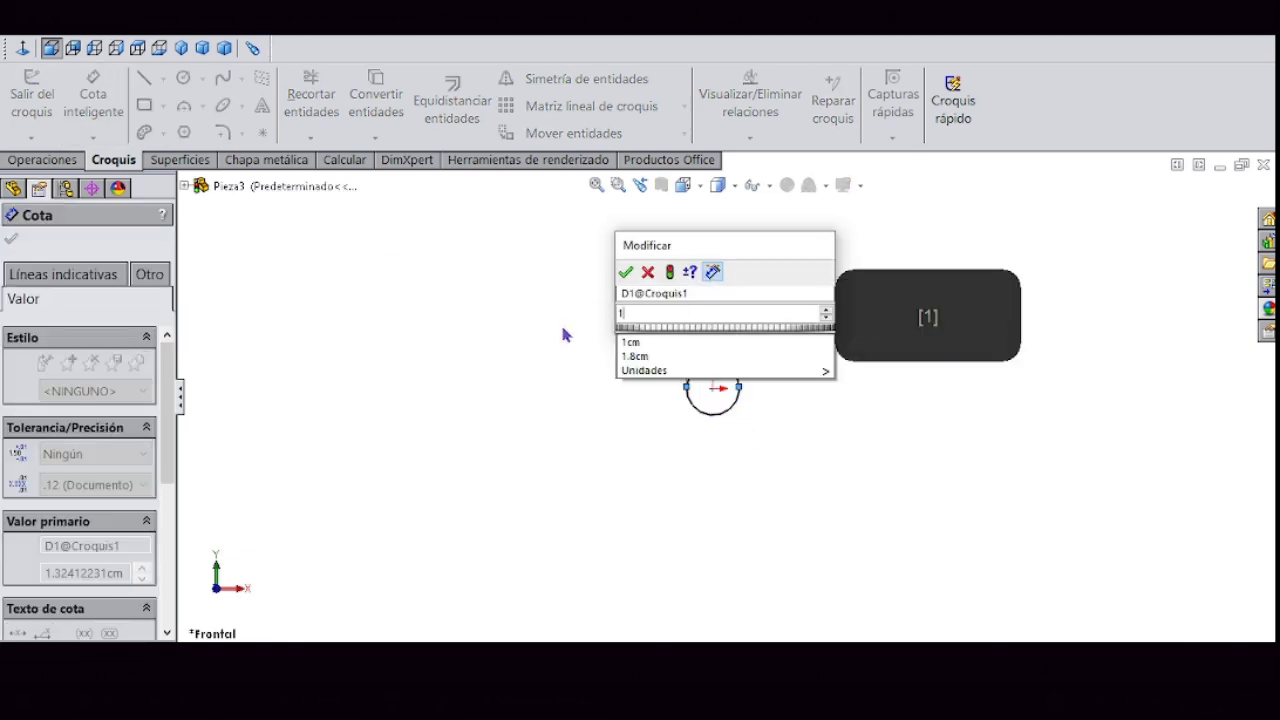
left_click(624, 274)
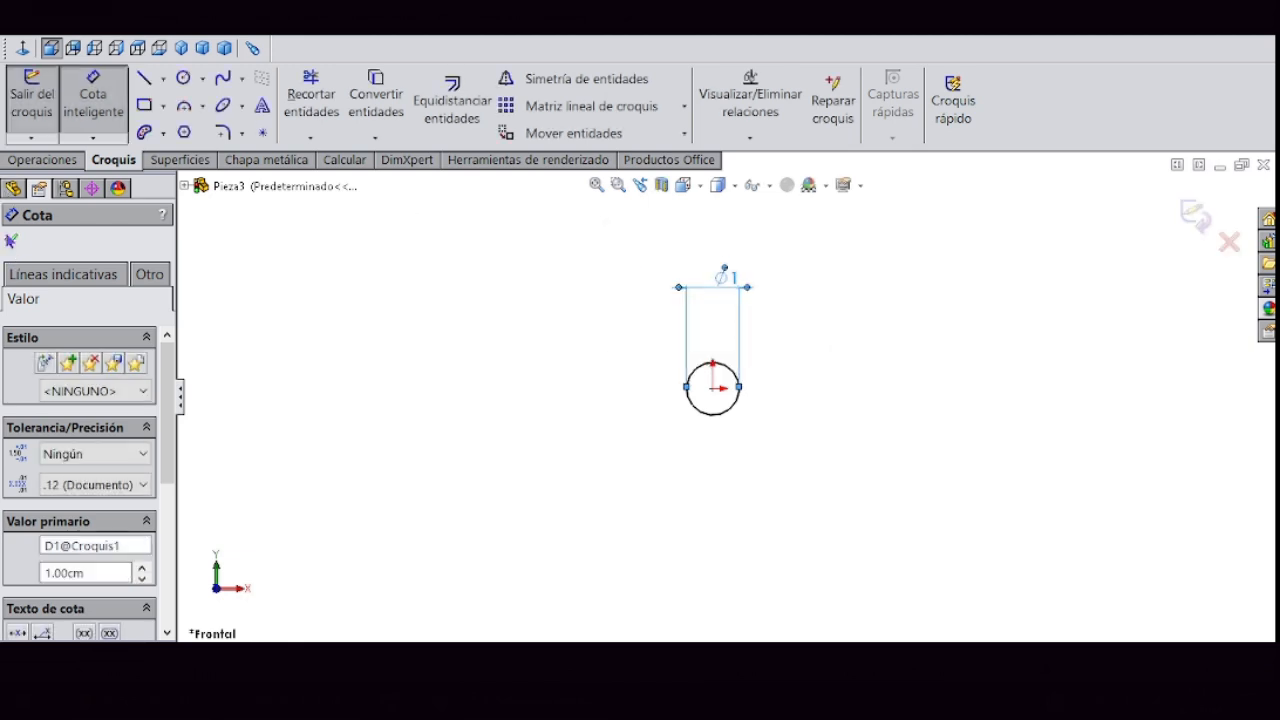
left_click(11, 239)
- Extrude the circle into a solid rod 7 cm long with the Plano medio end condition
left_click(38, 159)
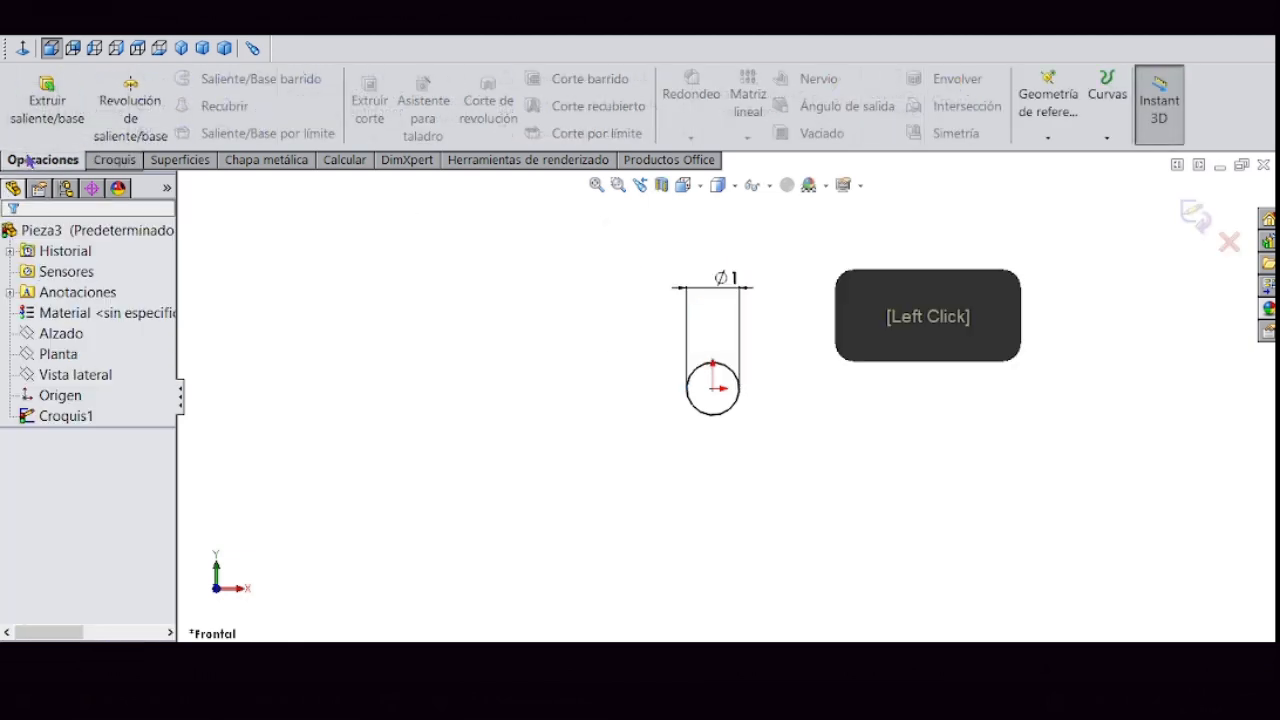
left_click(57, 120)
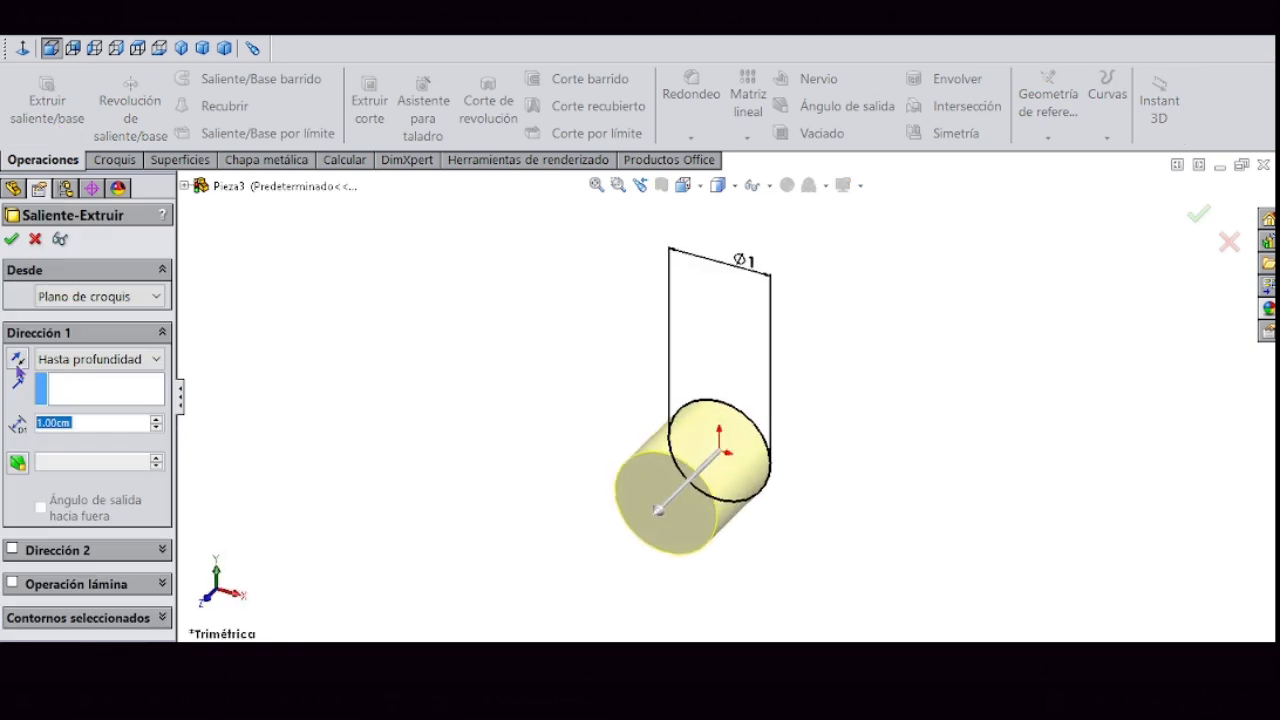
left_click(46, 423)
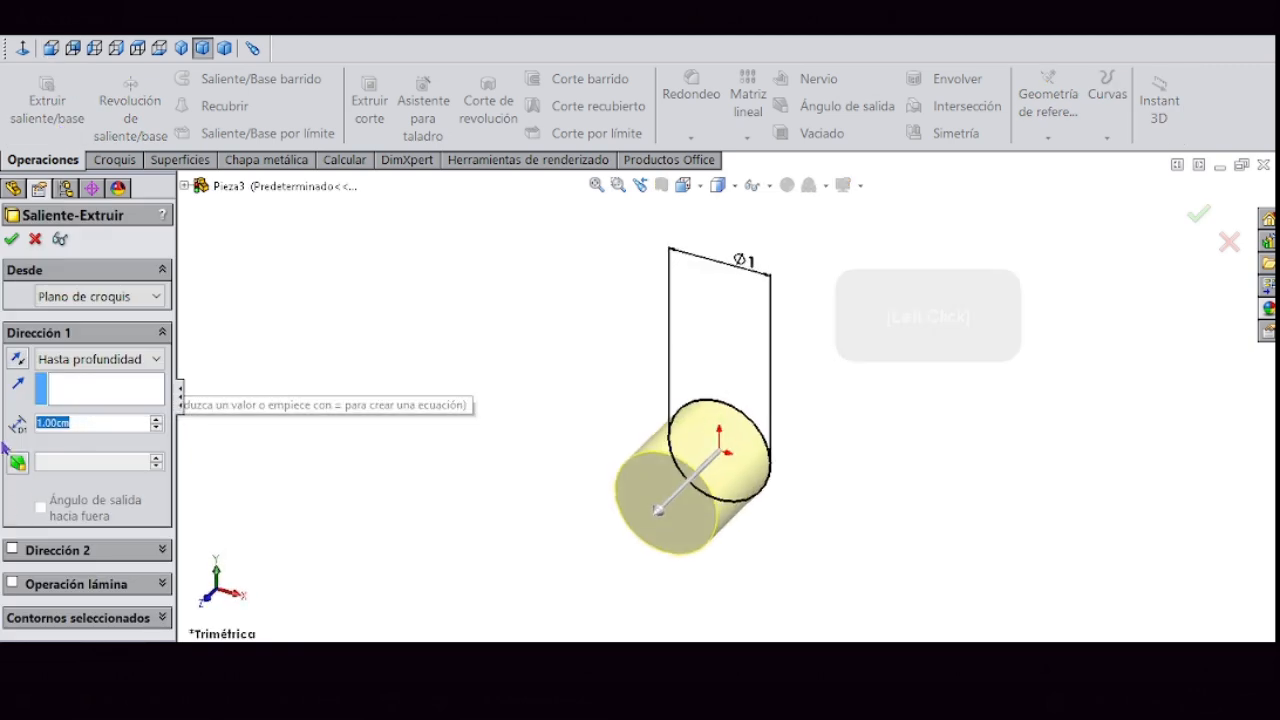
type("7")
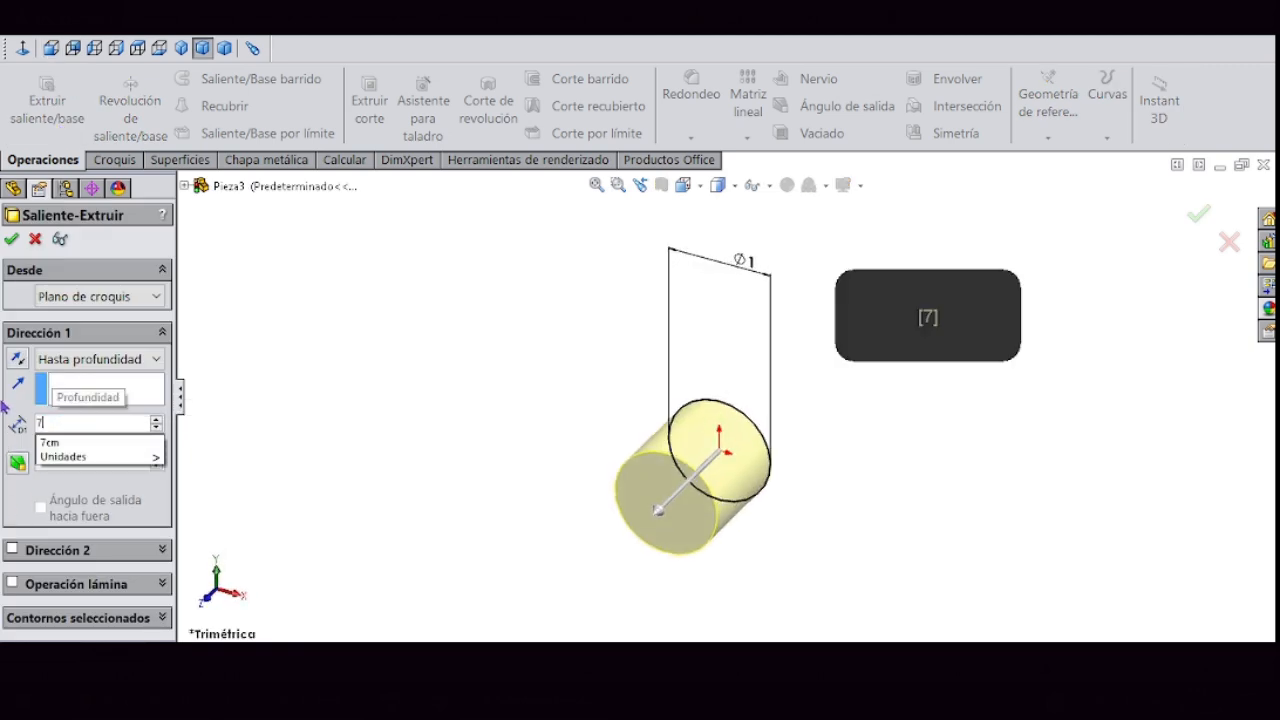
left_click(157, 298)
left_click(123, 308)
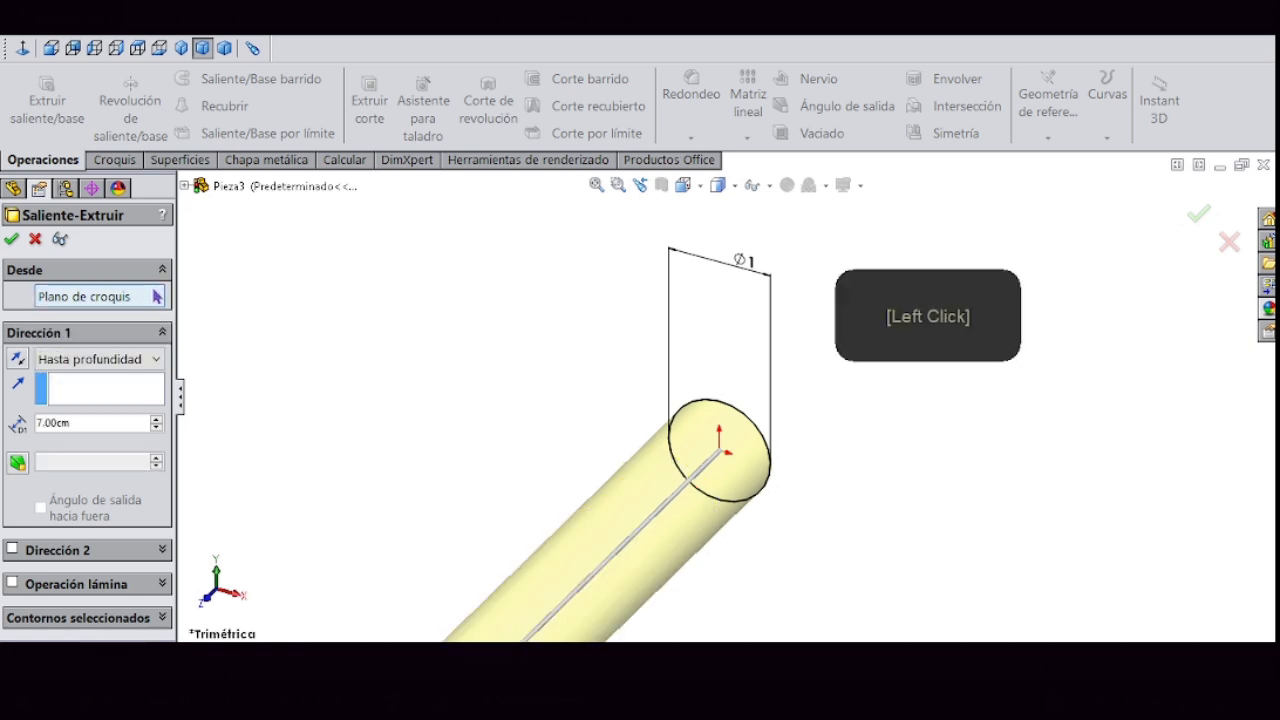
left_click(163, 334)
left_click(155, 331)
left_click(71, 431)
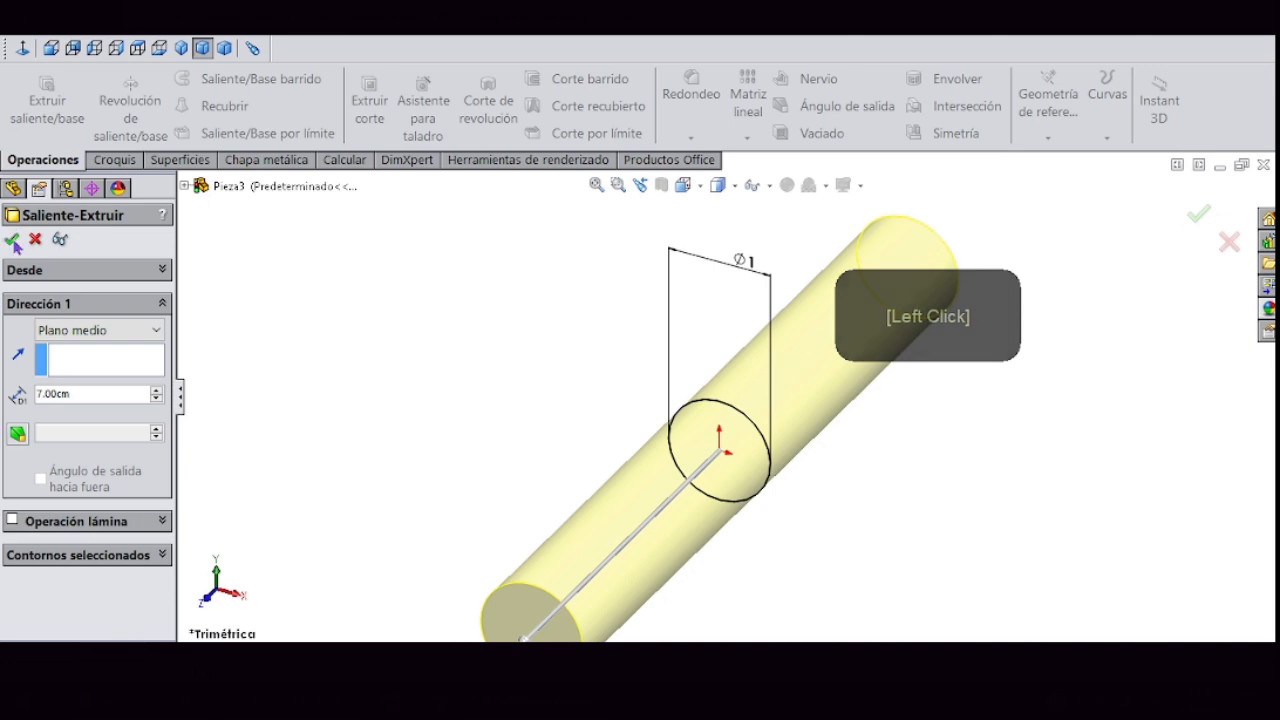
left_click(12, 240)
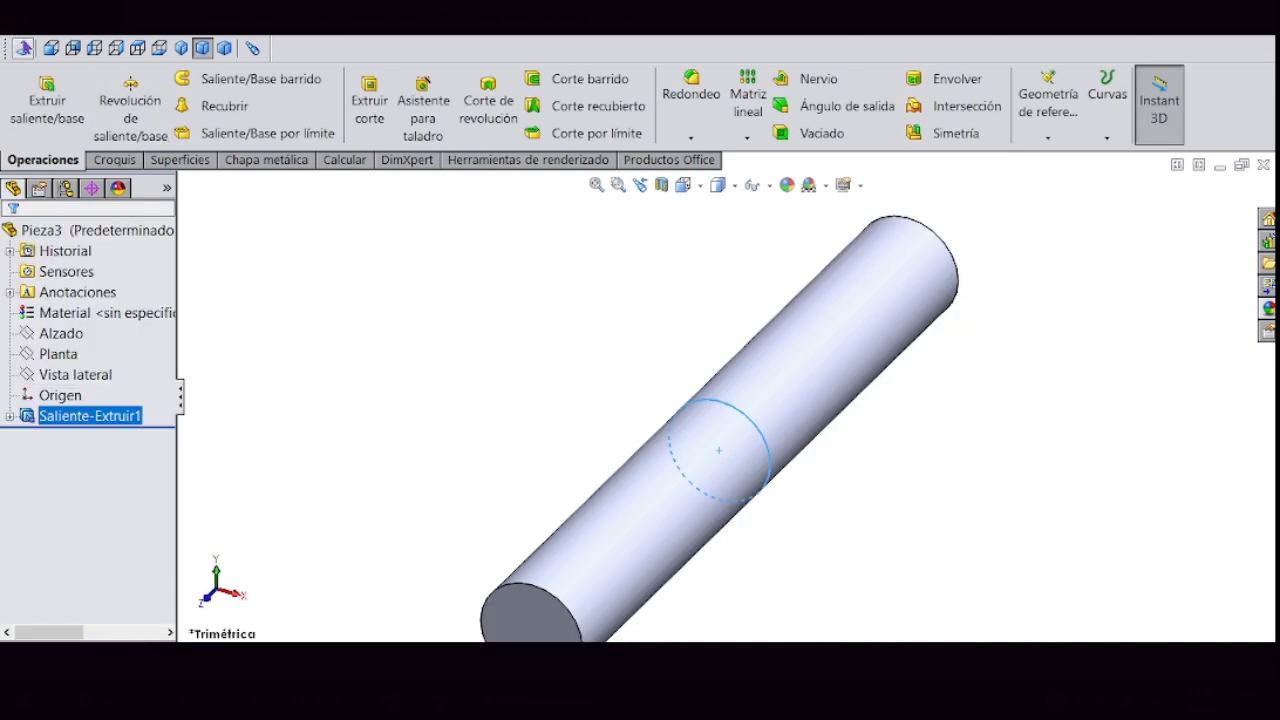
- Start a sketch on the Vista lateral plane and draw a circle with a radius of about 2.99 cm centred on the origin
left_click(51, 48)
left_click(73, 48)
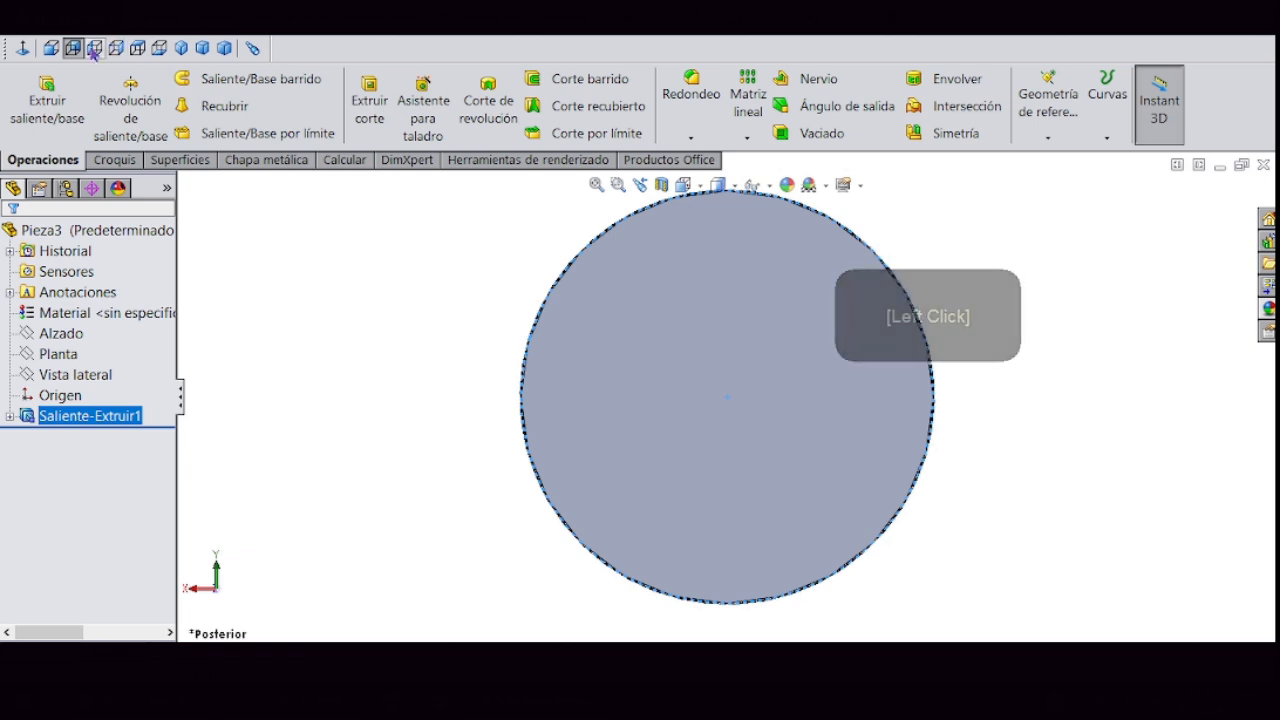
left_click(94, 48)
scroll(798, 434, "down", 1)
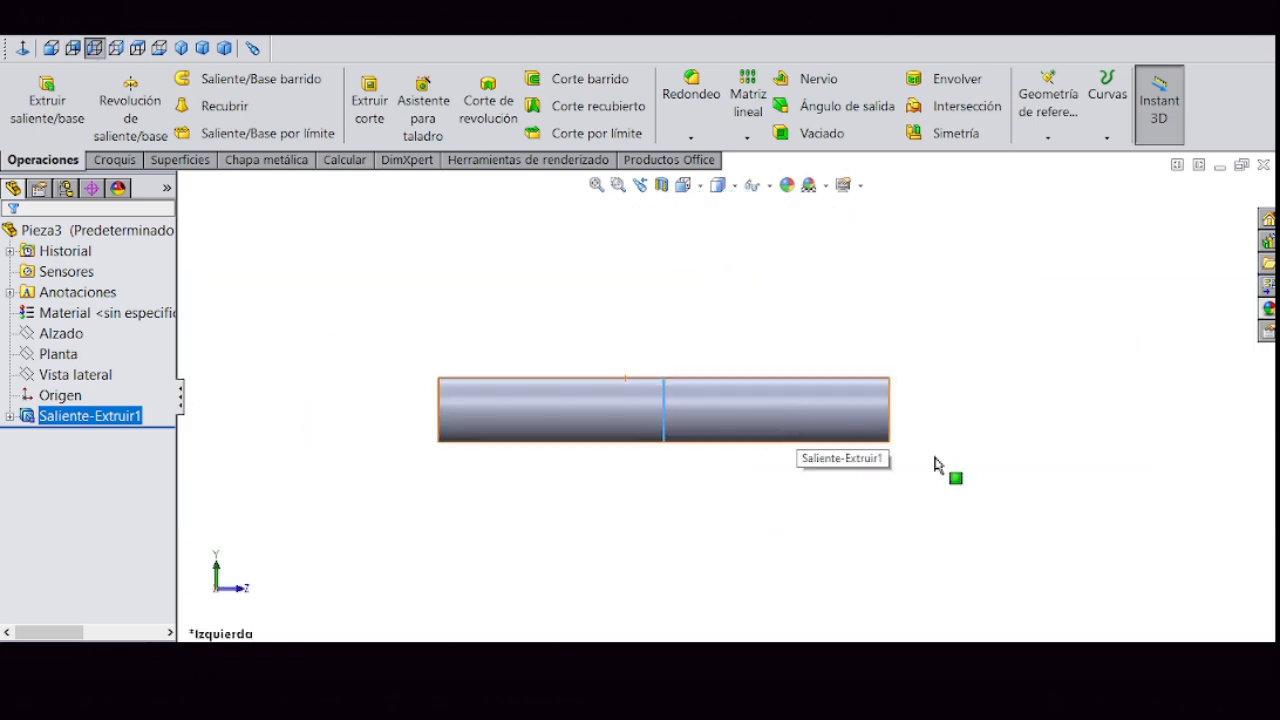
scroll(696, 430, "down", 1)
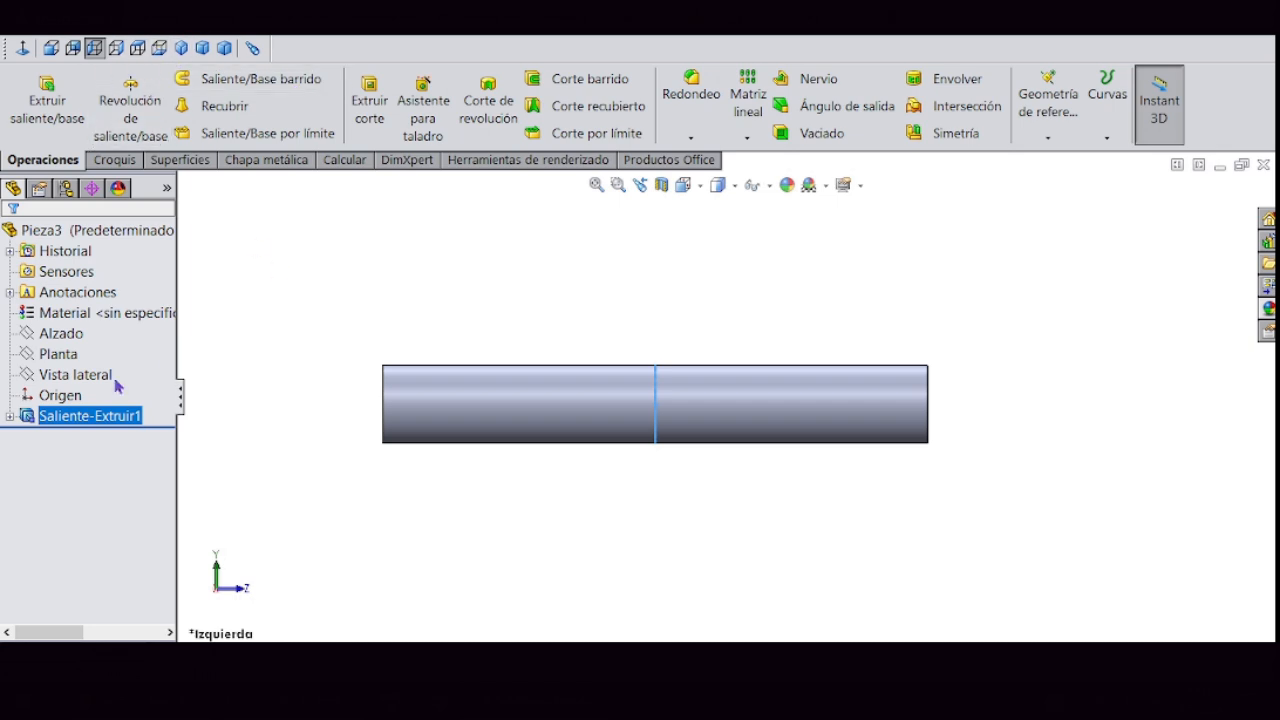
left_click(62, 374)
left_click(70, 343)
left_click(183, 80)
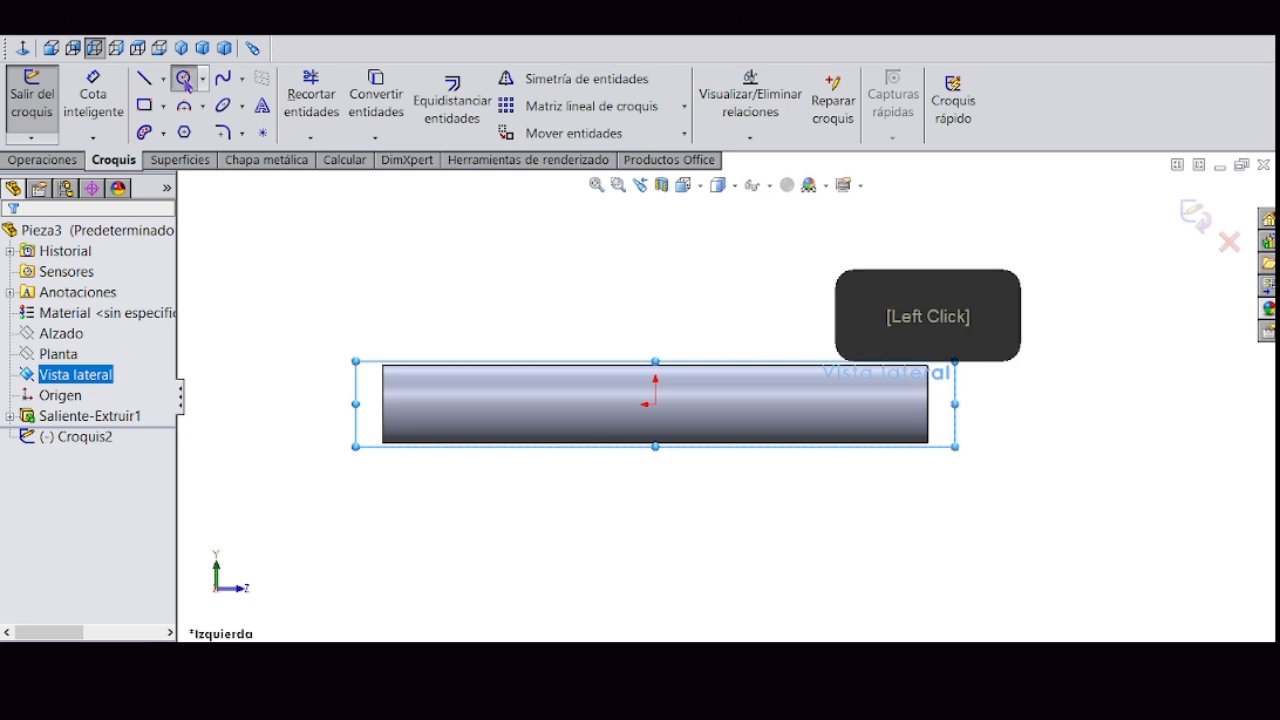
left_click(655, 404)
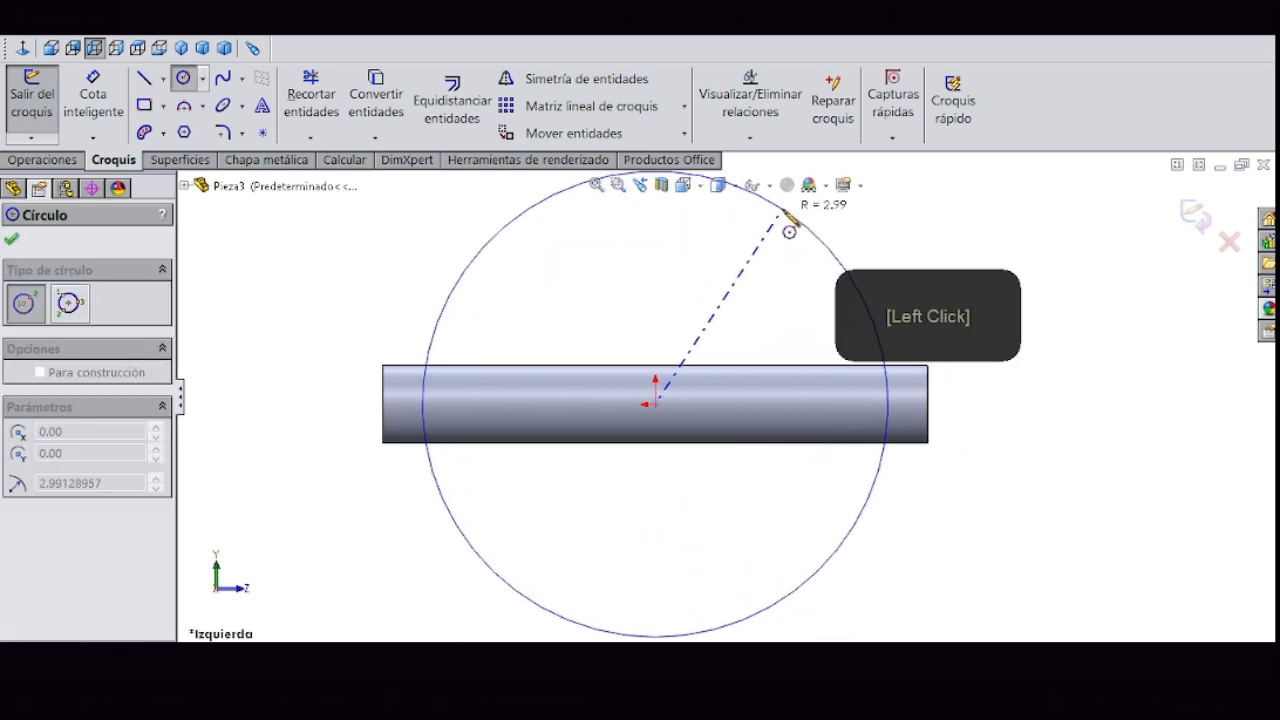
left_click(789, 233)
right_click(789, 230)
left_click(840, 74)
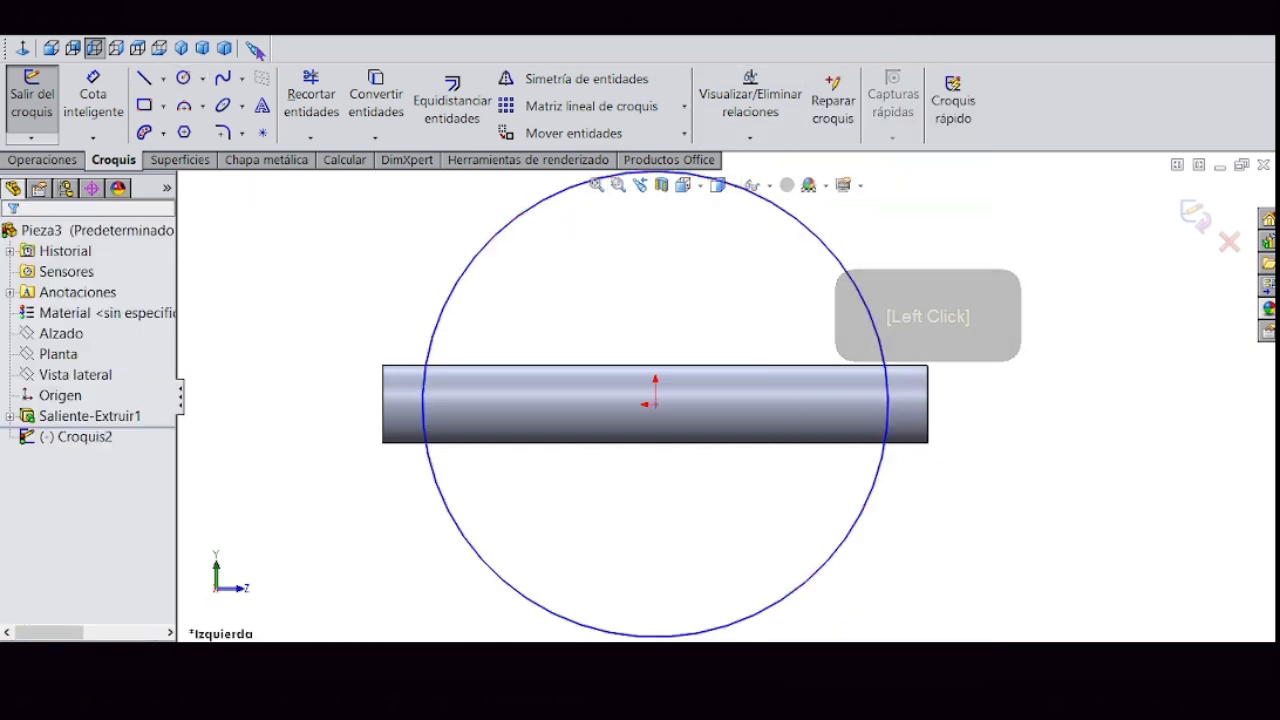
- Dimension the circle on the side plane and set its diameter to 6 cm
left_click(163, 79)
left_click(93, 95)
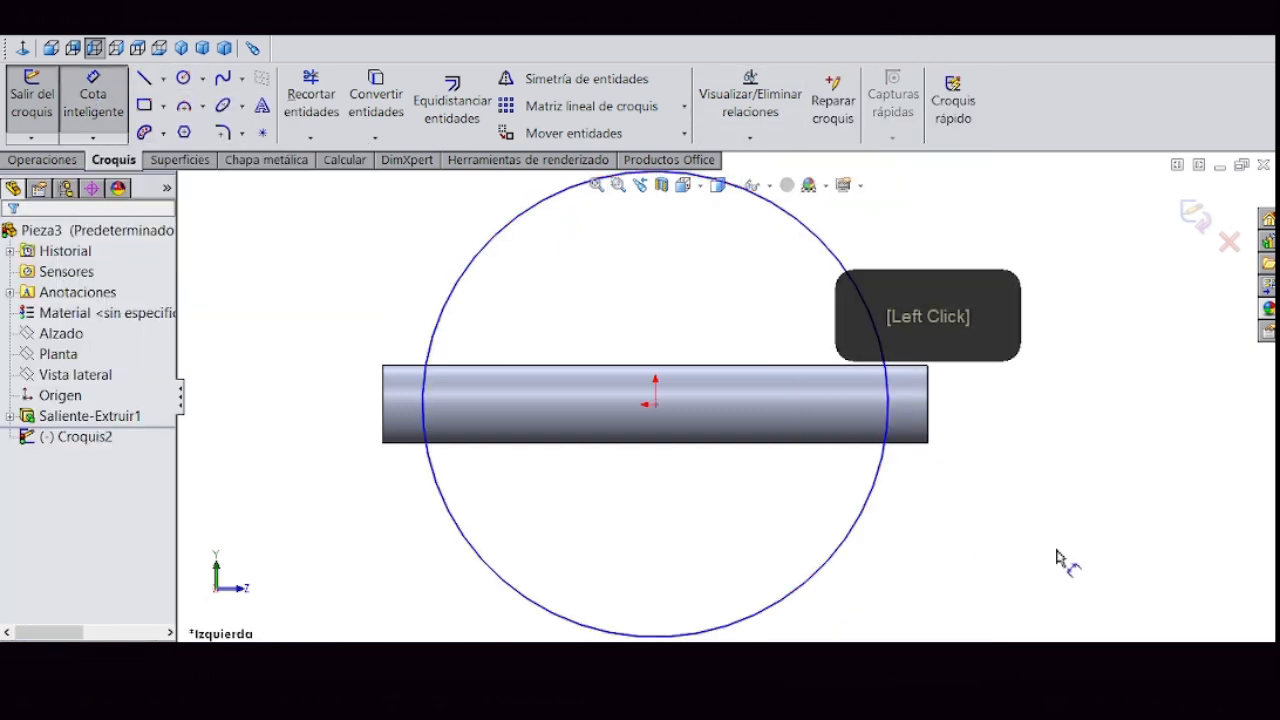
left_click(880, 478)
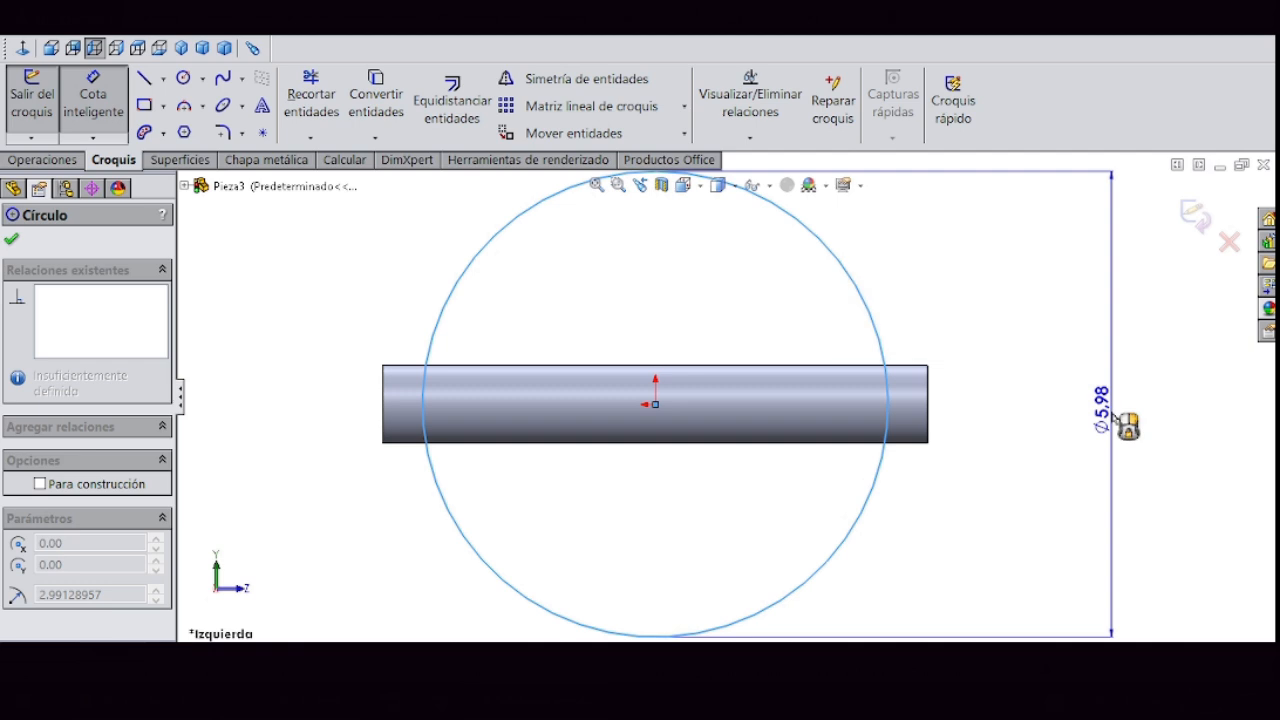
left_click(1118, 420)
left_click(971, 457)
type("6")
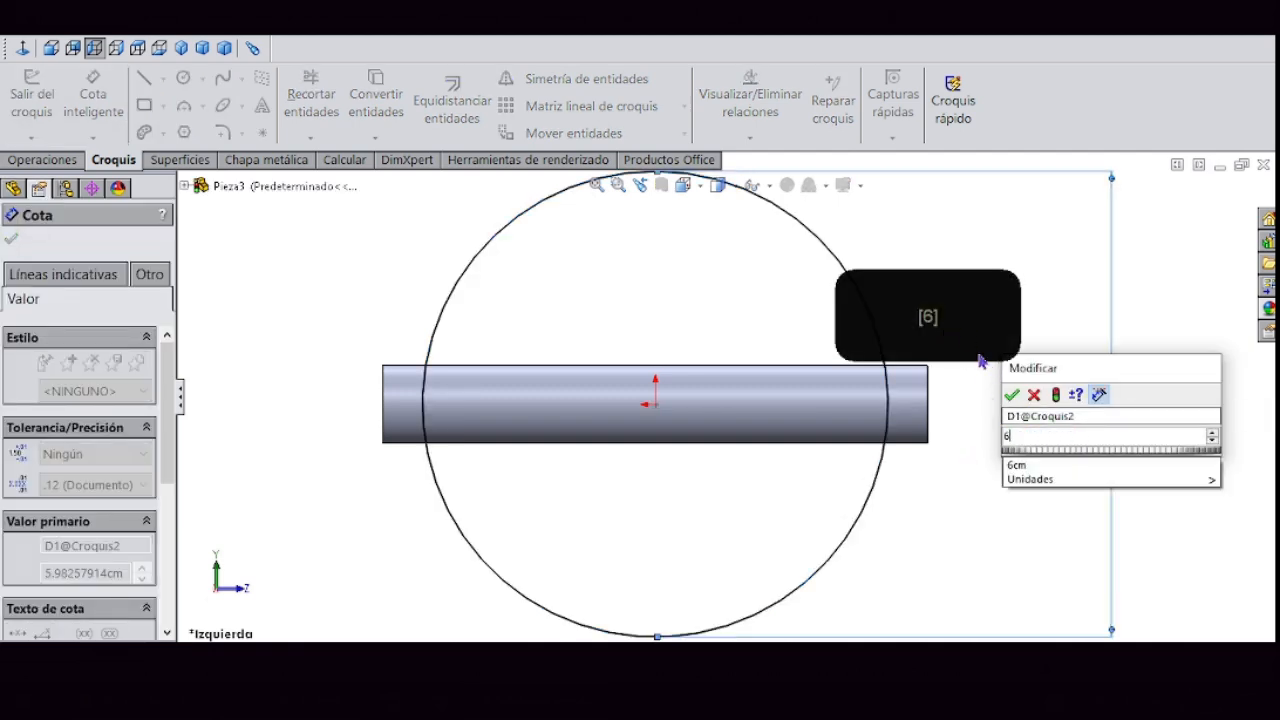
left_click(1011, 394)
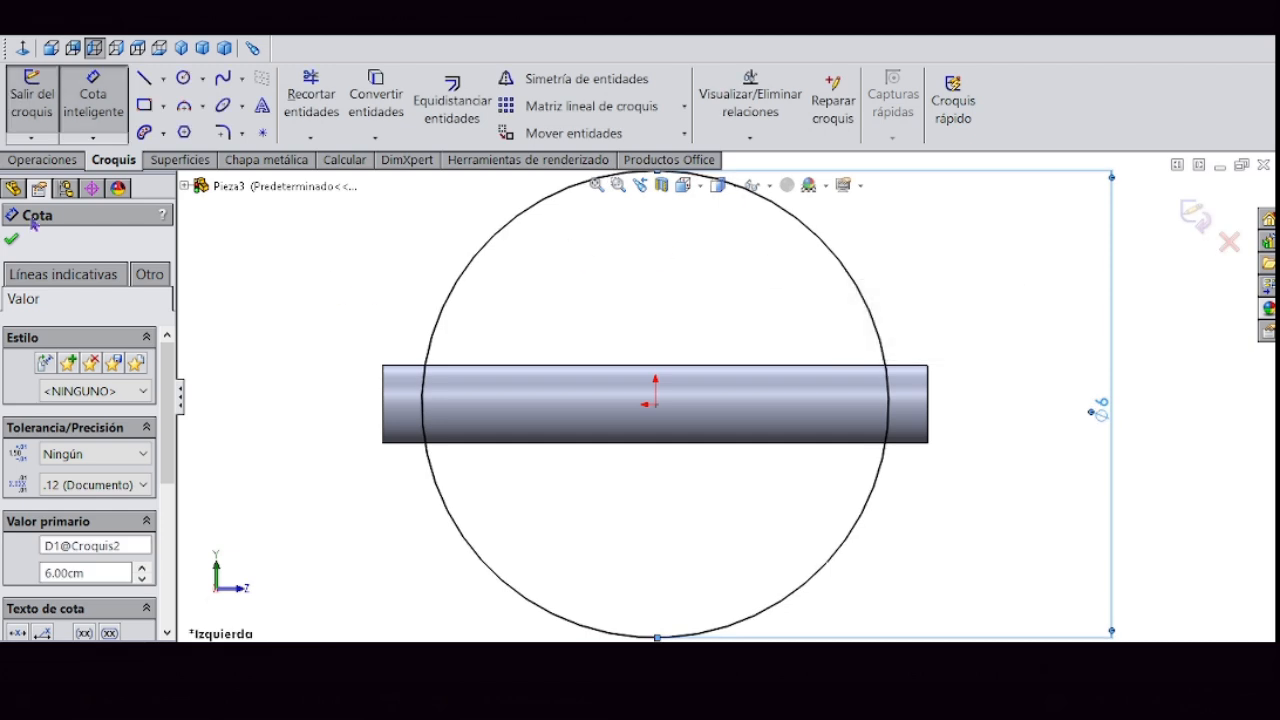
key("f")
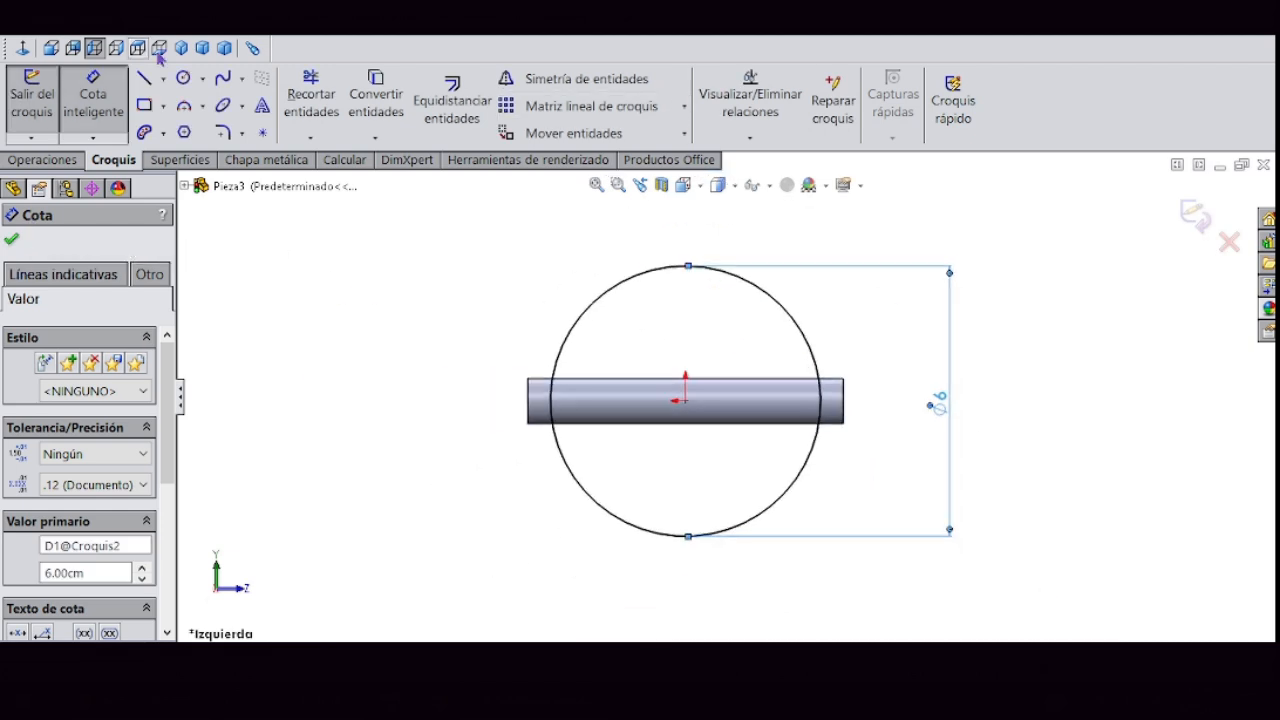
- Sketch a larger concentric circle around the 6 cm circle, extending beyond both ends of the rod
left_click(203, 80)
left_click(212, 108)
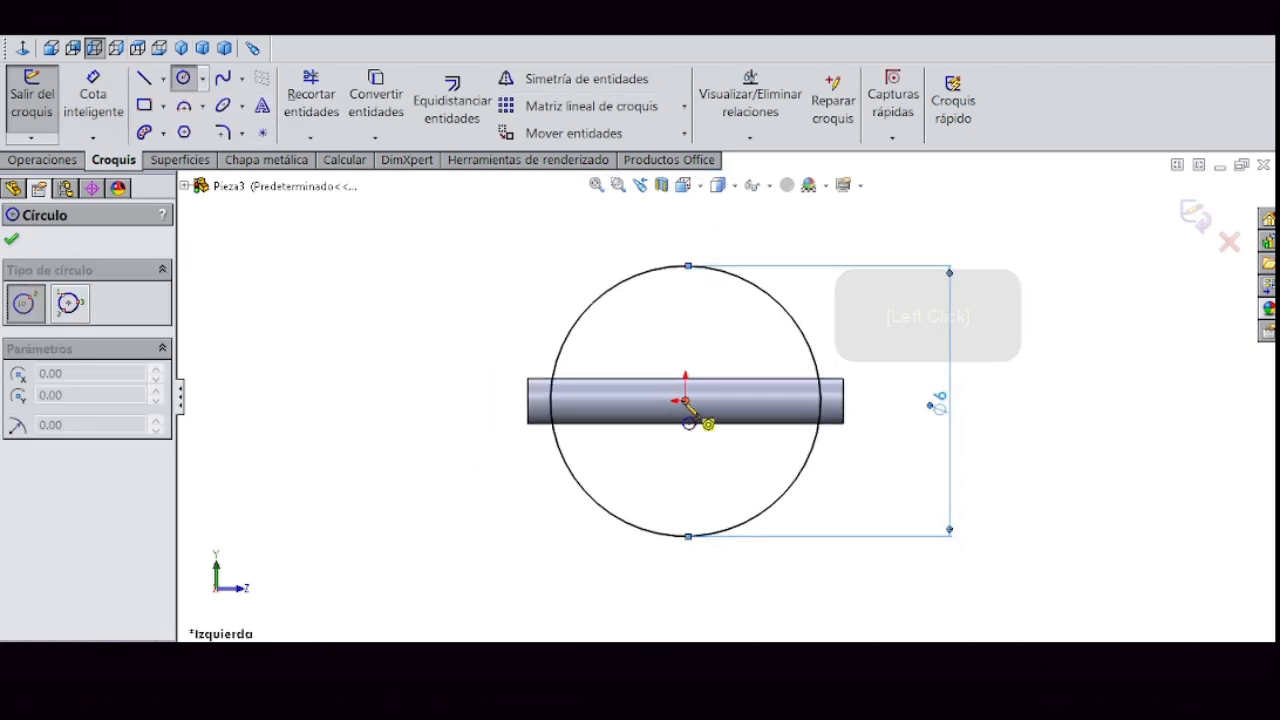
left_click(686, 400)
left_click(812, 258)
right_click(812, 258)
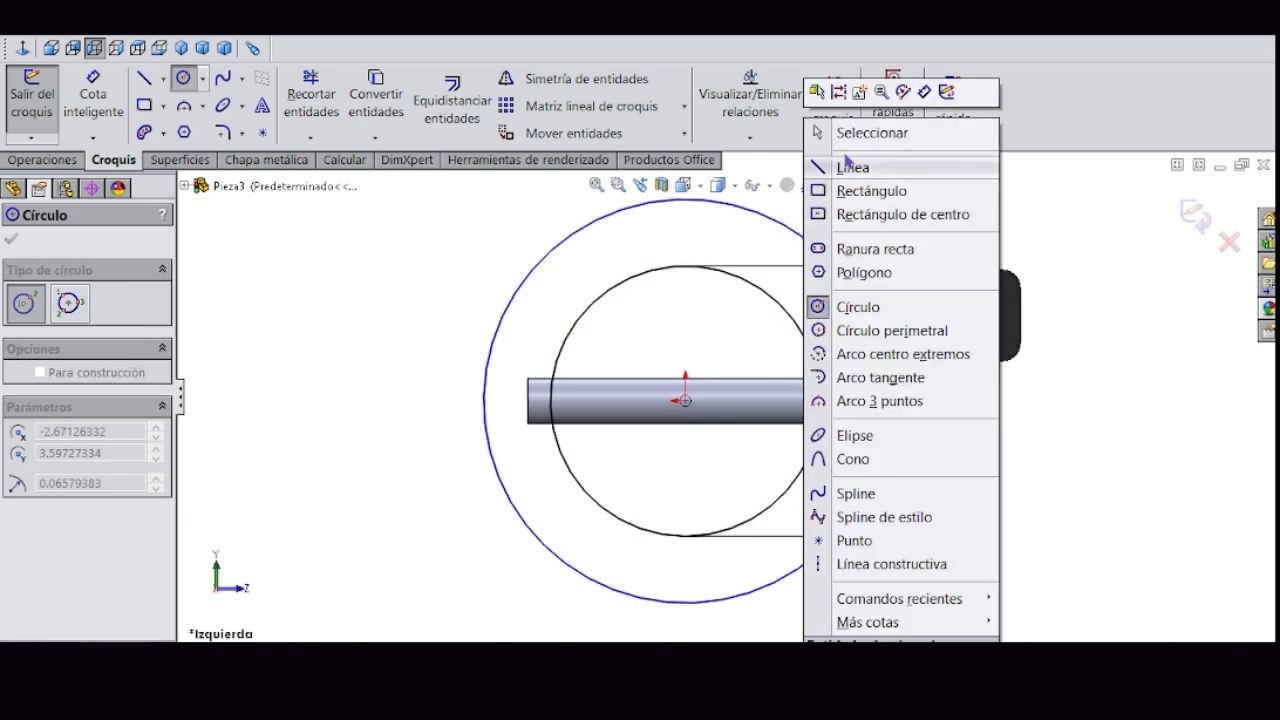
left_click(857, 131)
- Cut the rod's ends with the ring between the two circles, 2 cm deep using the Plano medio end condition
left_click(32, 95)
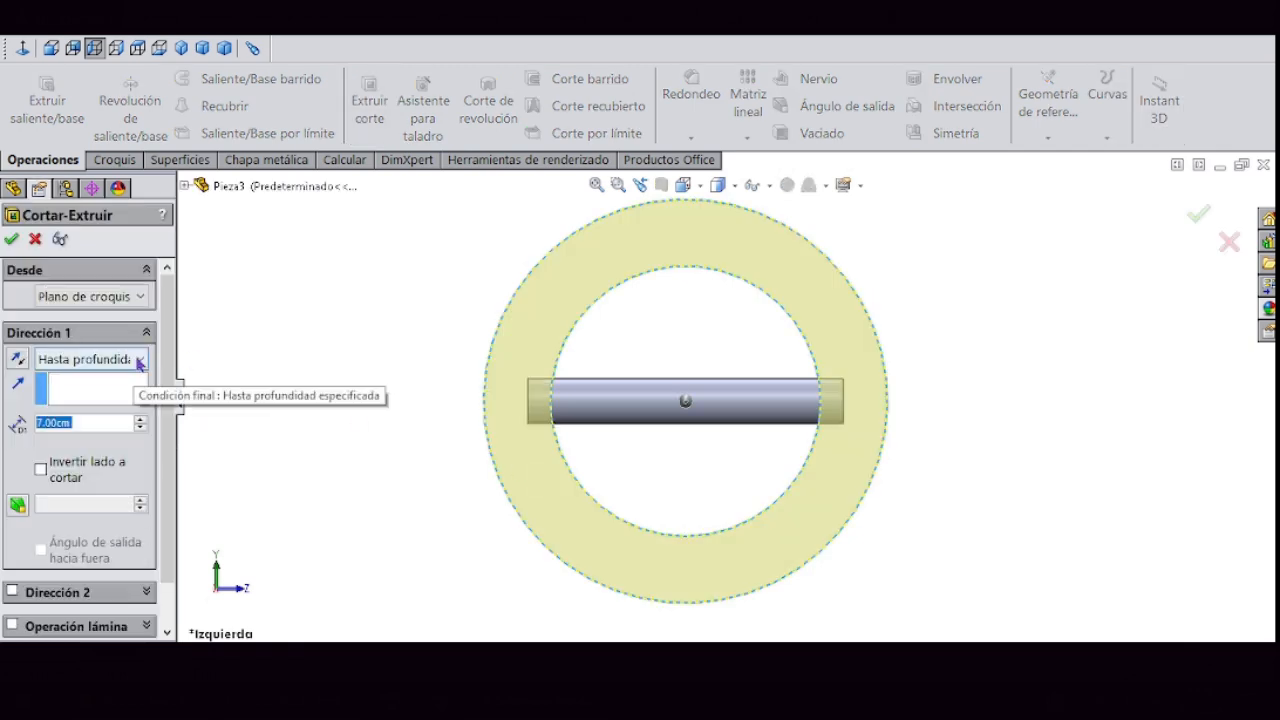
left_click(138, 362)
left_click(100, 508)
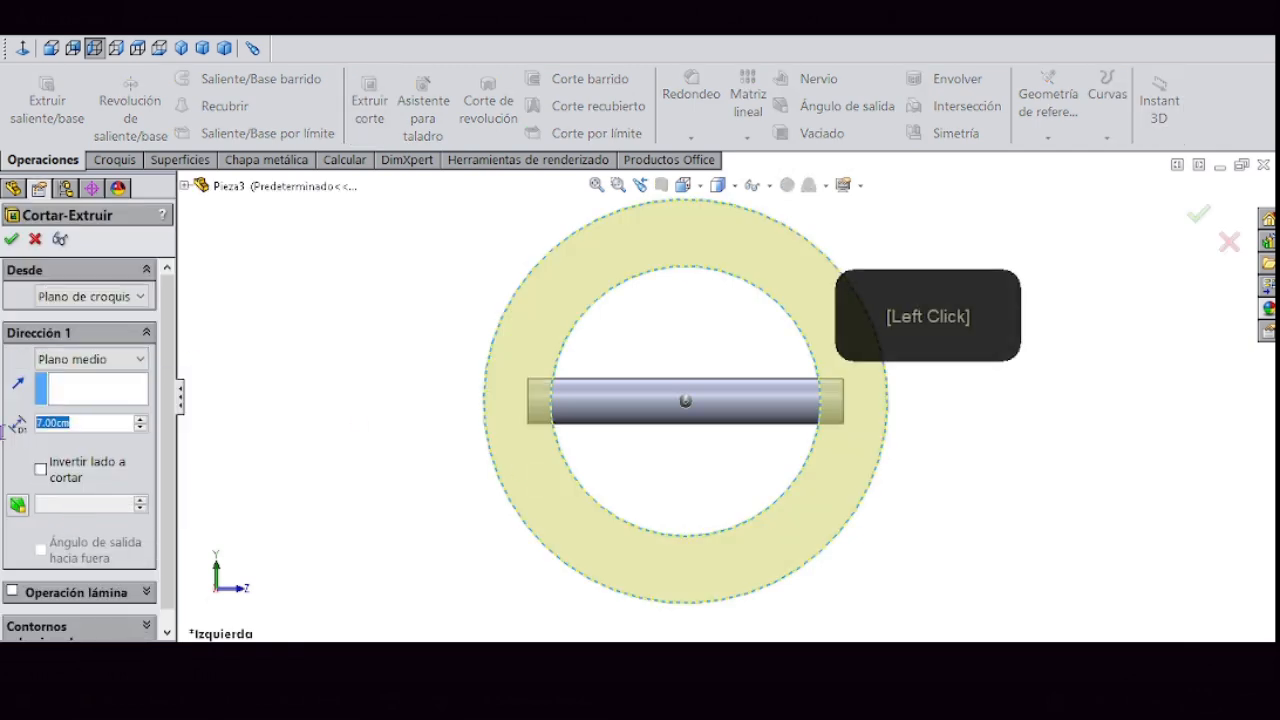
type("2")
key("Return")
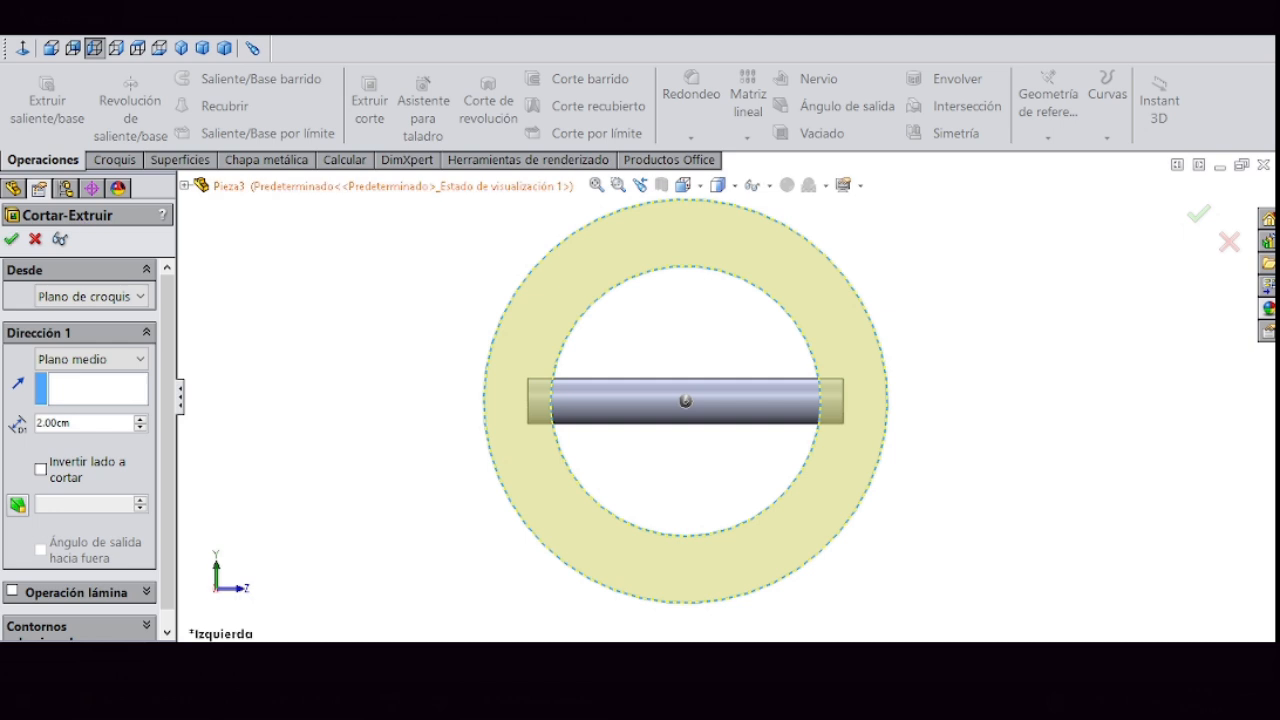
left_click(1199, 214)
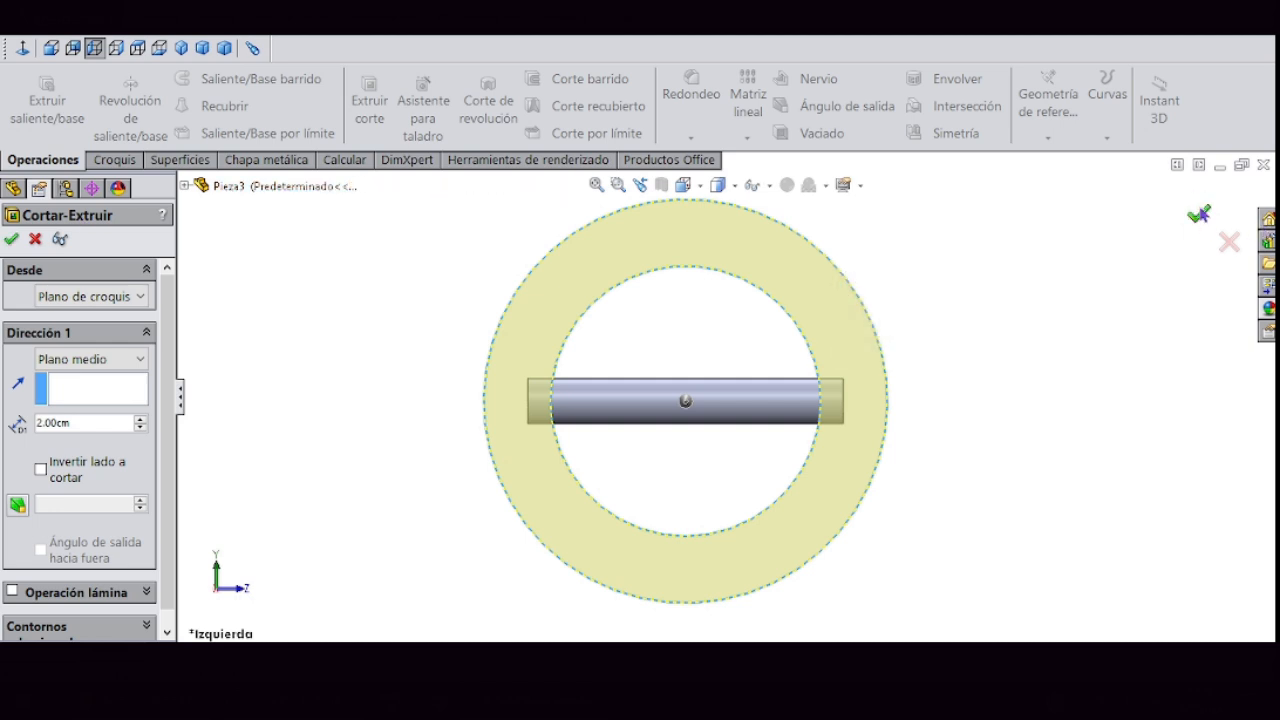
middle_click_drag(905, 420, 710, 428)
scroll(710, 428, "down", 1)
scroll(710, 428, "up", 2)
scroll(510, 312, "down", 1)
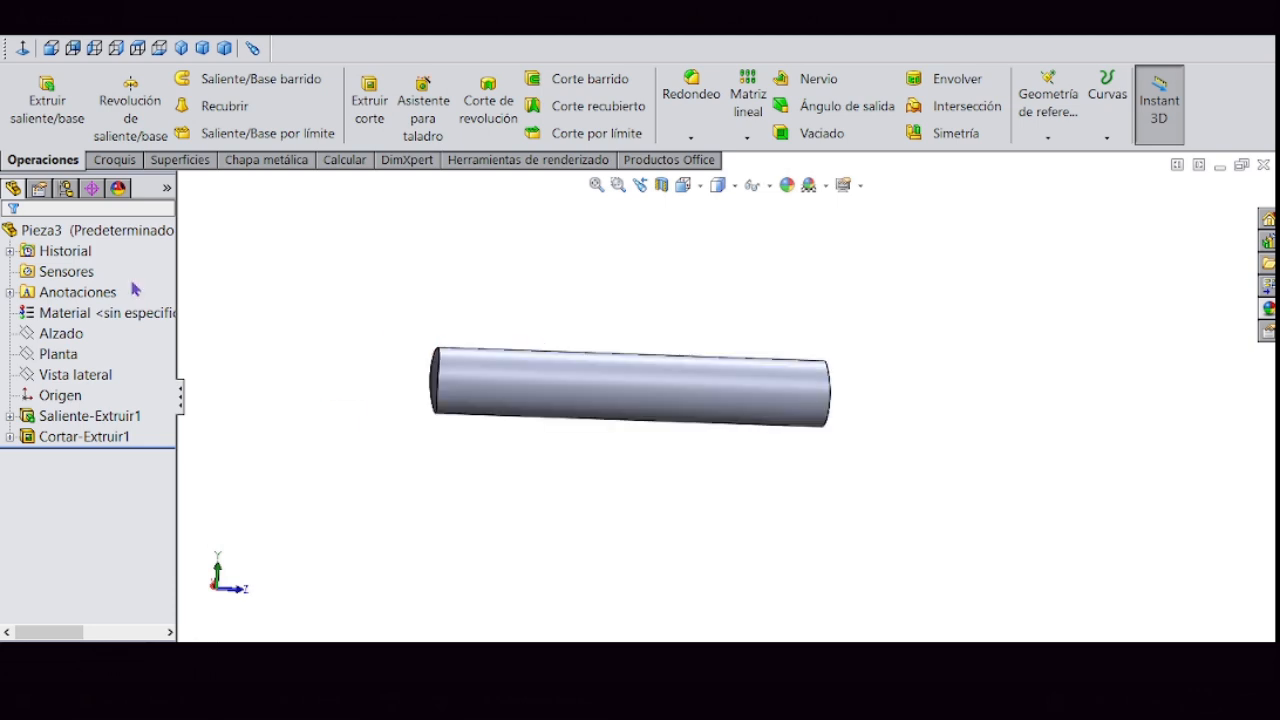
- Switch to an empty assembly and insert part 1 as its first component
left_click(172, 22)
left_click(131, 136)
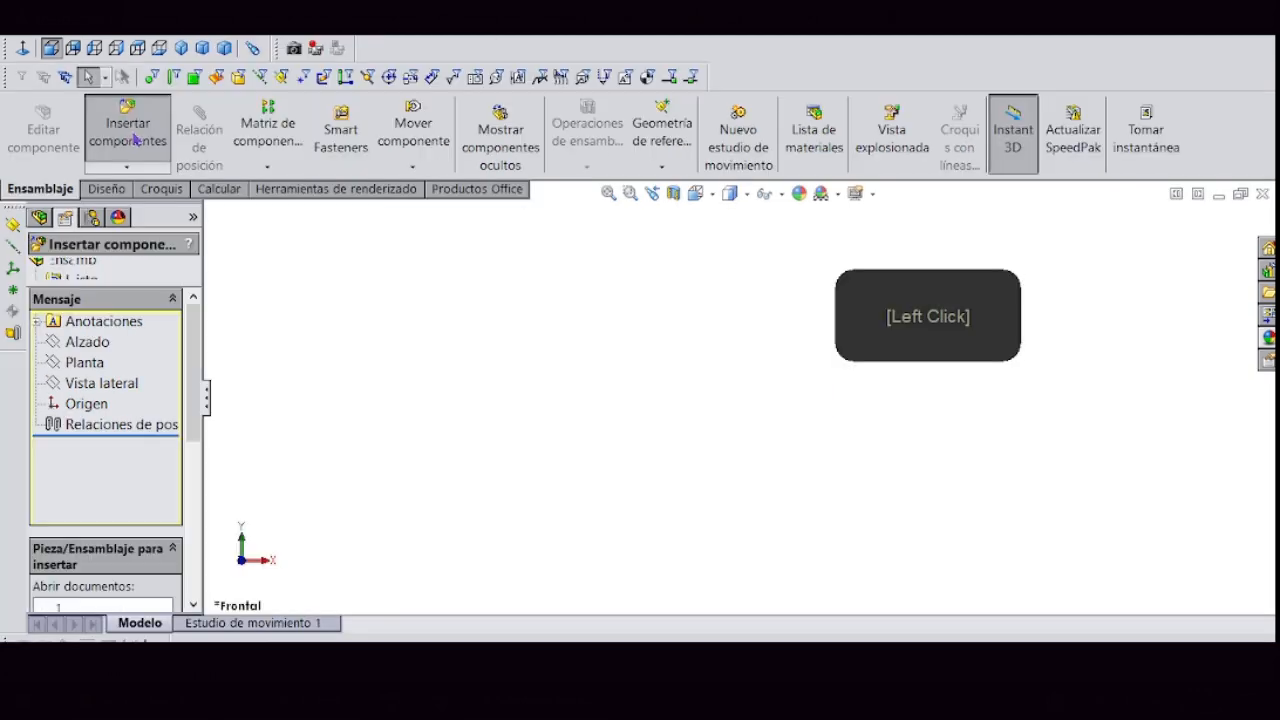
left_click_drag(195, 347, 204, 406)
left_click(59, 470)
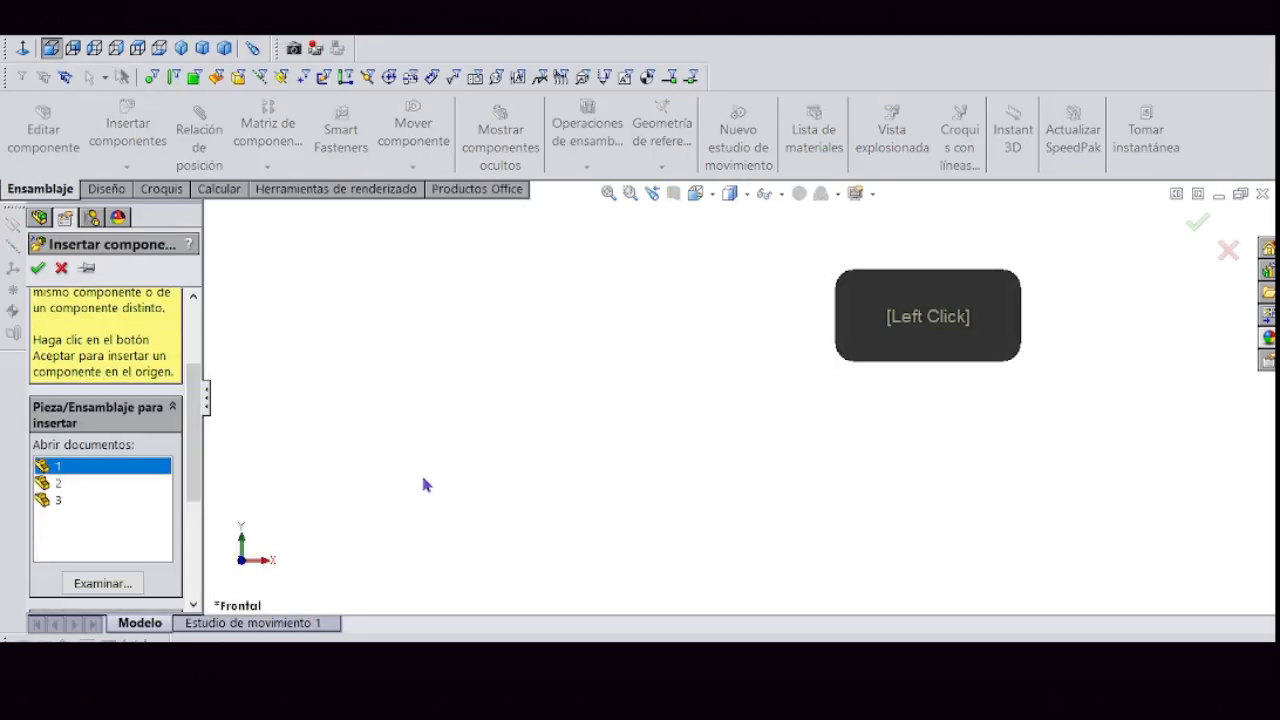
left_click(680, 418)
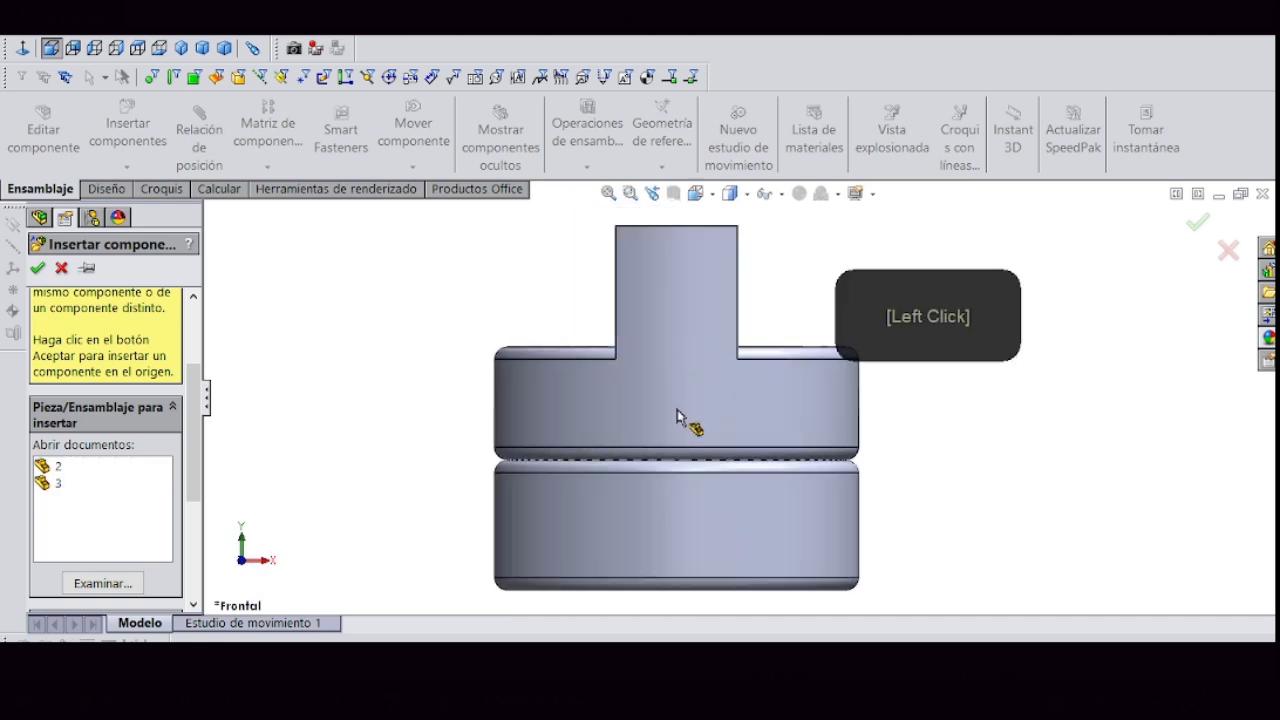
- Insert part 2 into the assembly as a second component beside part 1
left_click(125, 122)
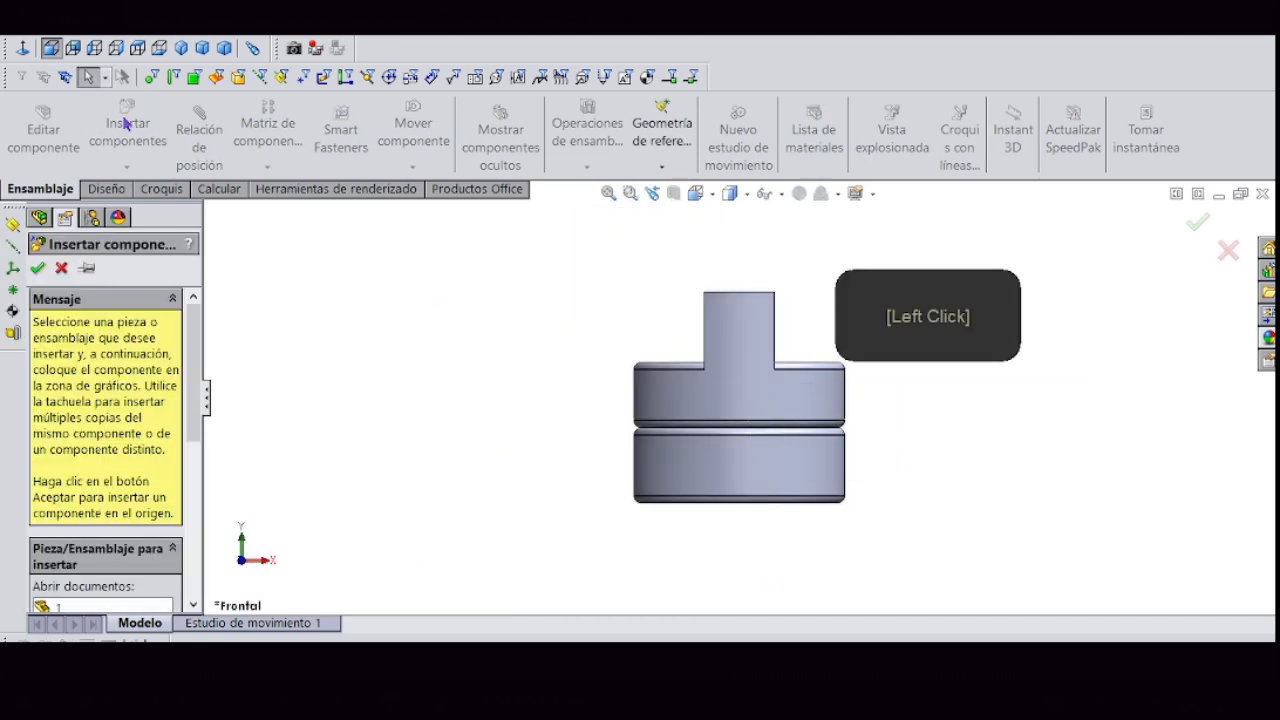
scroll(82, 571, "down", 1)
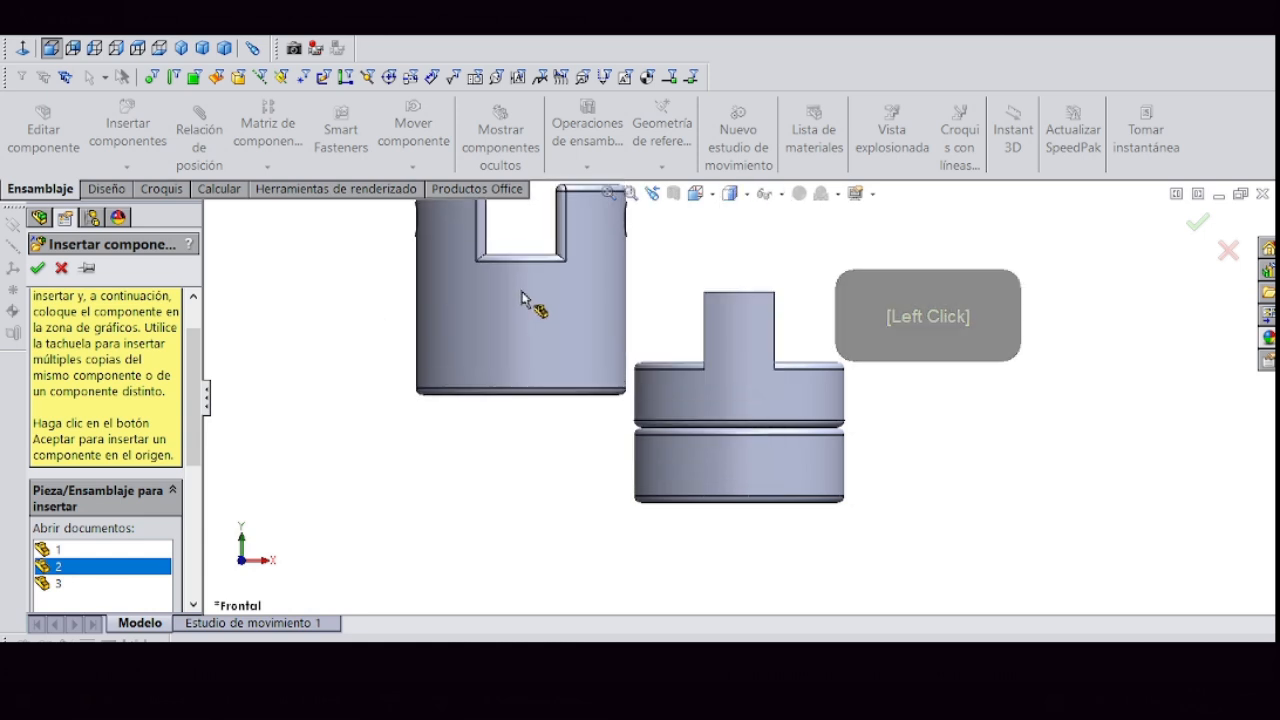
left_click(690, 348)
scroll(738, 344, "up", 2)
scroll(787, 317, "down", 4)
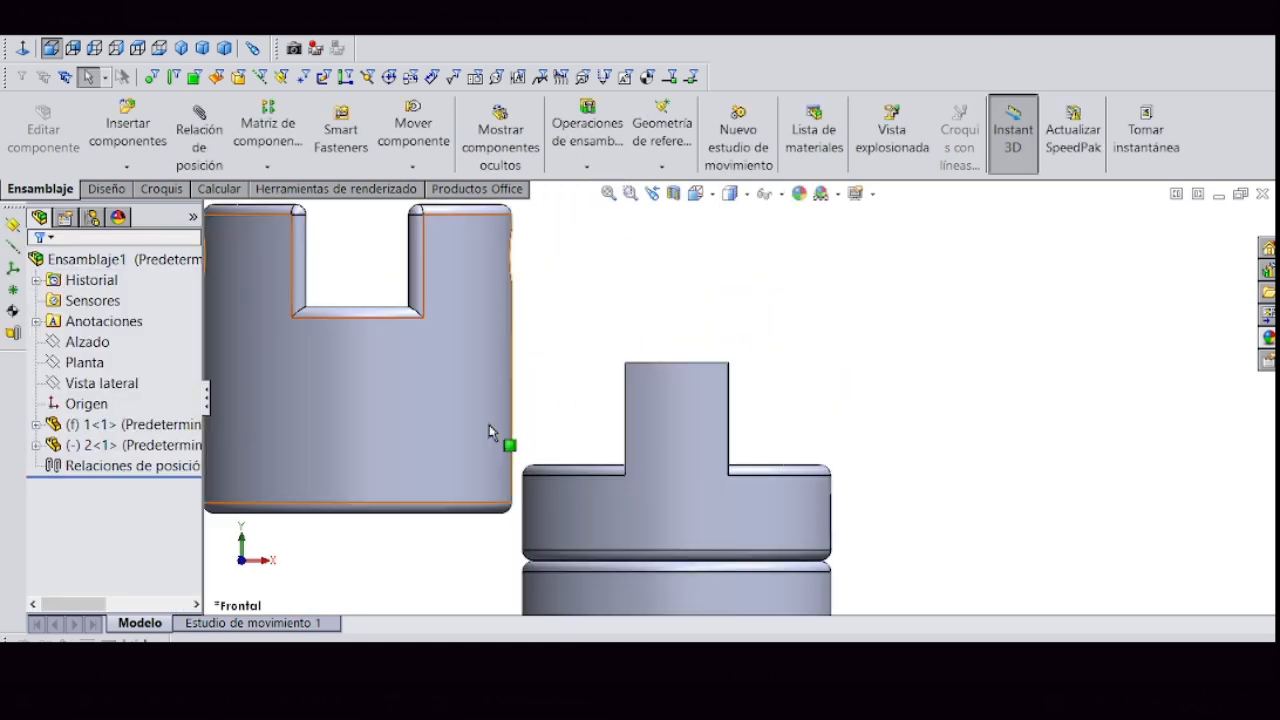
- Rotate part 2 until its slot faces down and move it just above the tongue of part 1
right_click_drag(402, 425, 688, 208)
right_click_drag(760, 277, 810, 280)
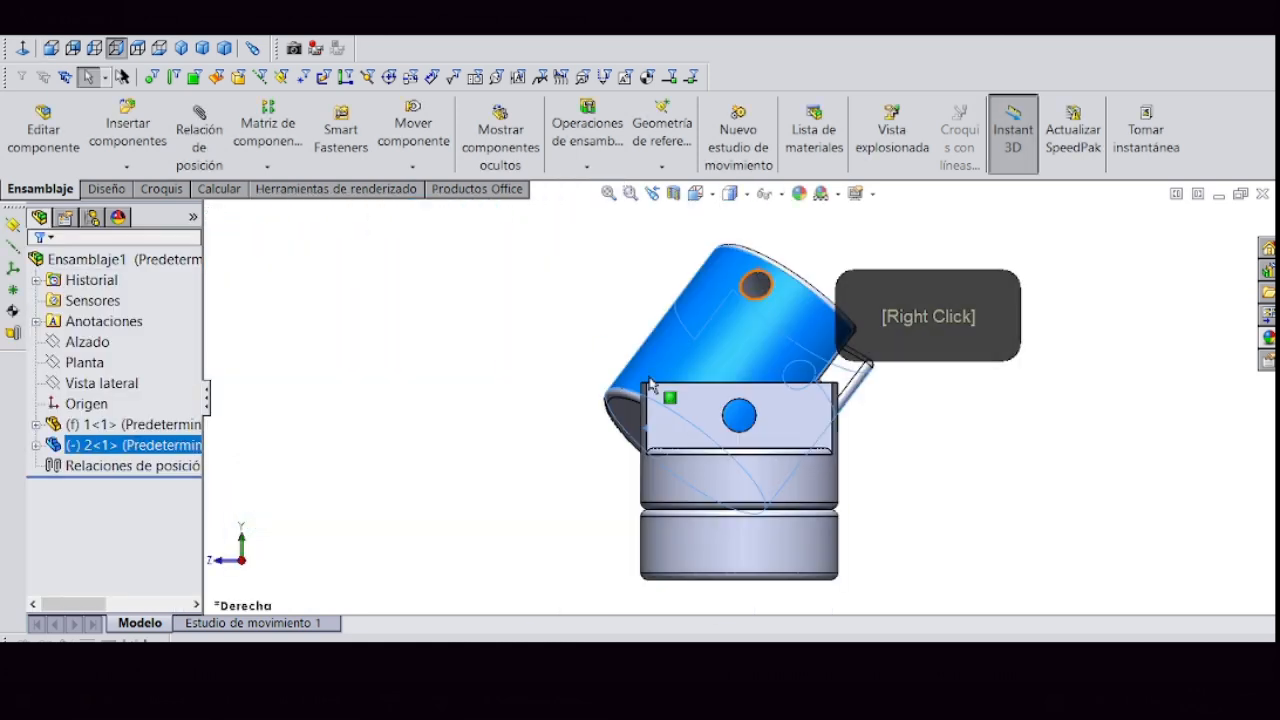
right_click_drag(675, 322, 745, 311)
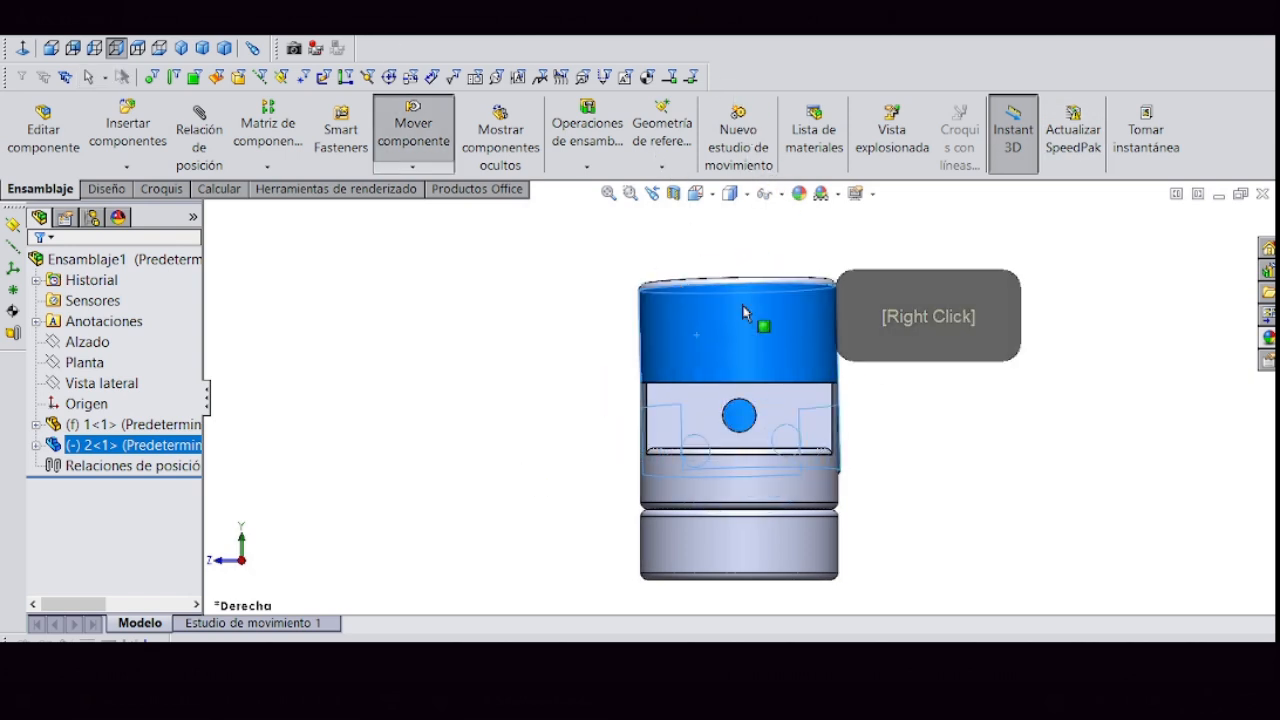
scroll(745, 311, "down", 3)
left_click_drag(727, 488, 755, 403)
middle_click_drag(755, 403, 845, 457)
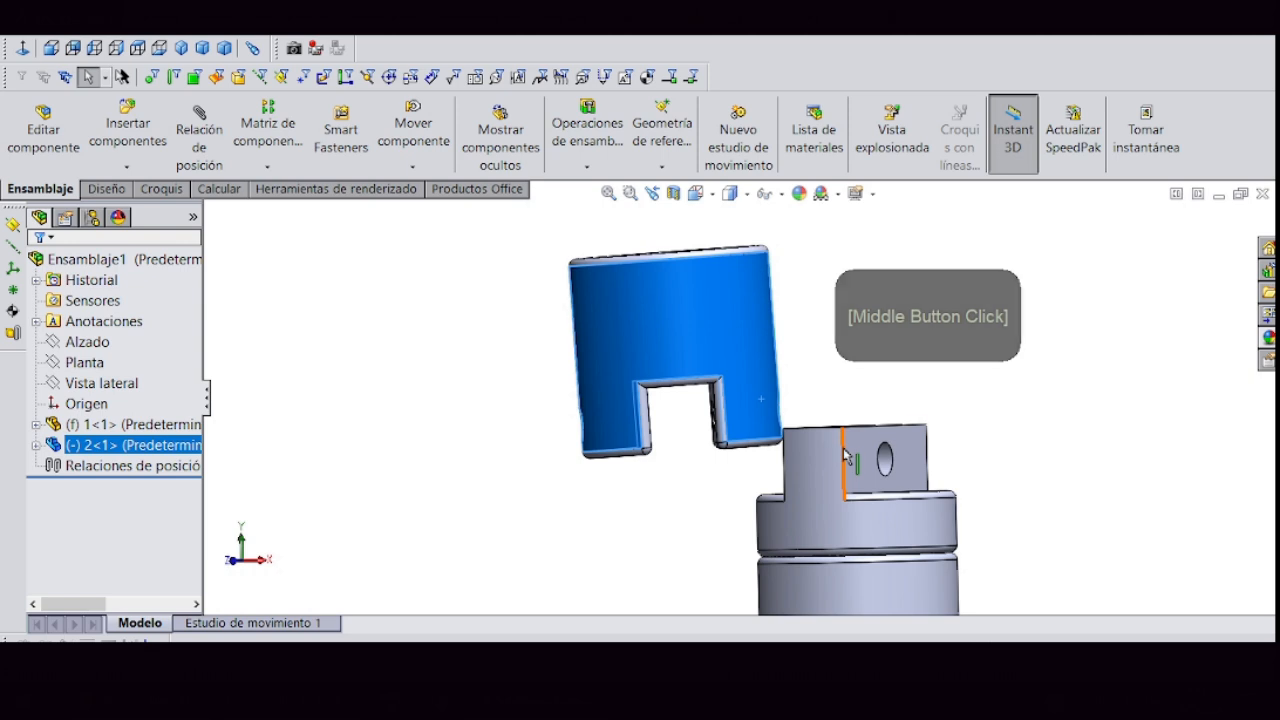
left_click_drag(686, 318, 823, 299)
scroll(816, 439, "down", 4)
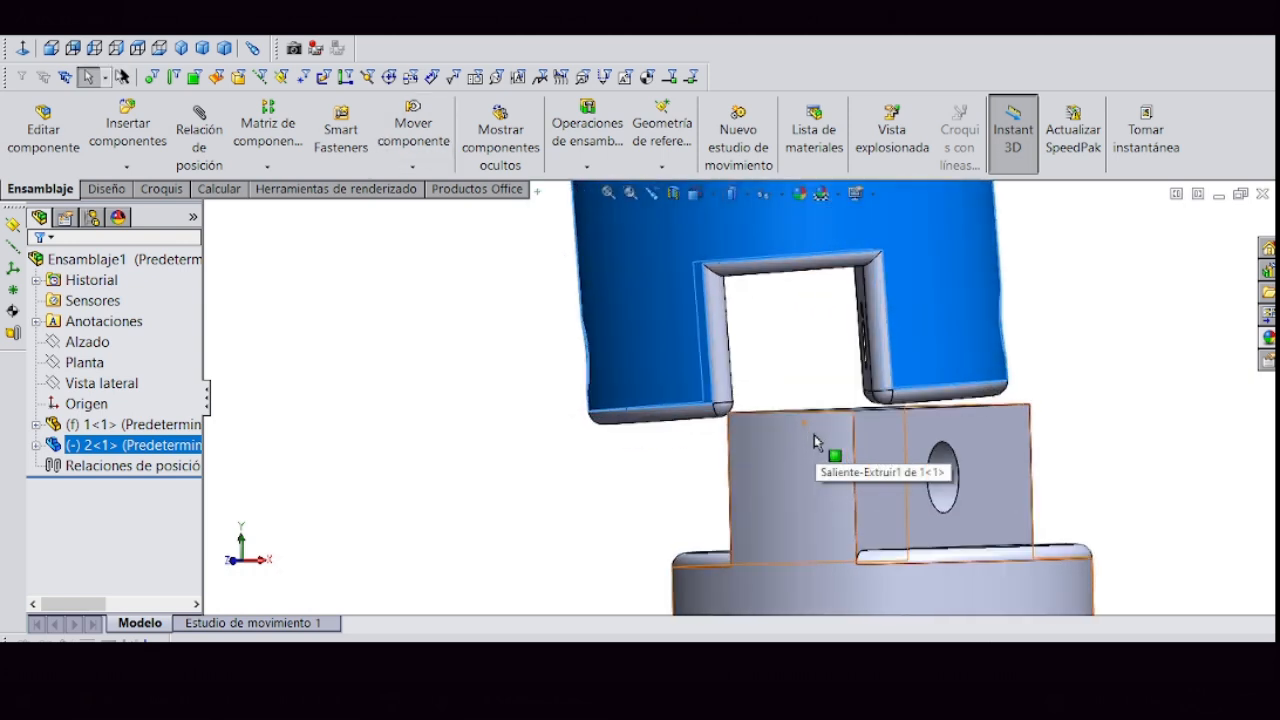
middle_click_drag(816, 439, 775, 428)
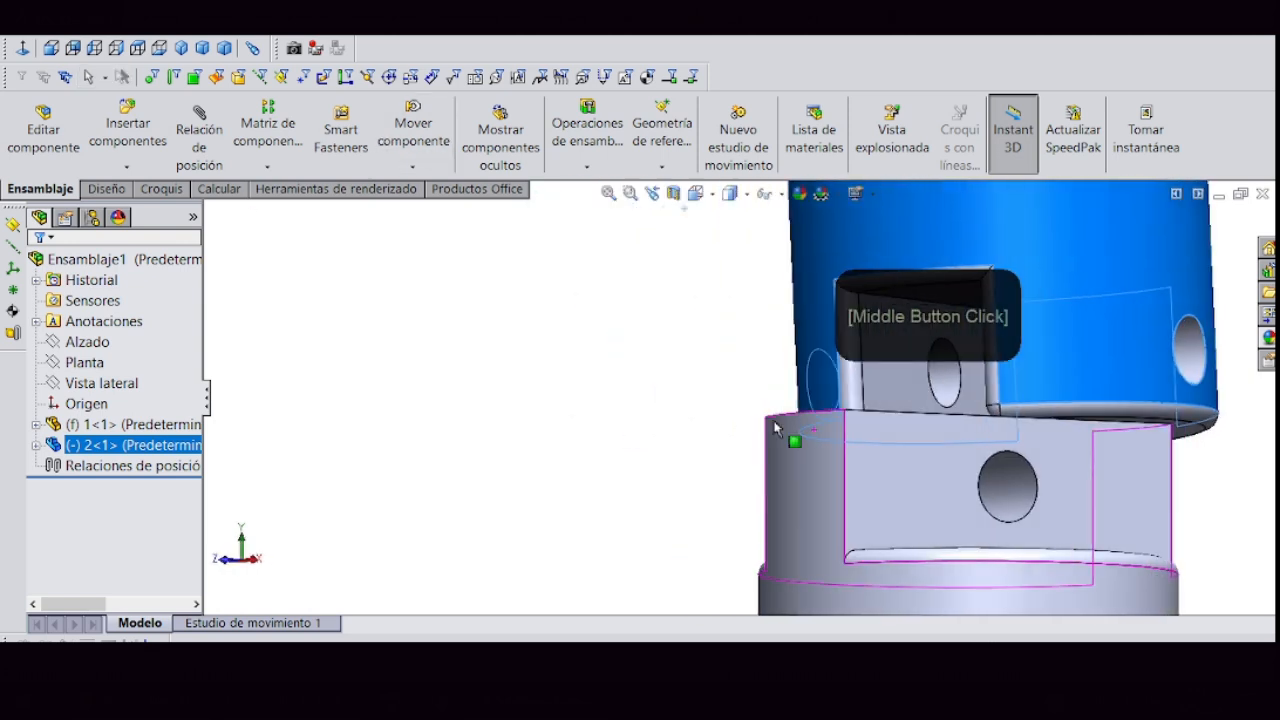
- Add a coincident mate between the inner side face of part 2's slot and the matching tongue face of part 1
left_click(896, 374)
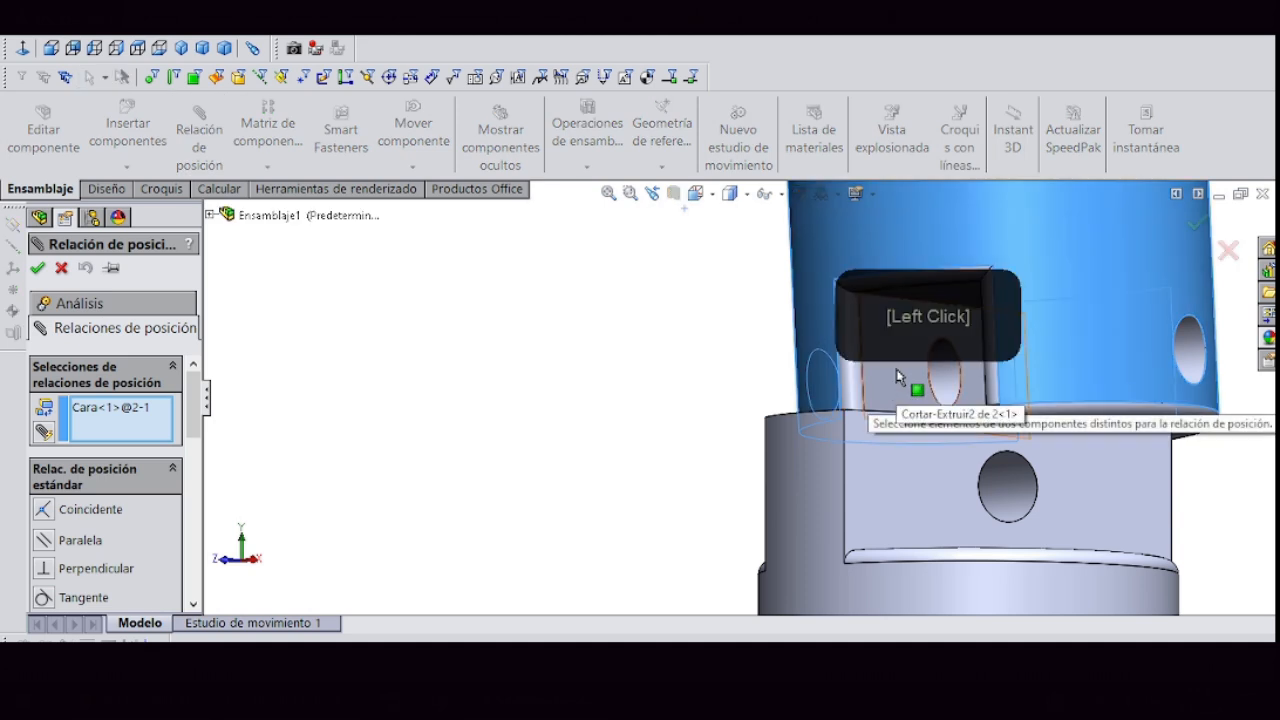
left_click(1235, 244)
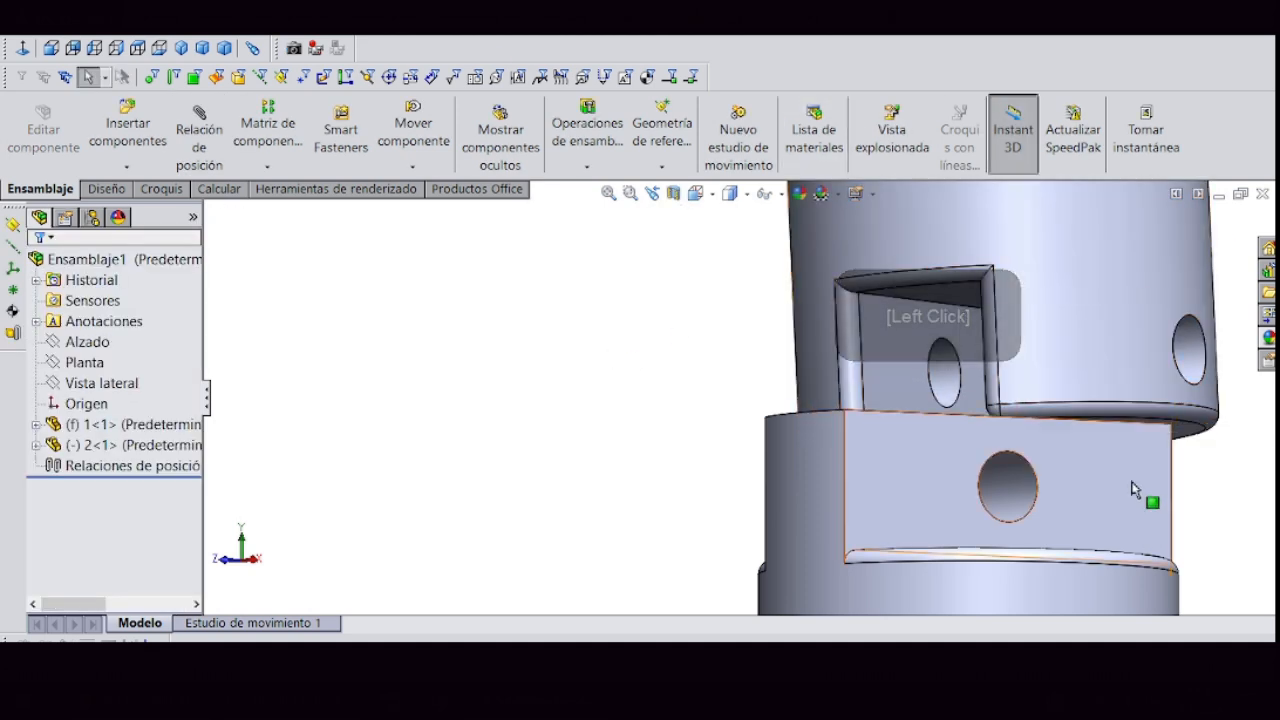
scroll(1131, 521, "up", 2)
scroll(1226, 439, "down", 2)
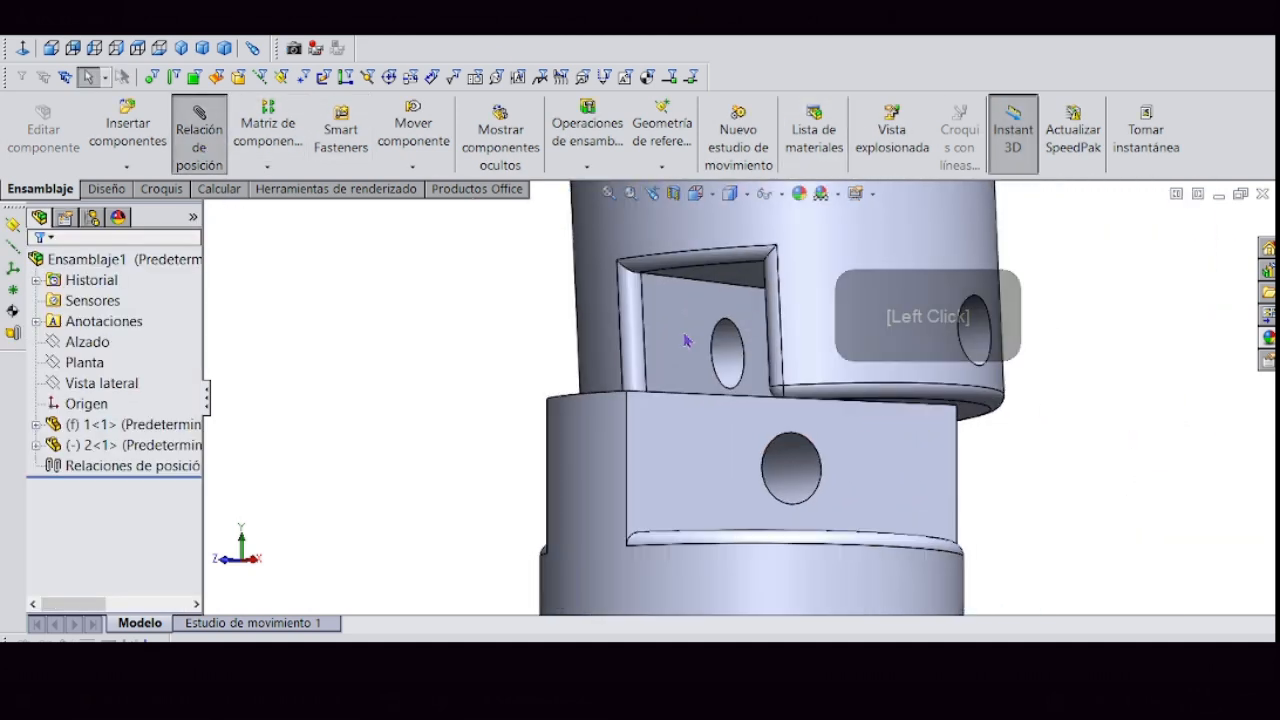
left_click(686, 341)
middle_click_drag(686, 341, 669, 473)
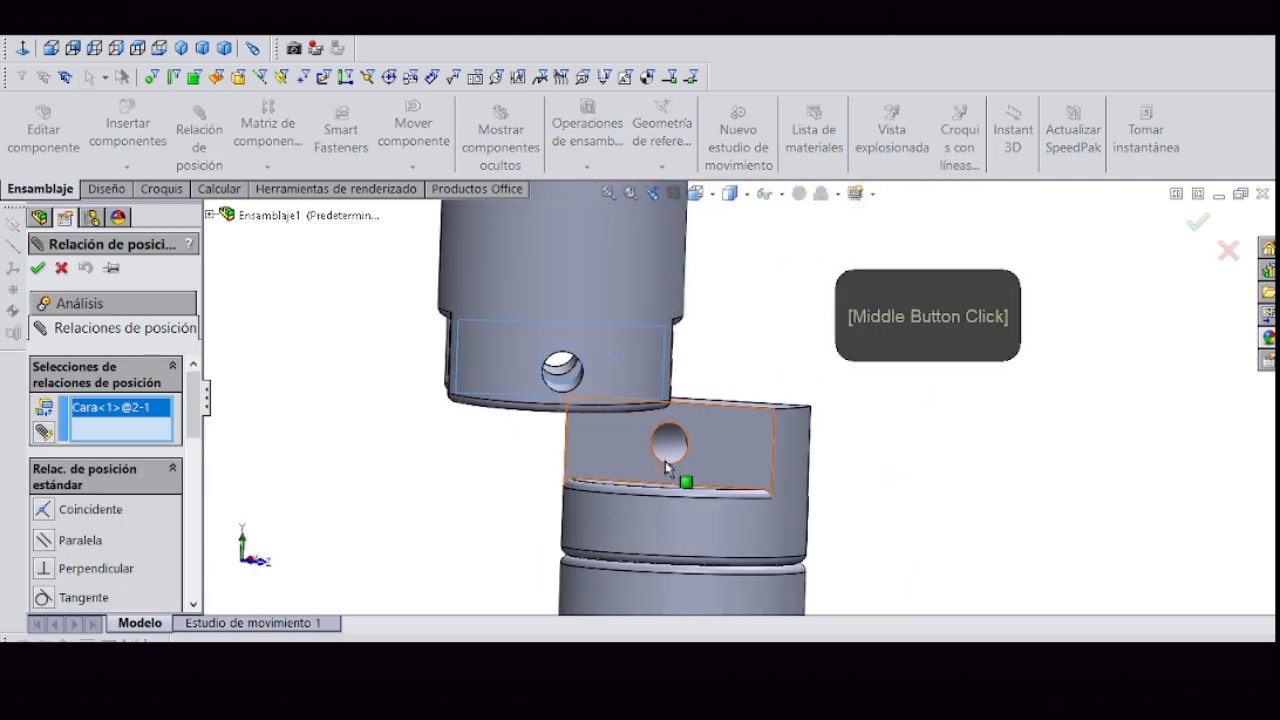
scroll(872, 424, "up", 2)
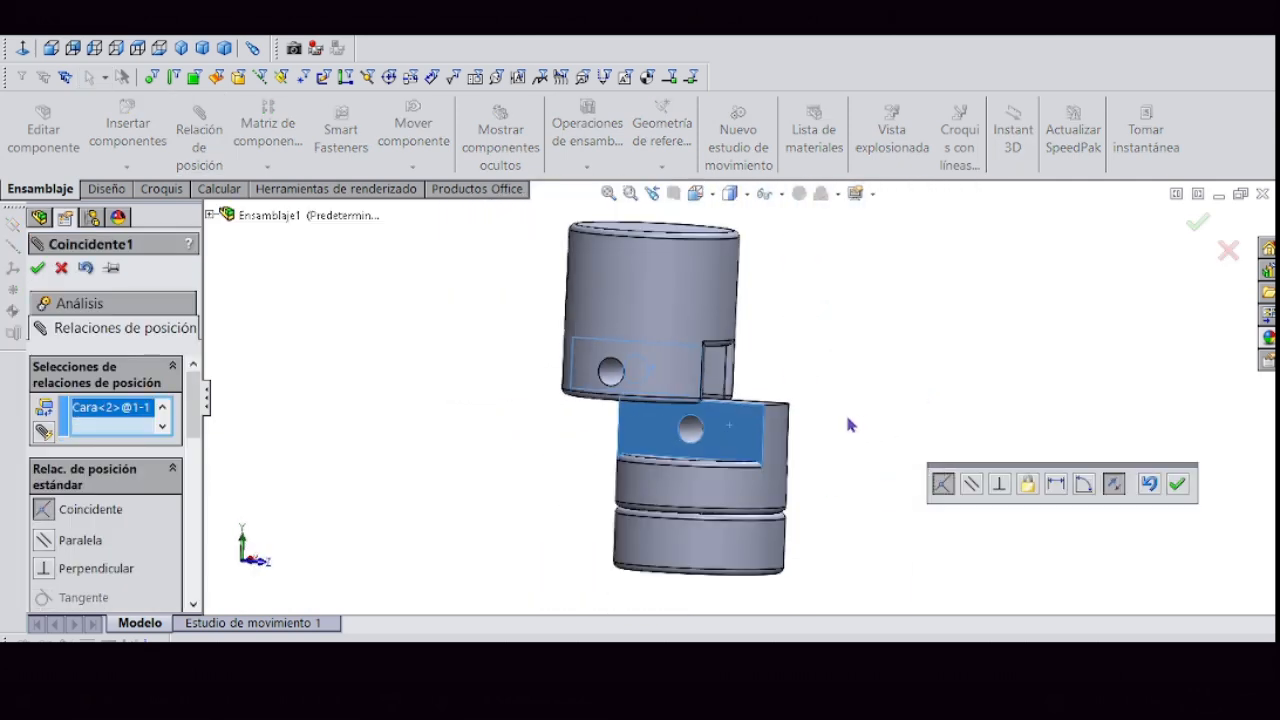
scroll(835, 420, "down", 3)
left_click(38, 269)
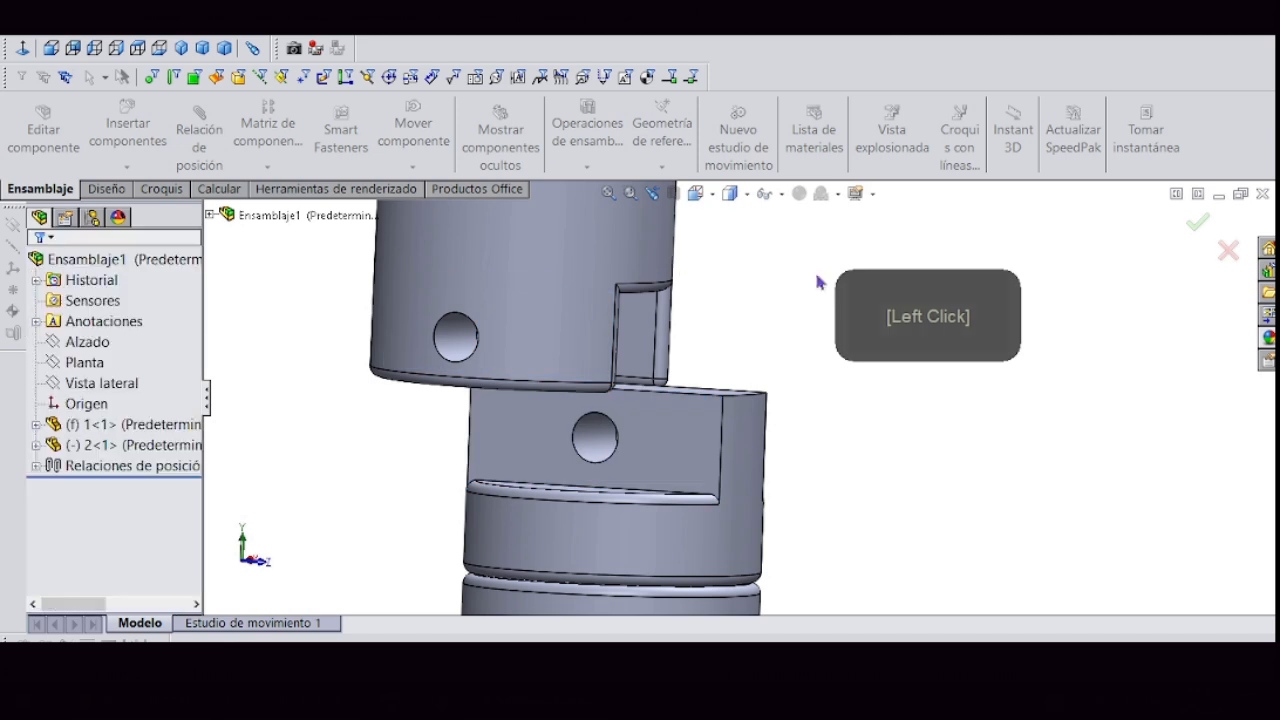
- Add a coincident mate between the curved edge atop part 2's slot and the curved top edge of part 1's tongue
scroll(660, 360, "down", 3)
scroll(737, 465, "up", 1)
scroll(689, 300, "down", 2)
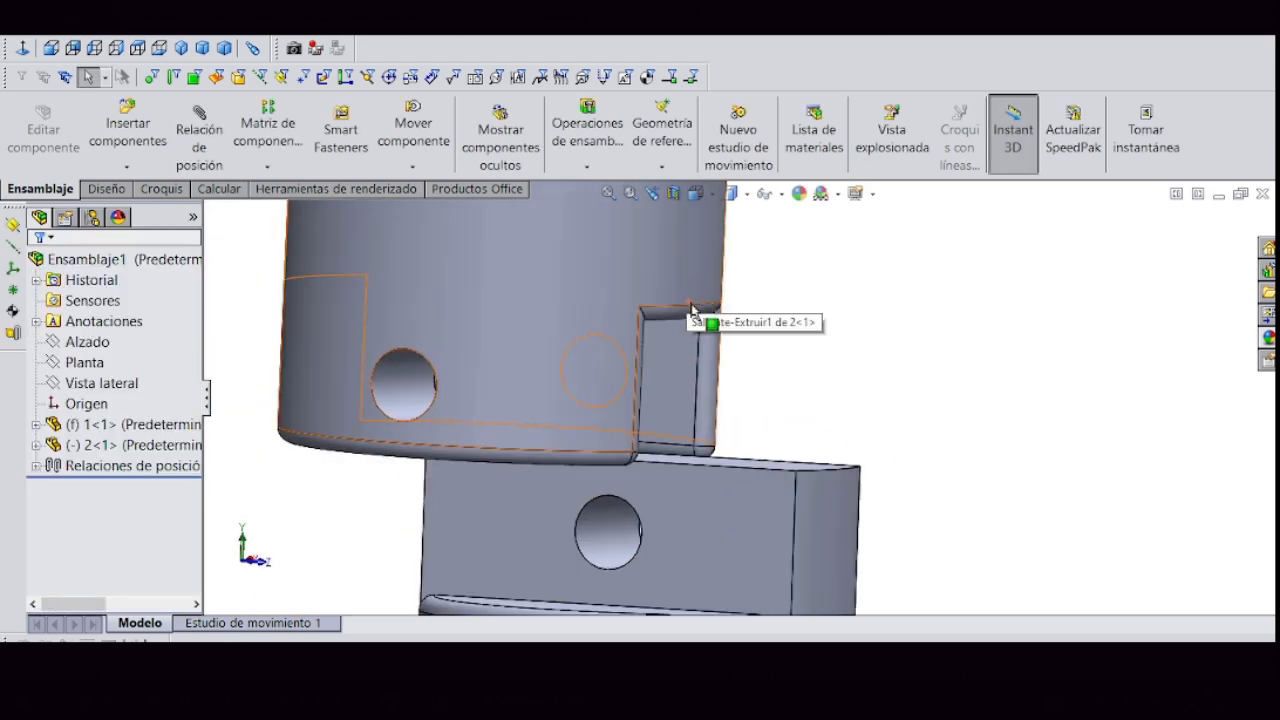
left_click(201, 142)
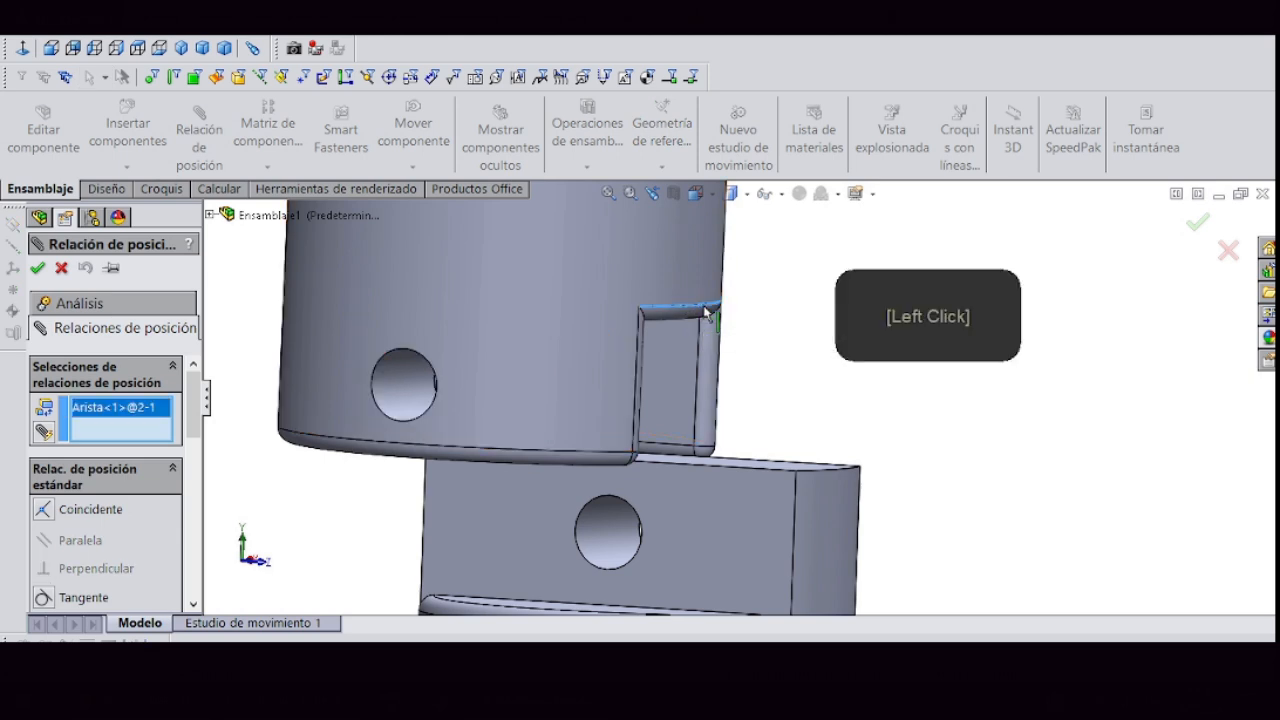
left_click(843, 466)
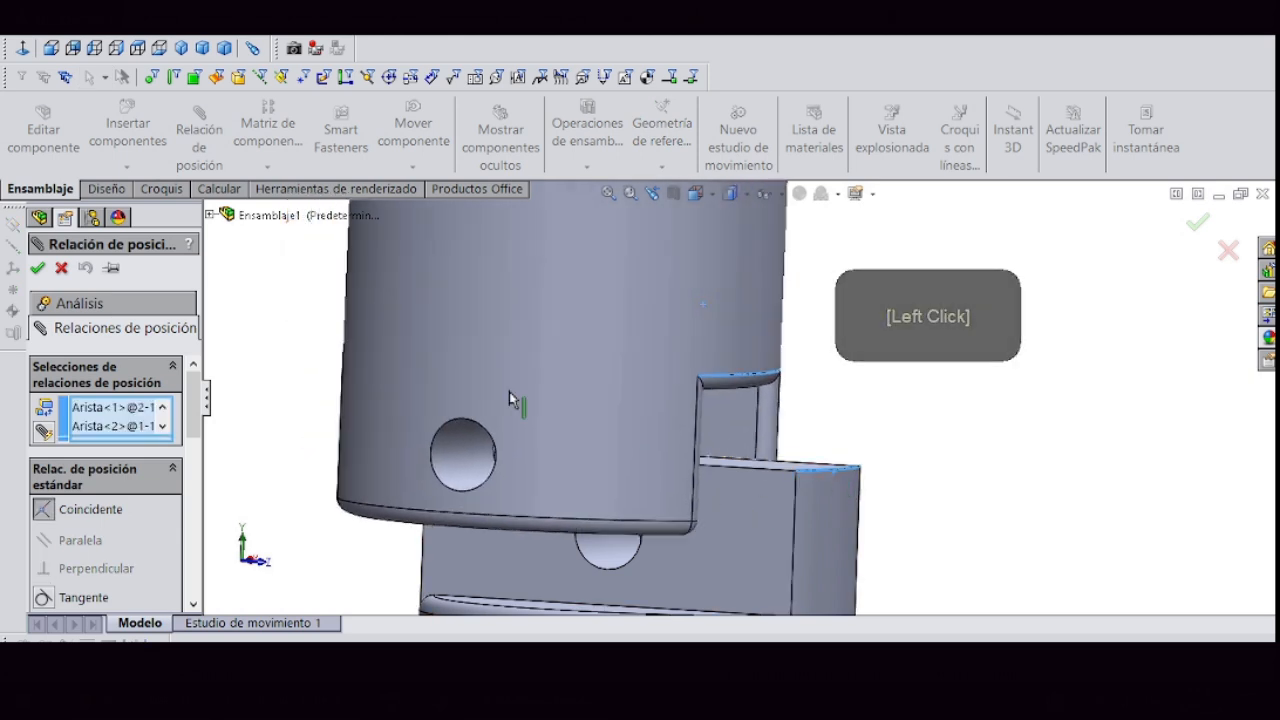
left_click(42, 270)
left_click(60, 270)
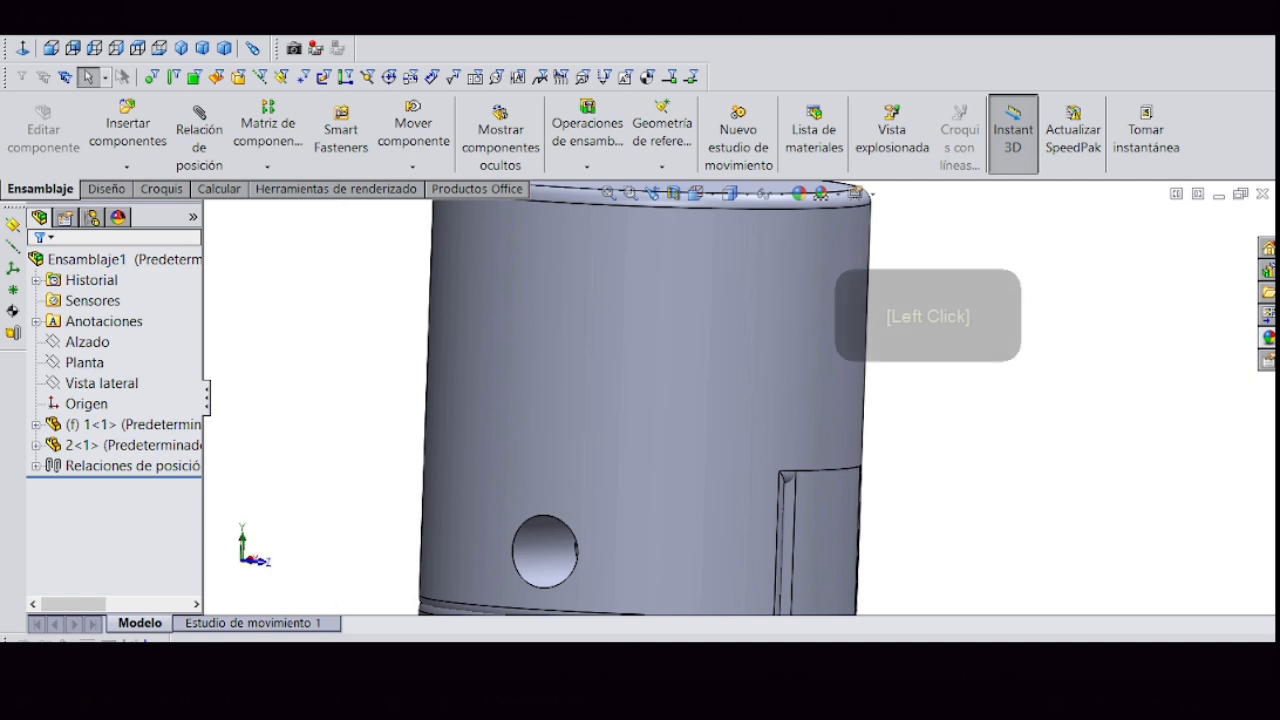
- Insert part 3, the pin, into the assembly beside the joined cylinders
scroll(1005, 531, "up", 4)
middle_click_drag(1005, 531, 736, 527)
scroll(762, 525, "down", 2)
middle_click(766, 526)
scroll(734, 526, "up", 4)
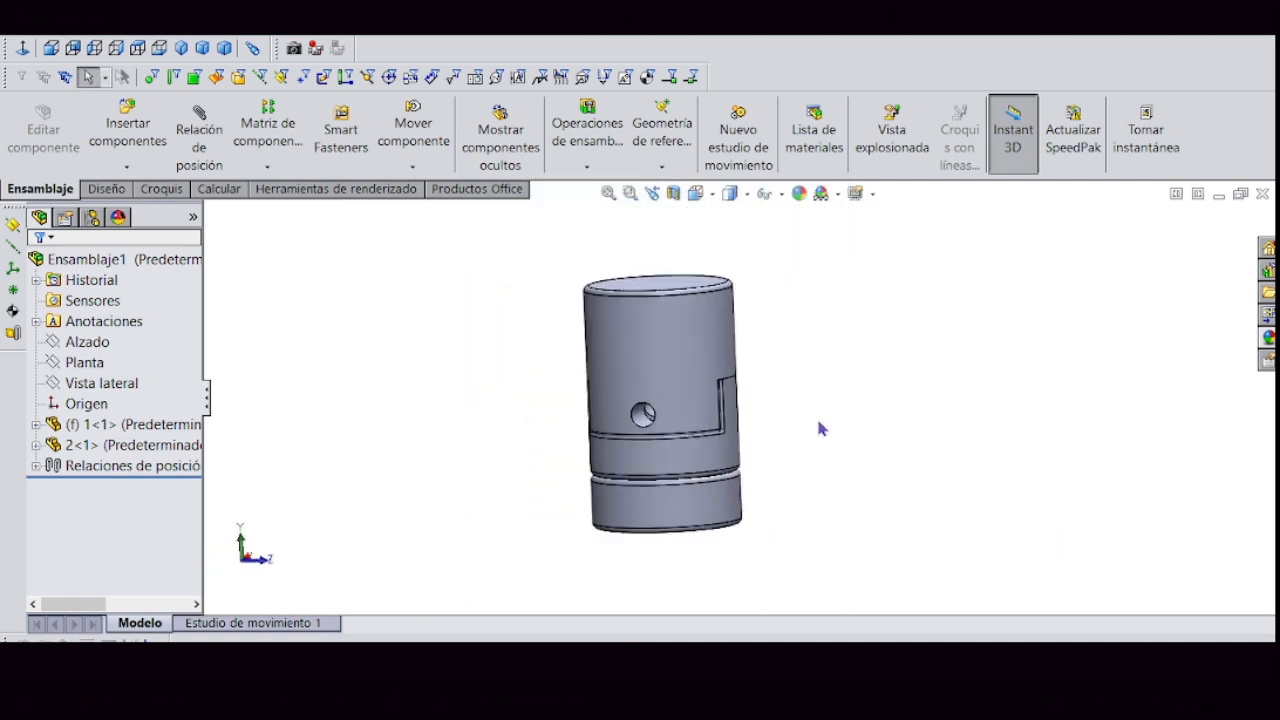
left_click(127, 125)
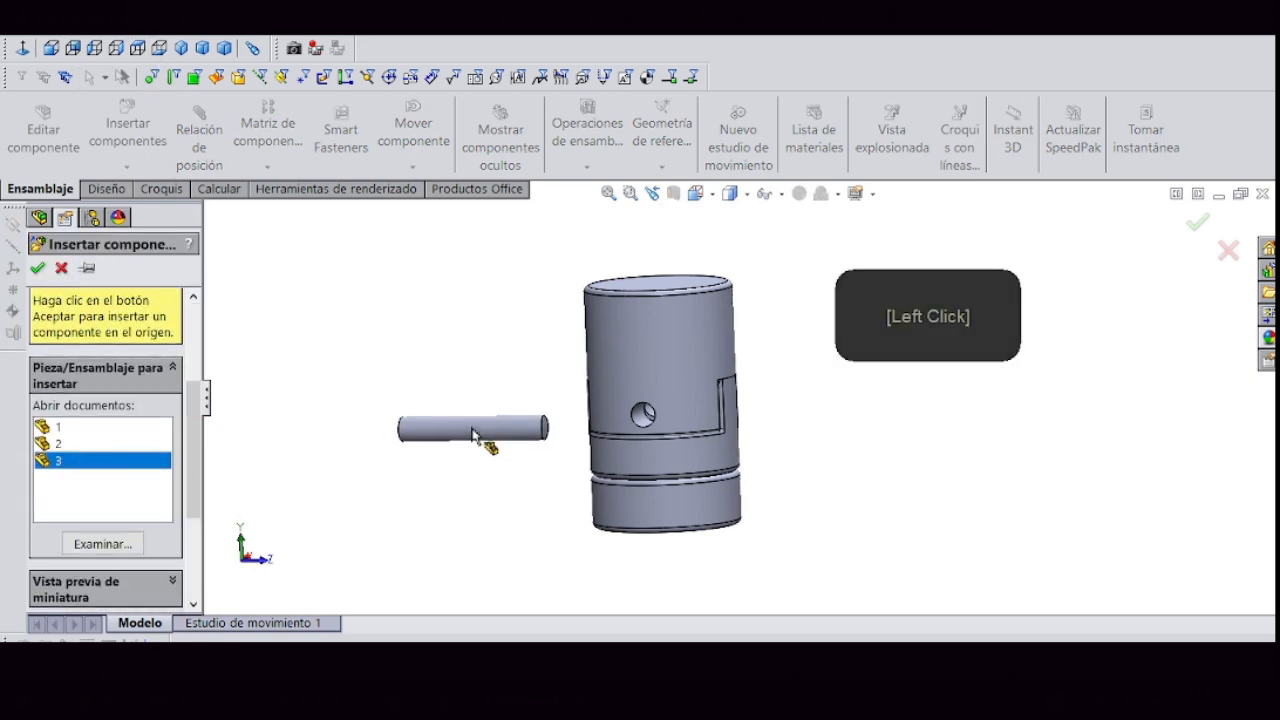
left_click(677, 401)
left_click(484, 393)
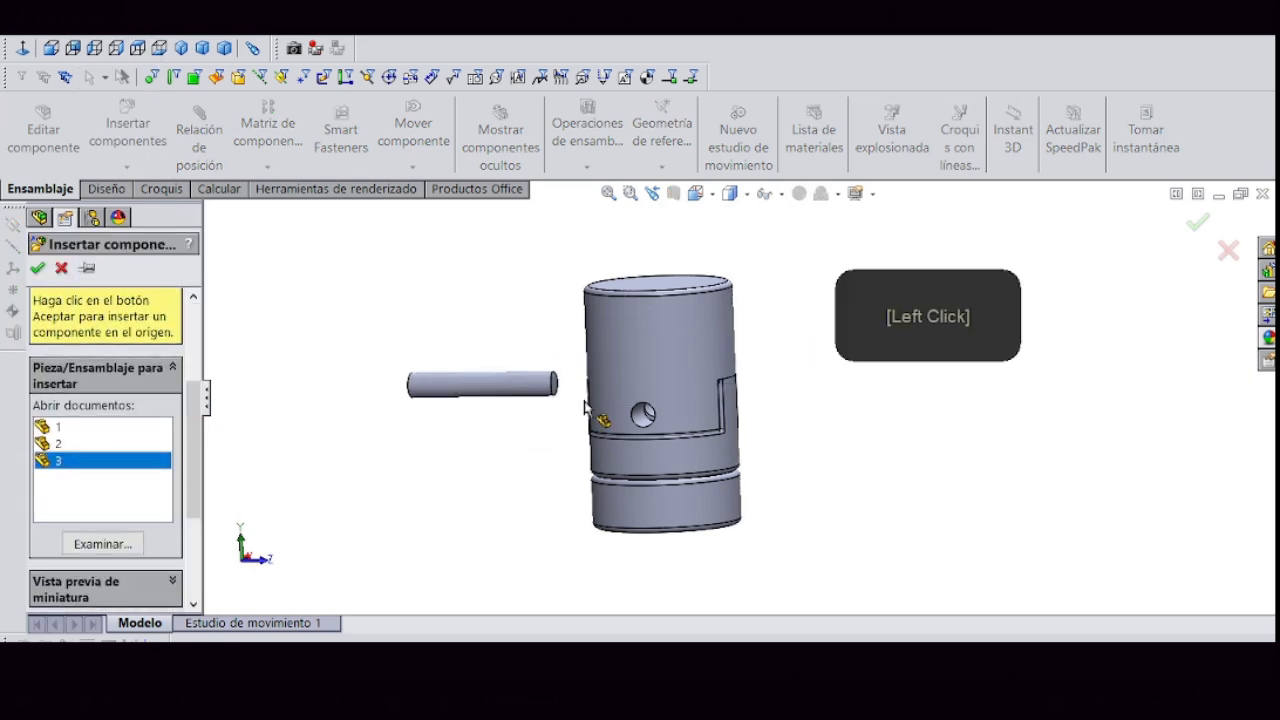
- Move the pin clear of the cylinders to the side where the cross hole opens
middle_click_drag(660, 447, 563, 323)
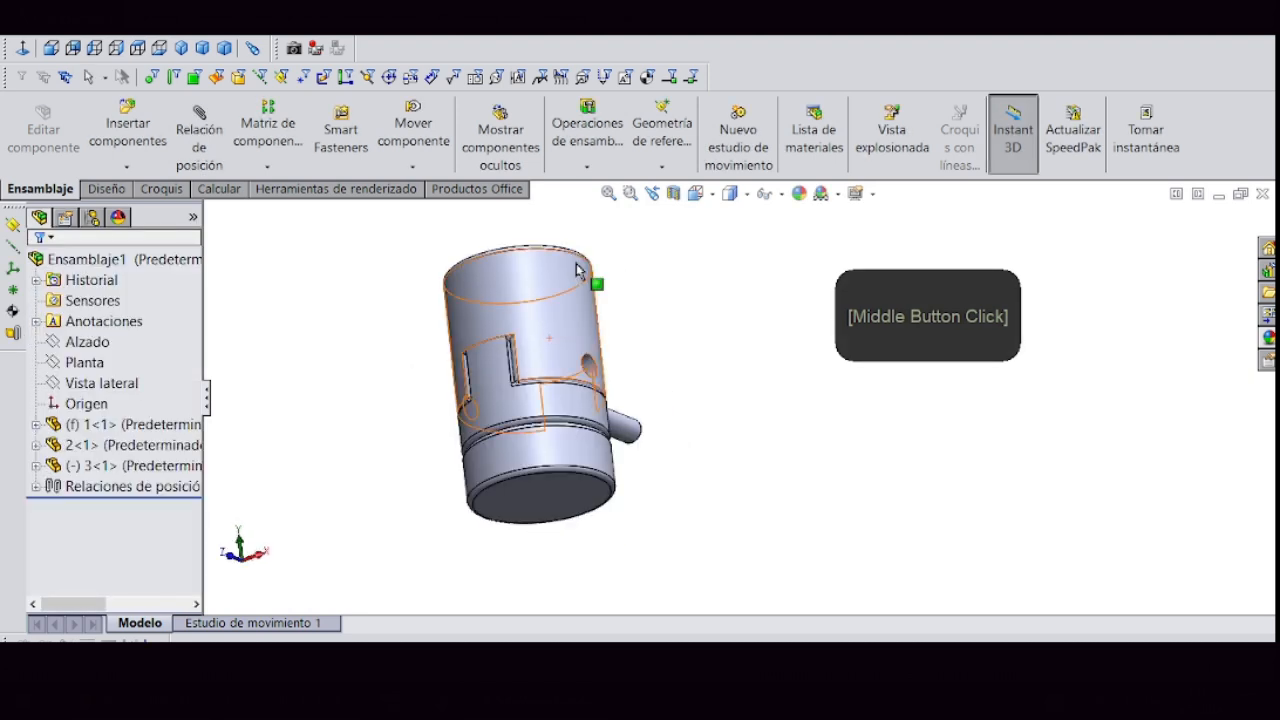
middle_click_drag(580, 443, 609, 420)
left_click_drag(645, 402, 890, 352)
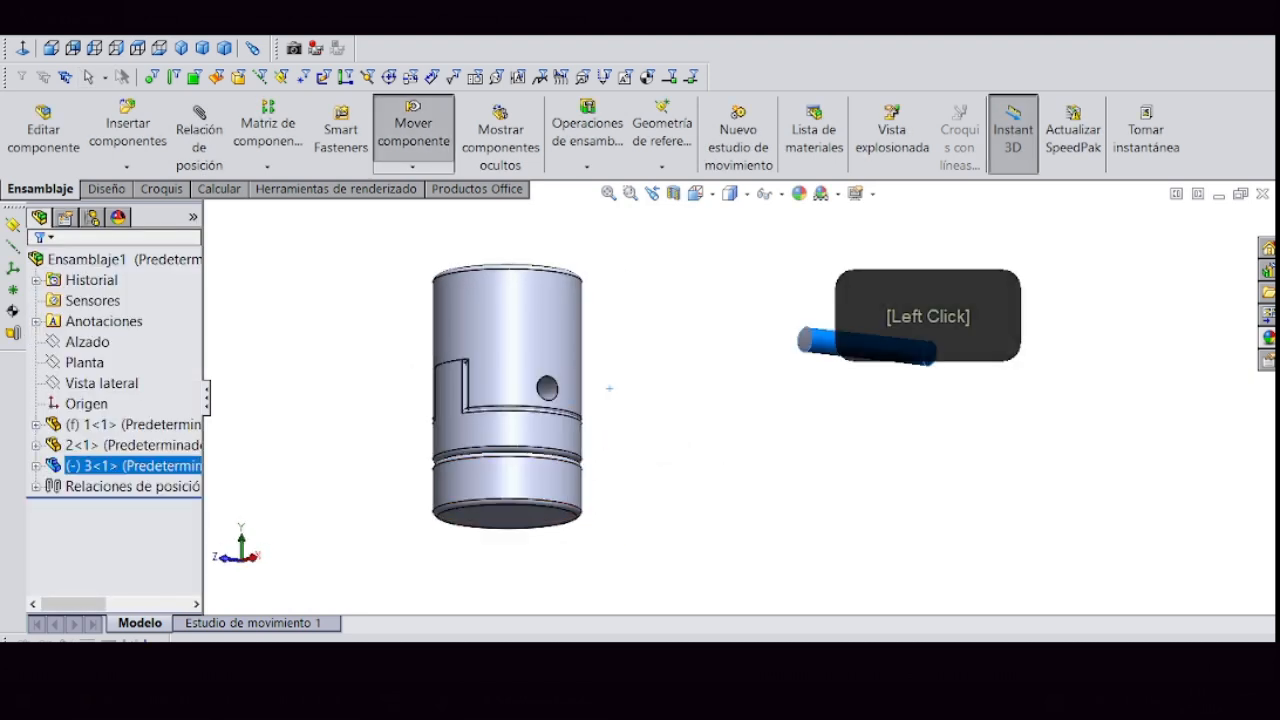
left_click_drag(1150, 402, 1101, 412)
middle_click_drag(658, 458, 677, 423)
left_click_drag(677, 405, 752, 435)
middle_click_drag(600, 476, 622, 481)
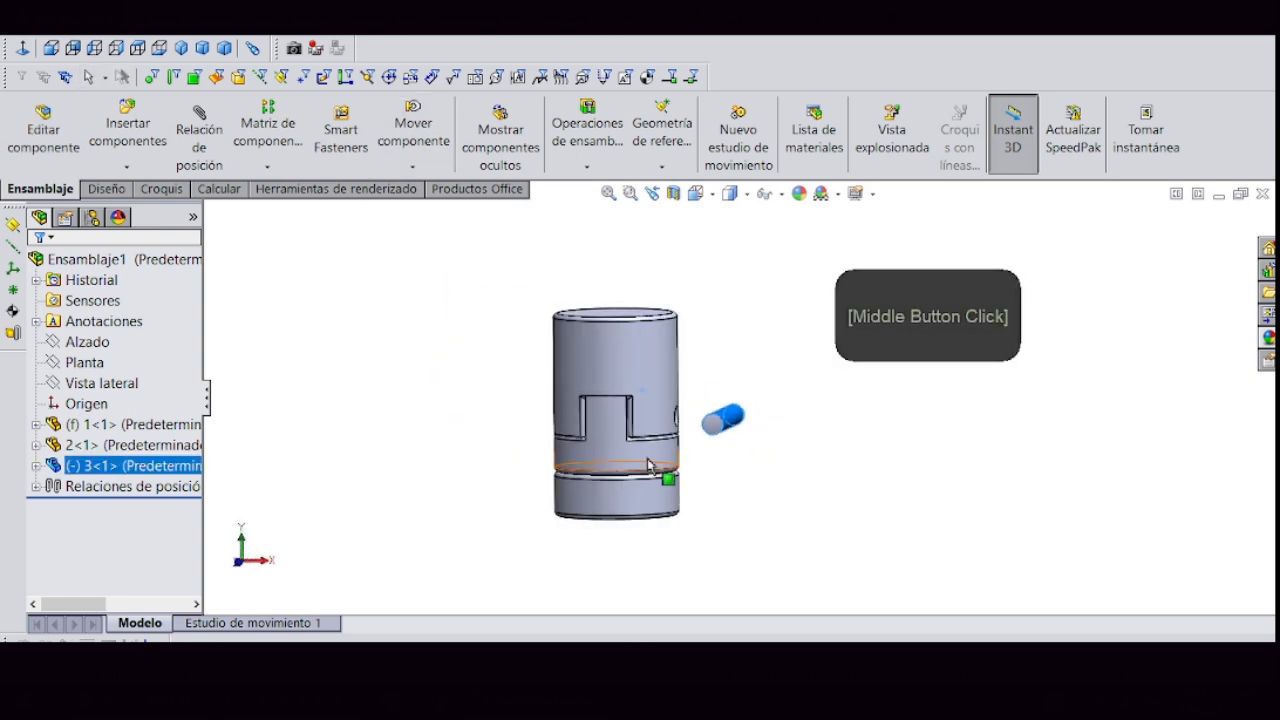
- Rotate the pin until it lies roughly horizontal, in line with the cross hole
left_click_drag(735, 446, 746, 456)
right_click_drag(746, 456, 642, 436)
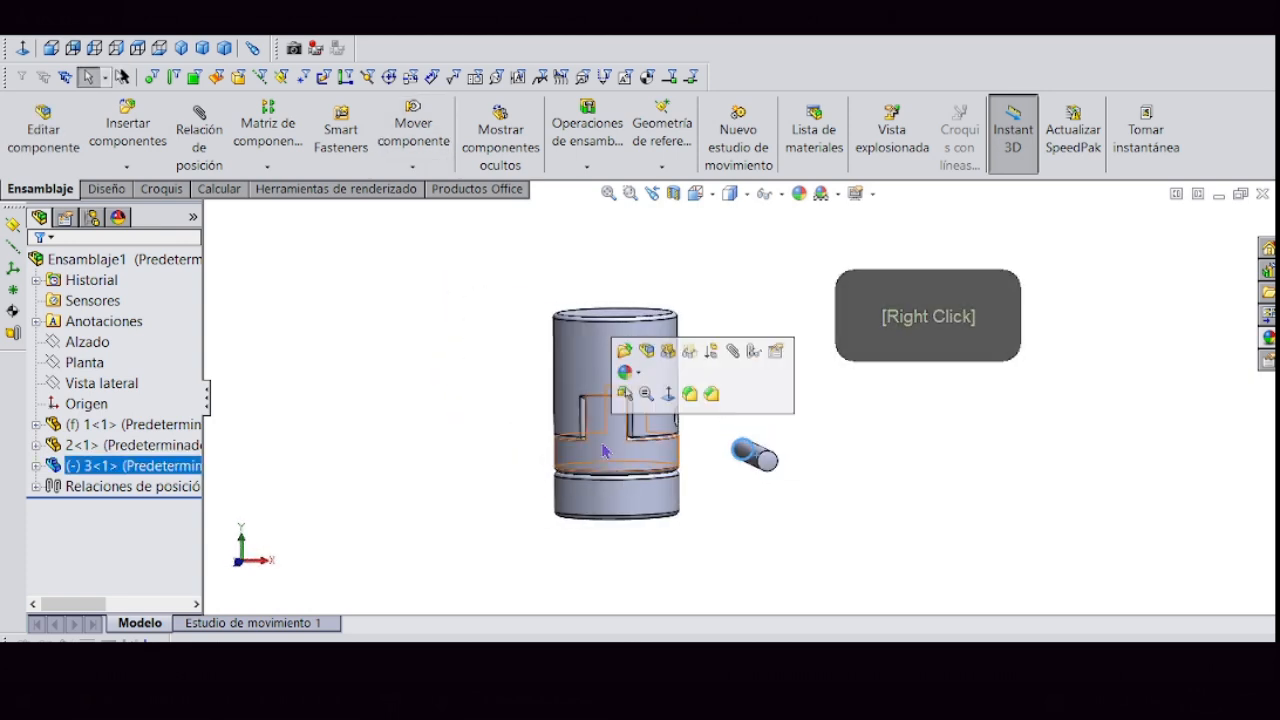
scroll(719, 455, "down", 2)
scroll(719, 458, "down", 2)
right_click_drag(800, 450, 906, 466)
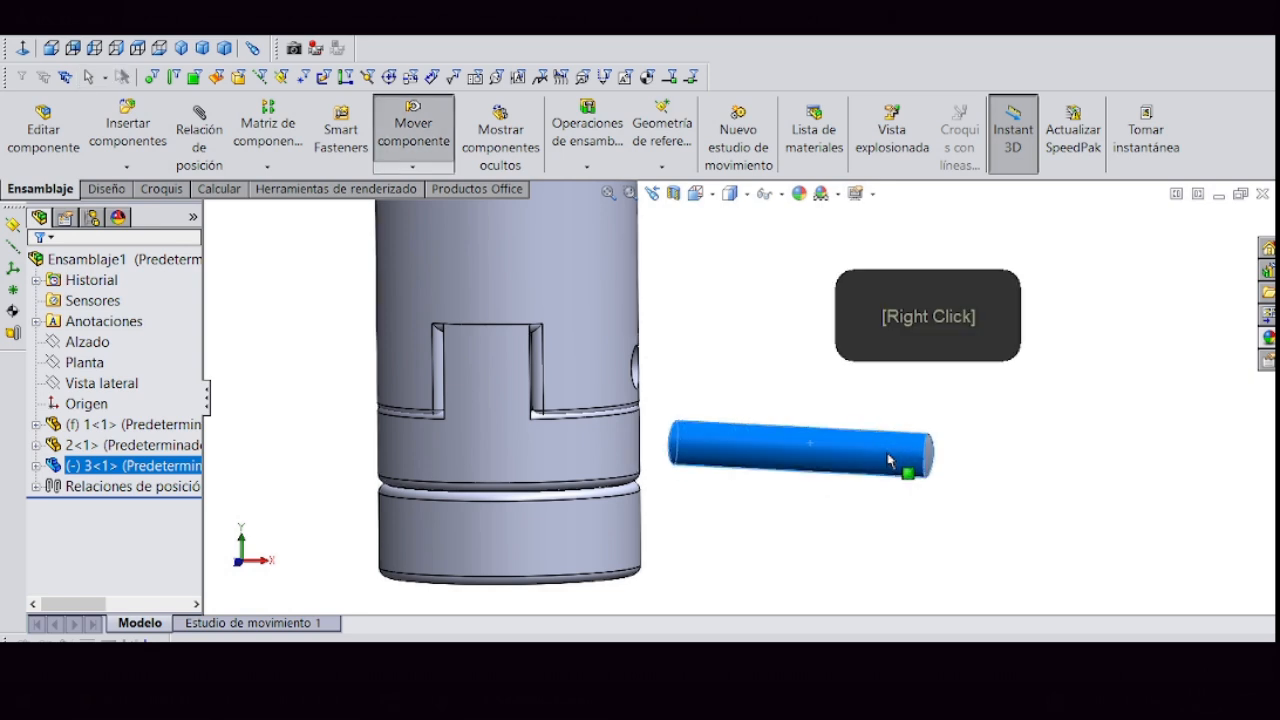
left_click(816, 524)
- Add a concentric mate between the cross hole in part 2 and the pin's cylindrical face
scroll(637, 379, "down", 3)
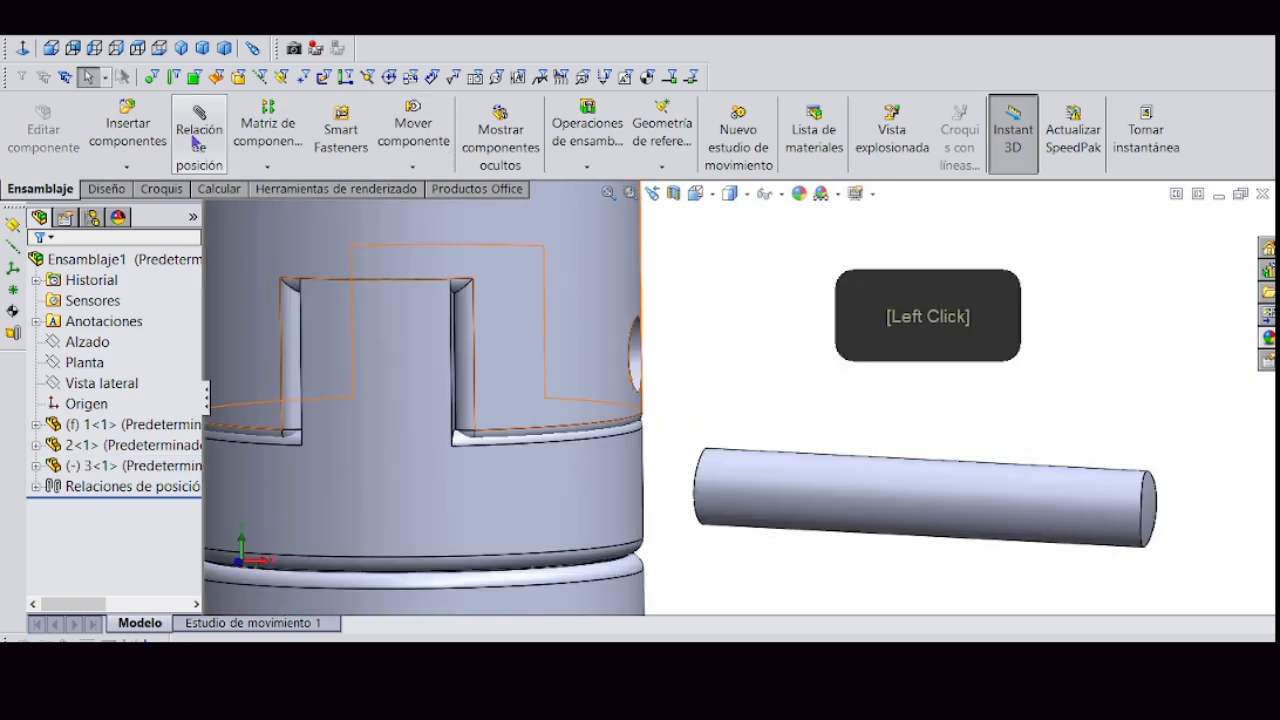
left_click(197, 140)
middle_click_drag(659, 383, 677, 349)
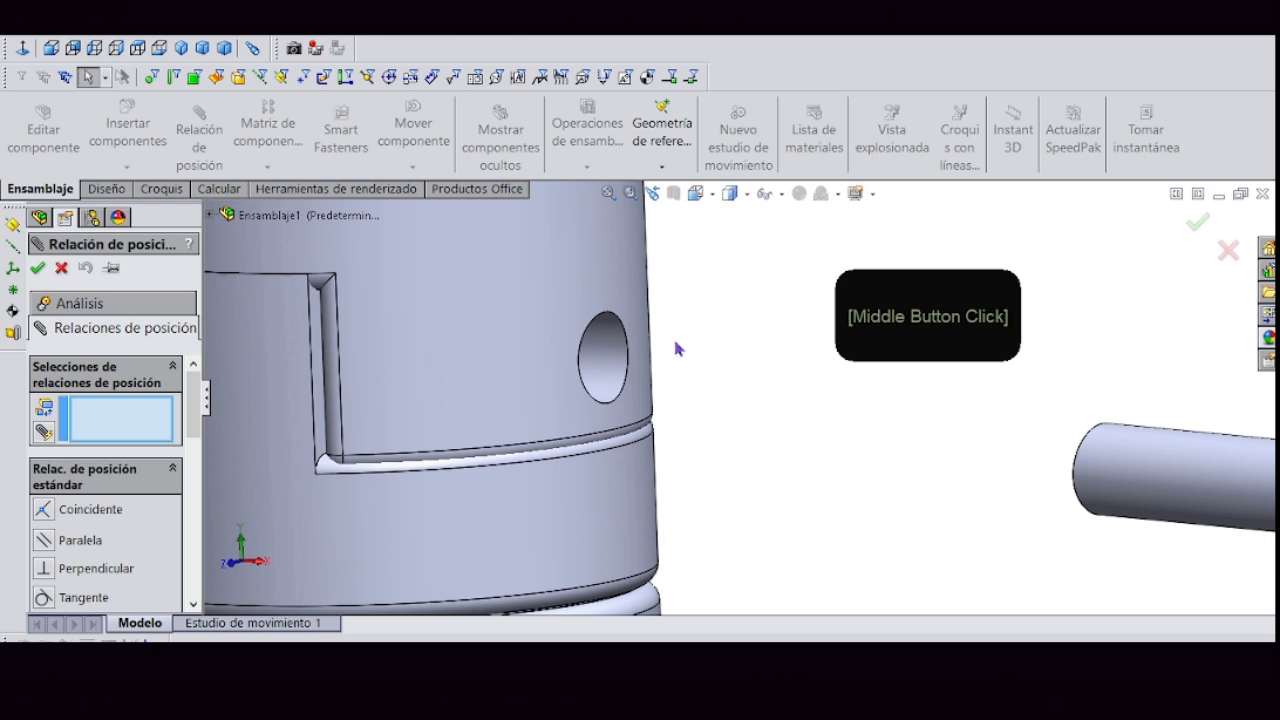
left_click(611, 357)
left_click(1128, 463)
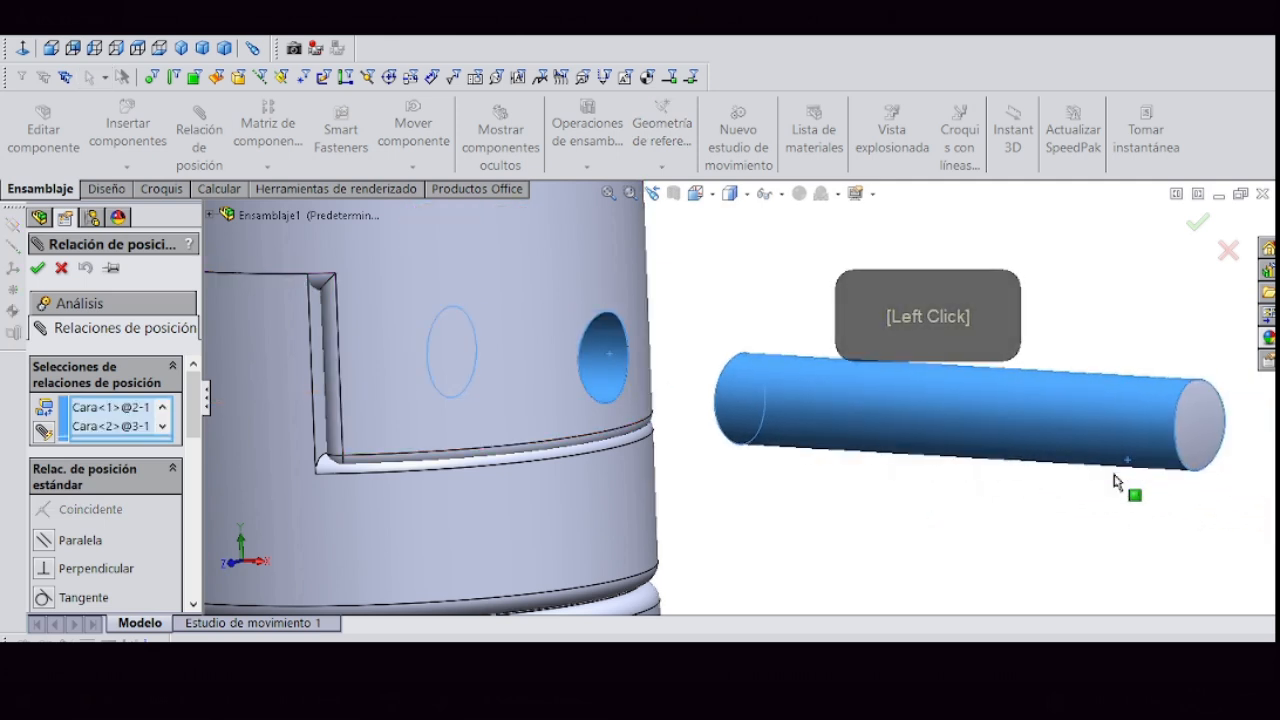
scroll(760, 428, "up", 4)
middle_click_drag(774, 400, 698, 377)
scroll(800, 410, "up", 3)
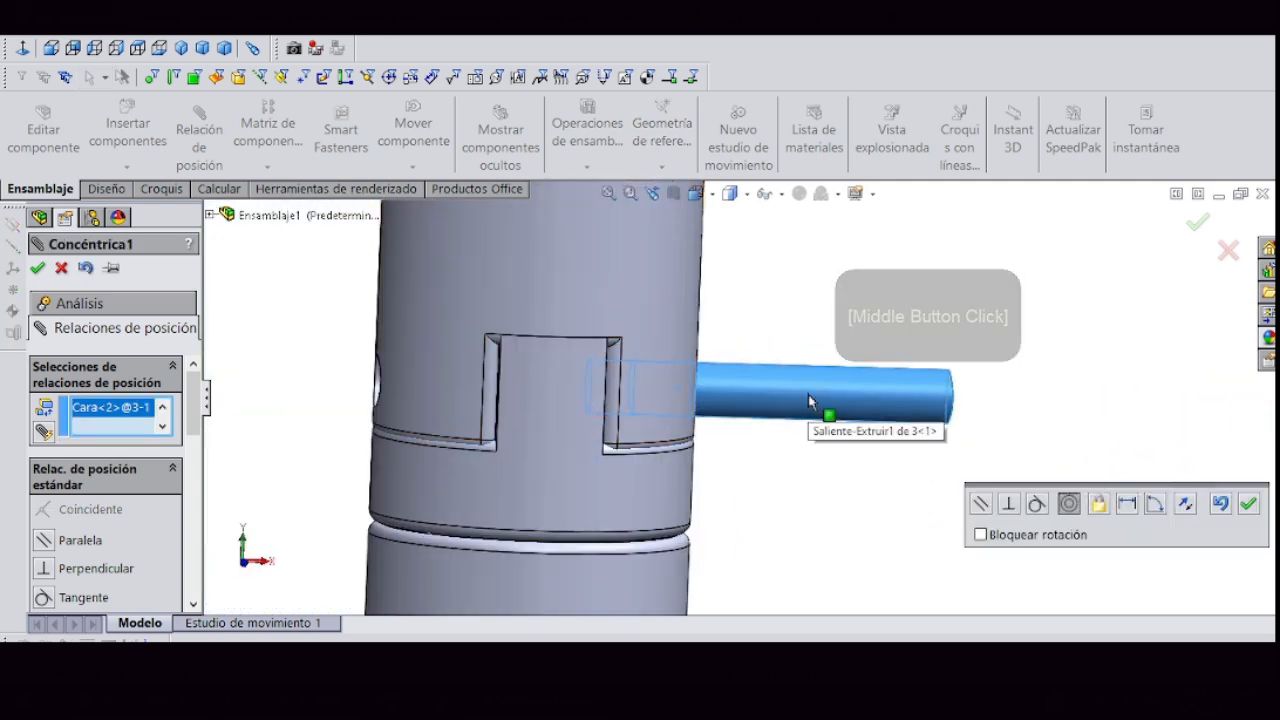
left_click(1199, 224)
left_click(1200, 224)
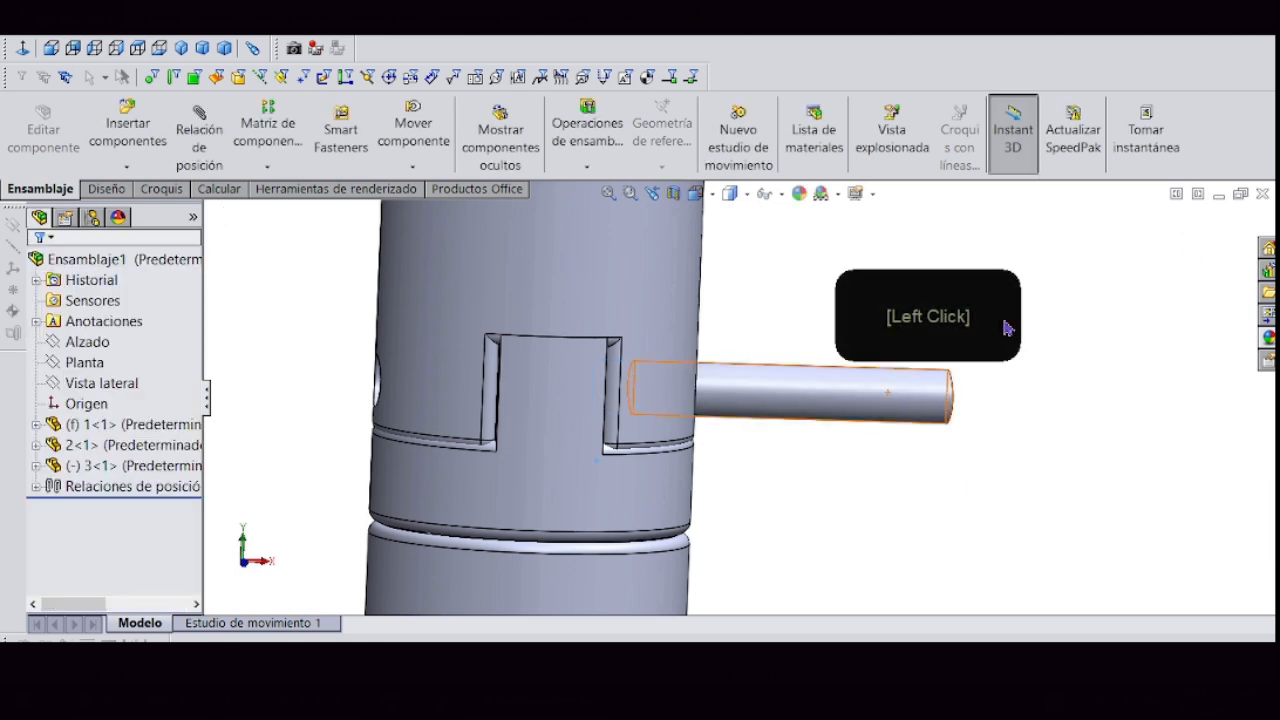
- Slide the pin along the hole until its rounded ends line up with the cylinder's outer surface
left_click_drag(826, 398, 629, 394)
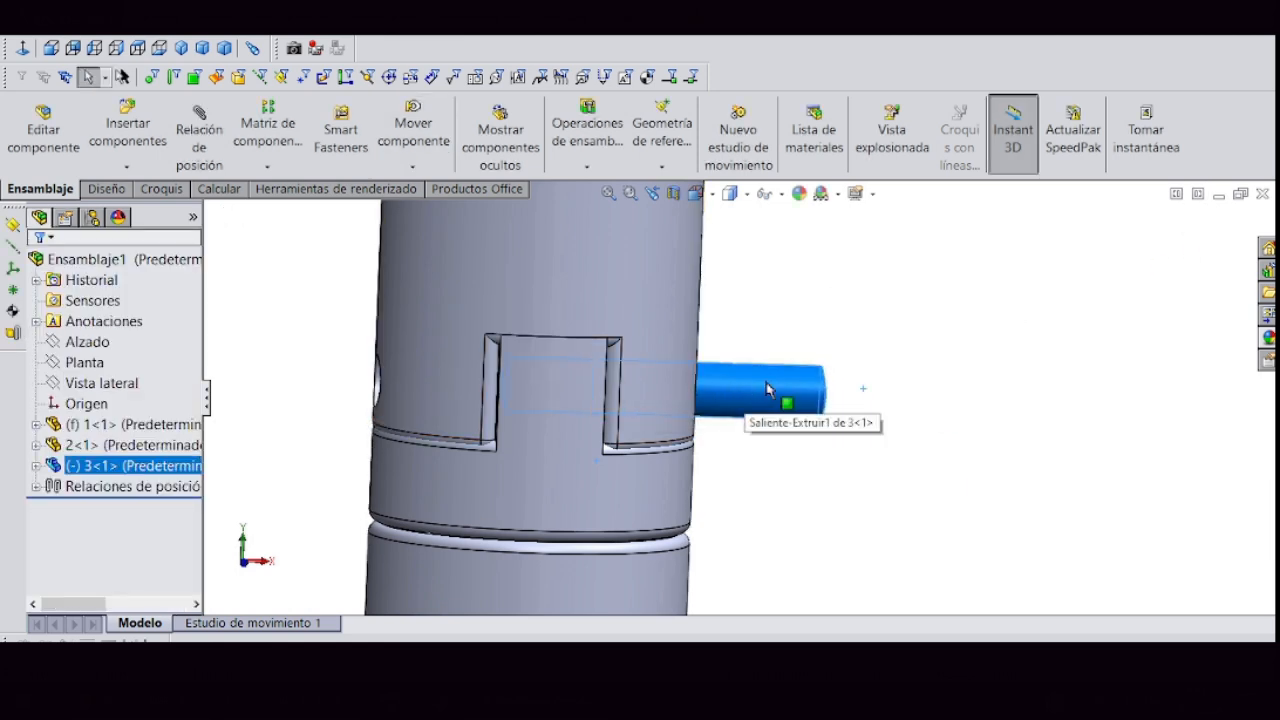
left_click_drag(766, 389, 659, 381)
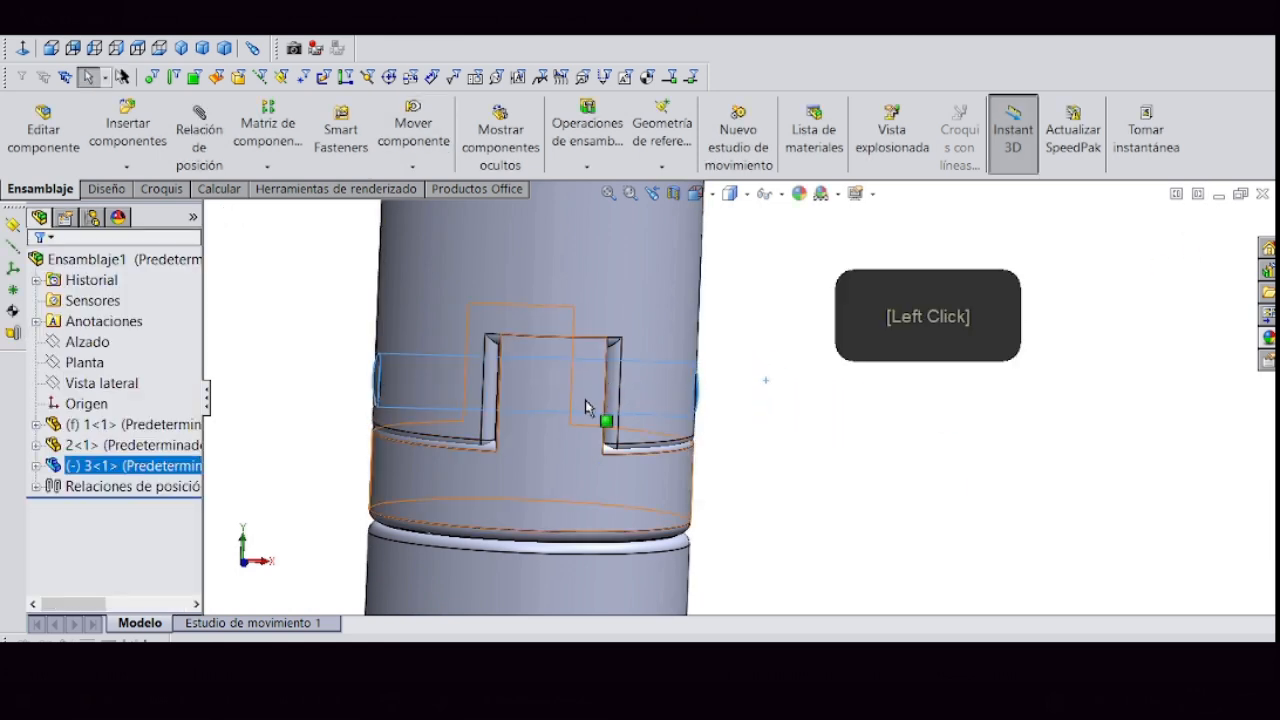
scroll(566, 400, "down", 3)
scroll(562, 400, "up", 3)
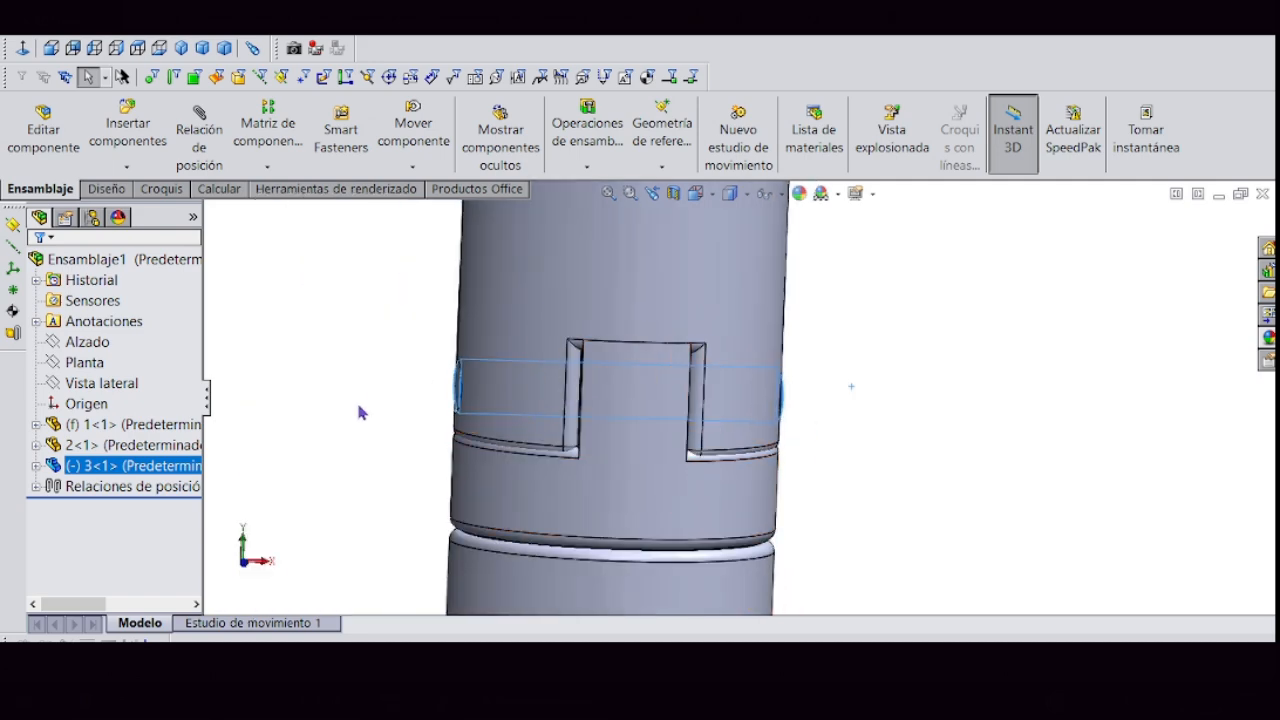
left_click(365, 212)
- Examine the pin's fit in the finished assembly from several angles, including the front and left standard views
scroll(472, 398, "down", 3)
scroll(631, 387, "up", 7)
middle_click_drag(523, 407, 669, 356)
scroll(669, 357, "down", 4)
scroll(738, 395, "up", 4)
scroll(785, 466, "down", 2)
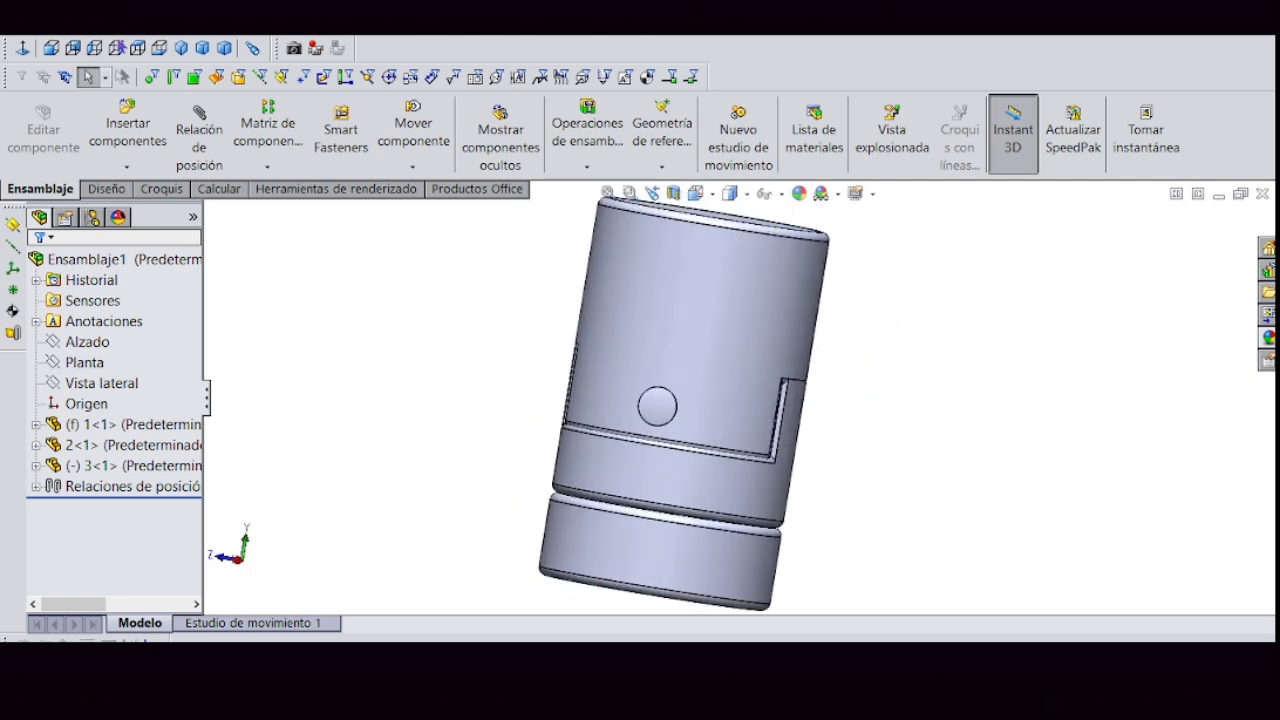
left_click(50, 48)
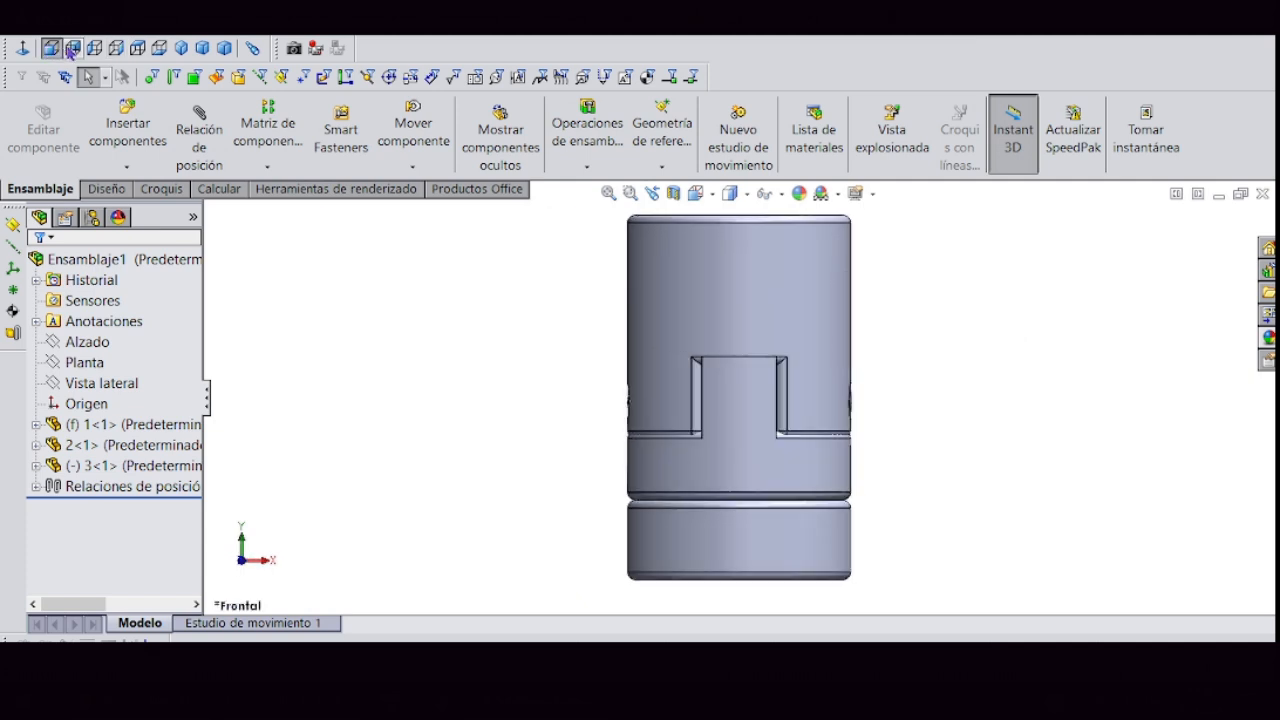
left_click(94, 48)
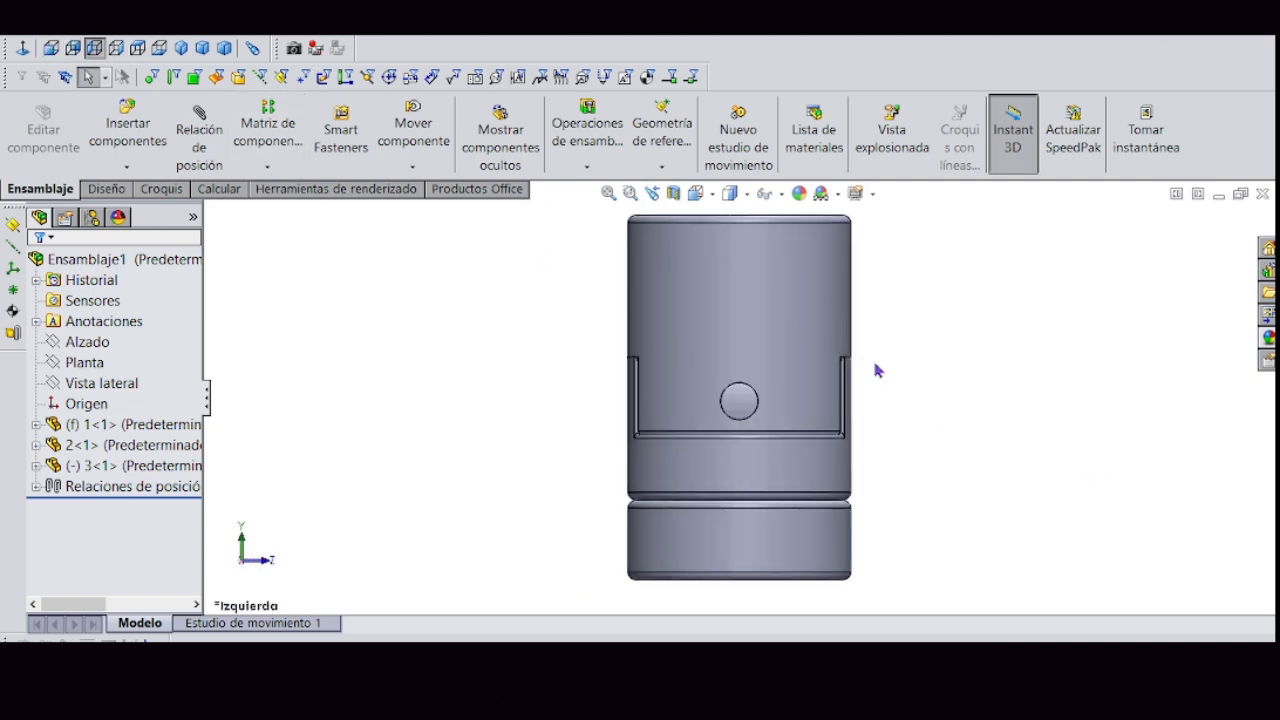